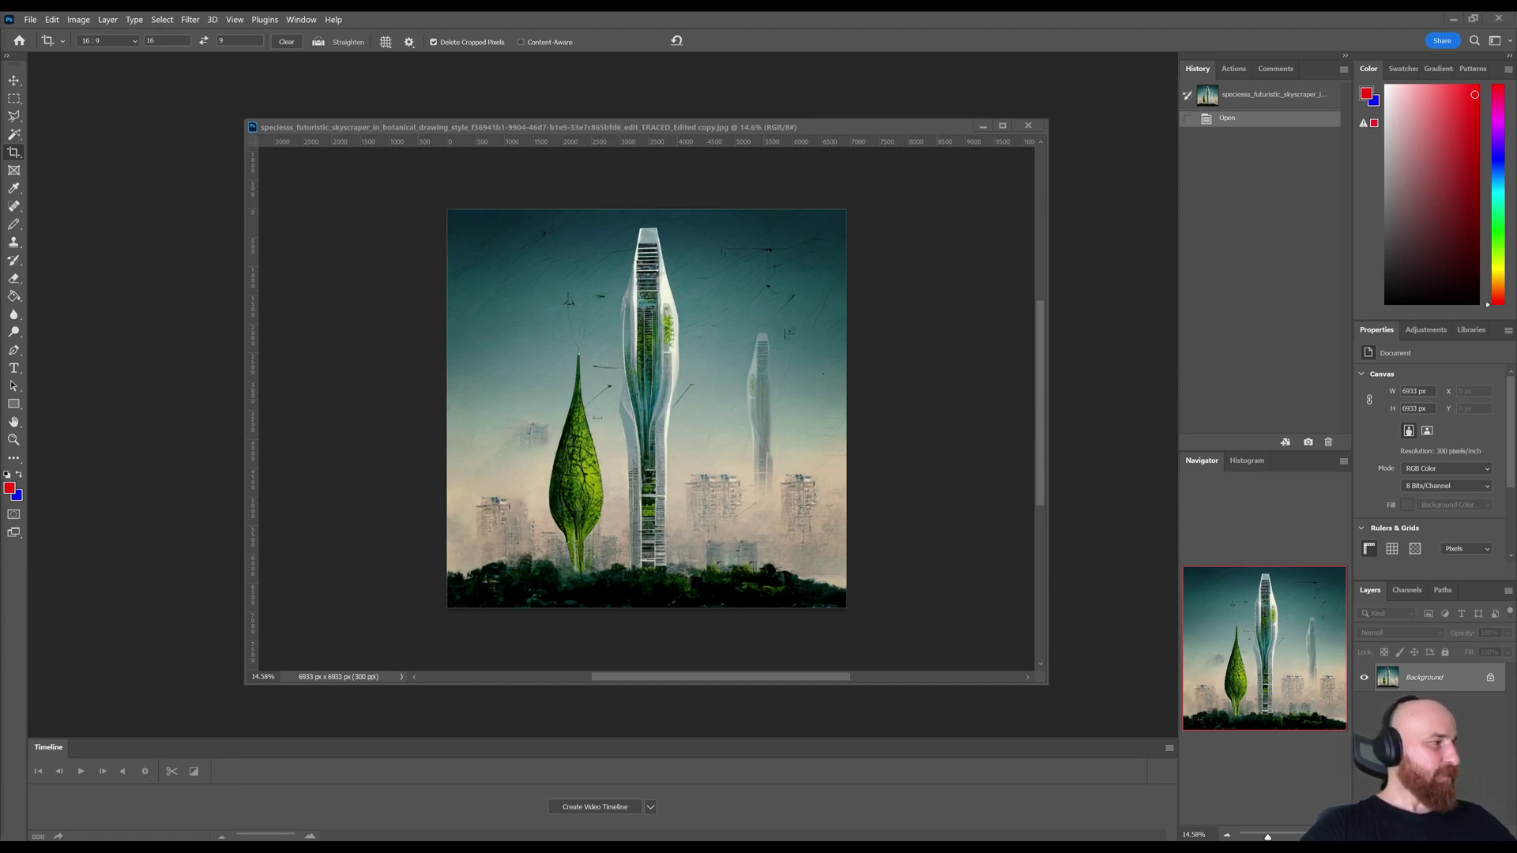
- Unlock the locked Background layer, converting it to Layer 0
left_click_drag(835, 139, 882, 132)
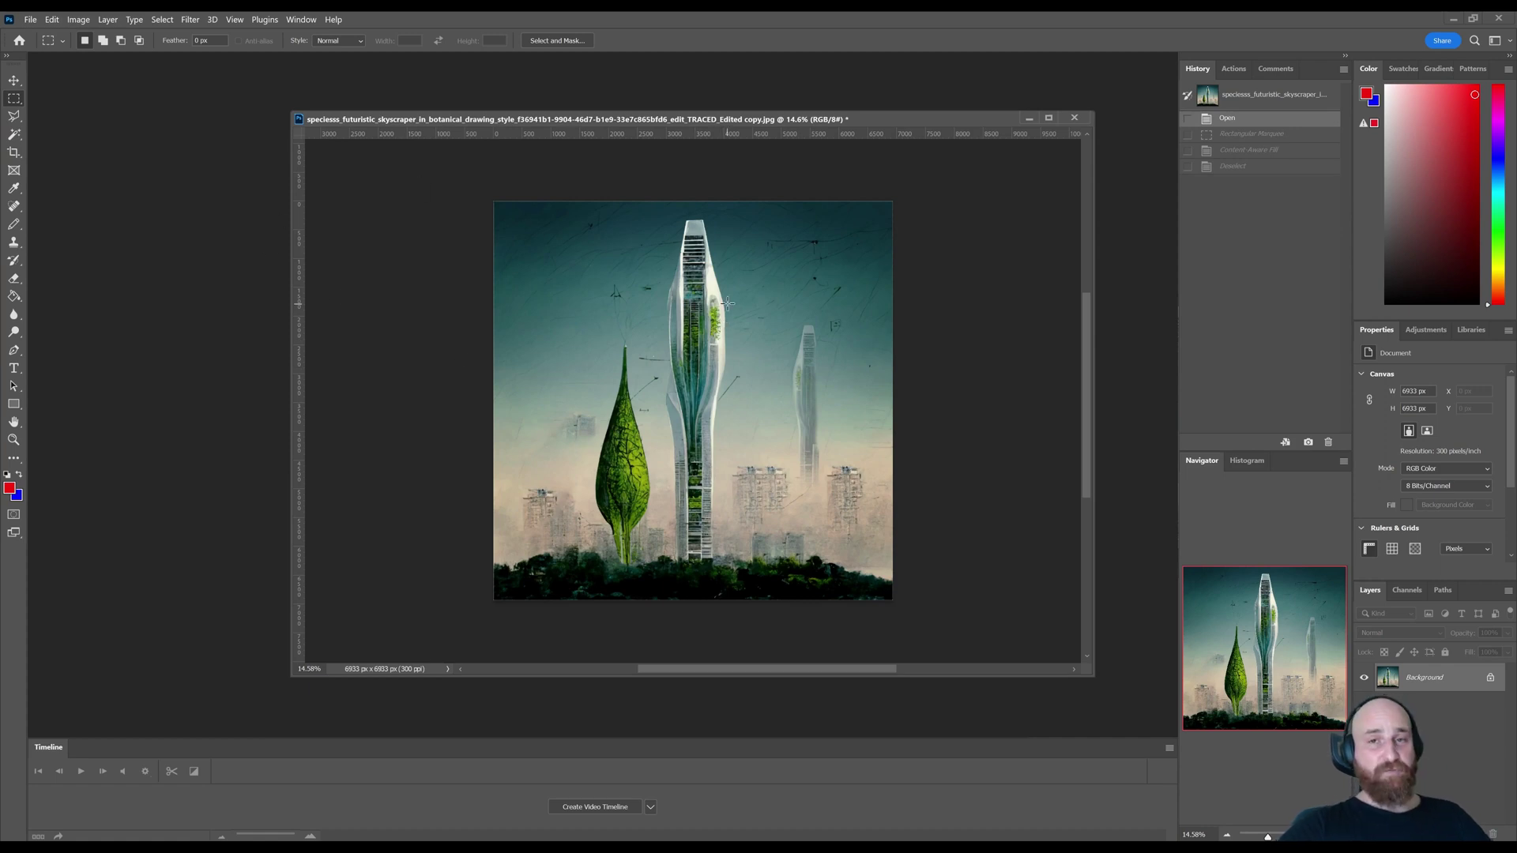
double_click(1463, 684)
left_click(801, 264)
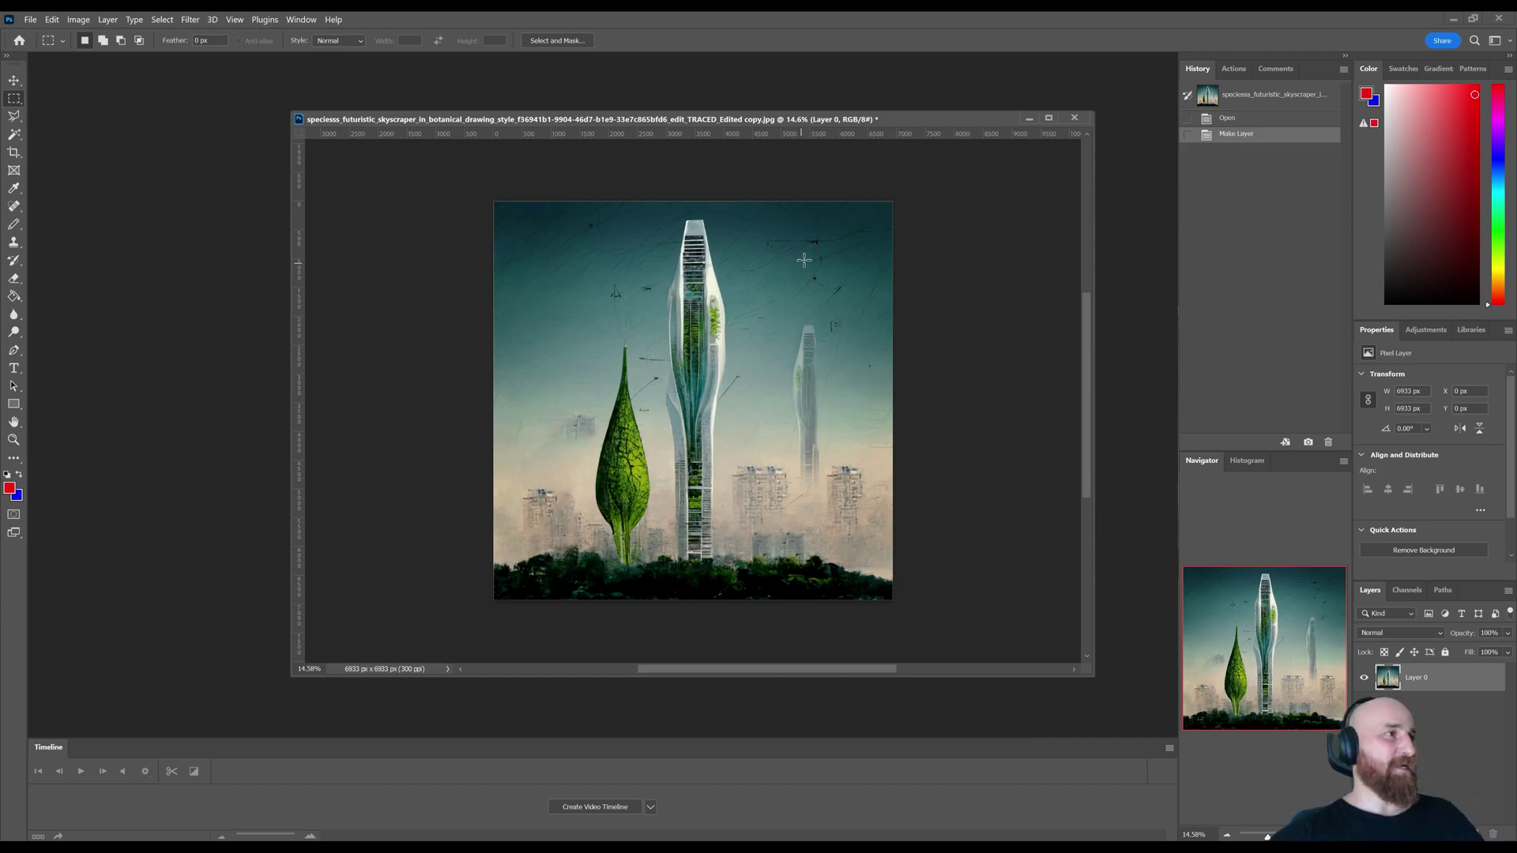
- Crop at a 16:9 ratio with the frame dragged past the image, widening the canvas
left_click(17, 155)
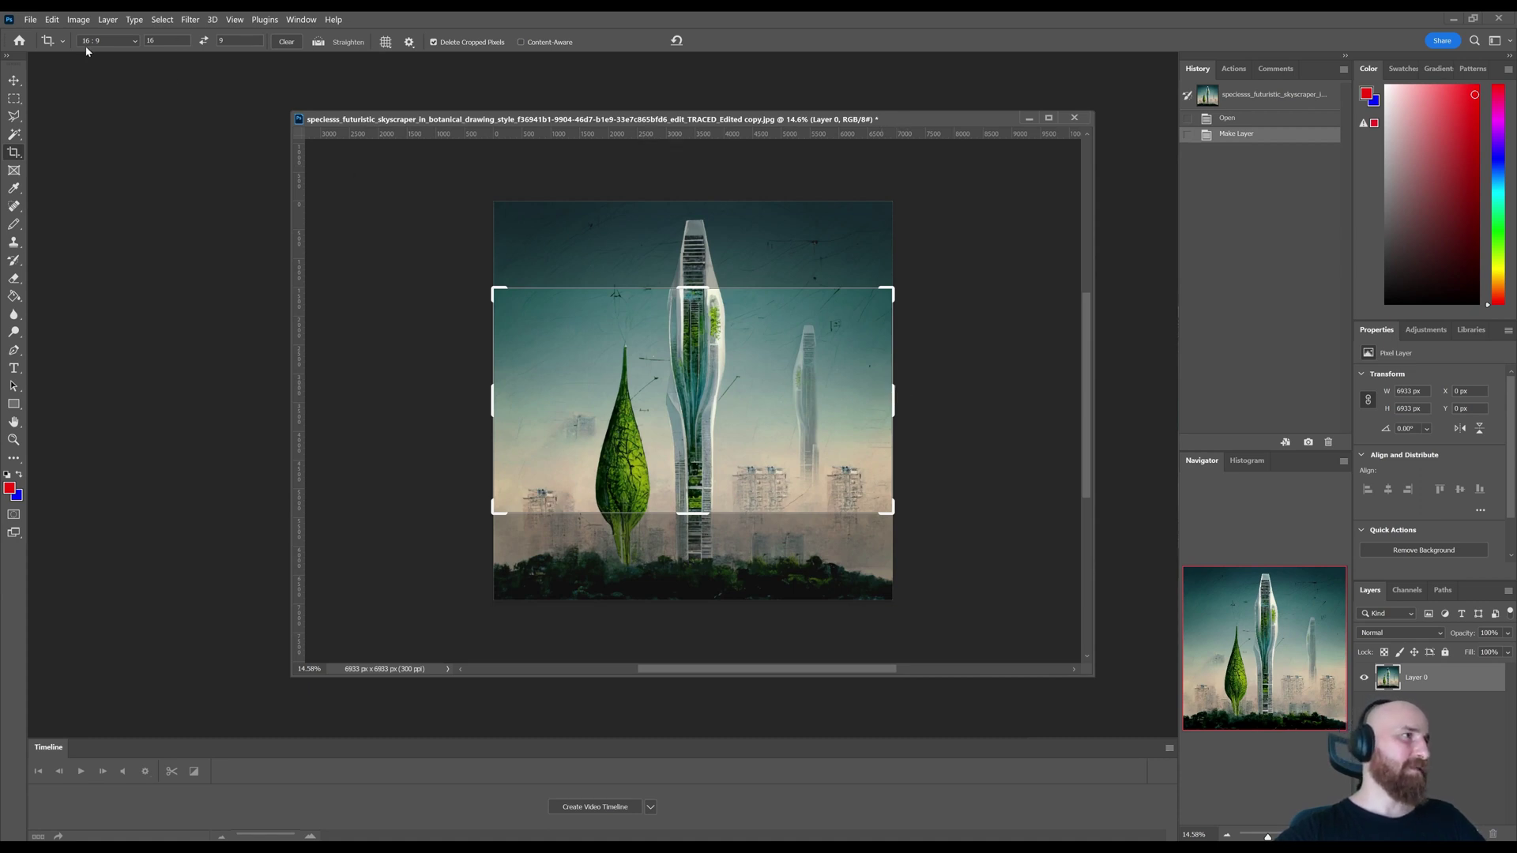
left_click(111, 41)
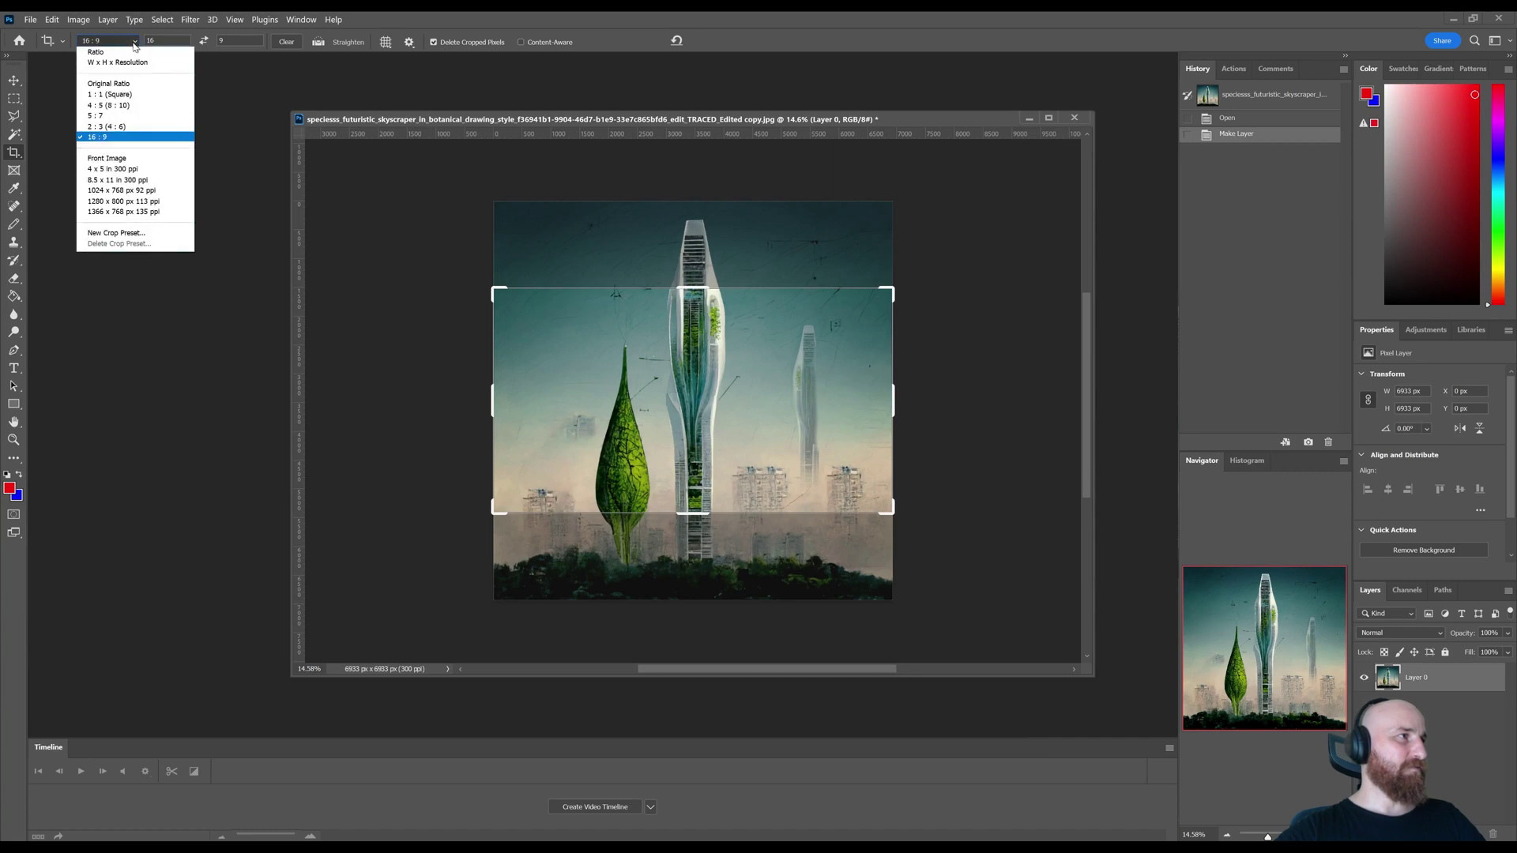
left_click(115, 143)
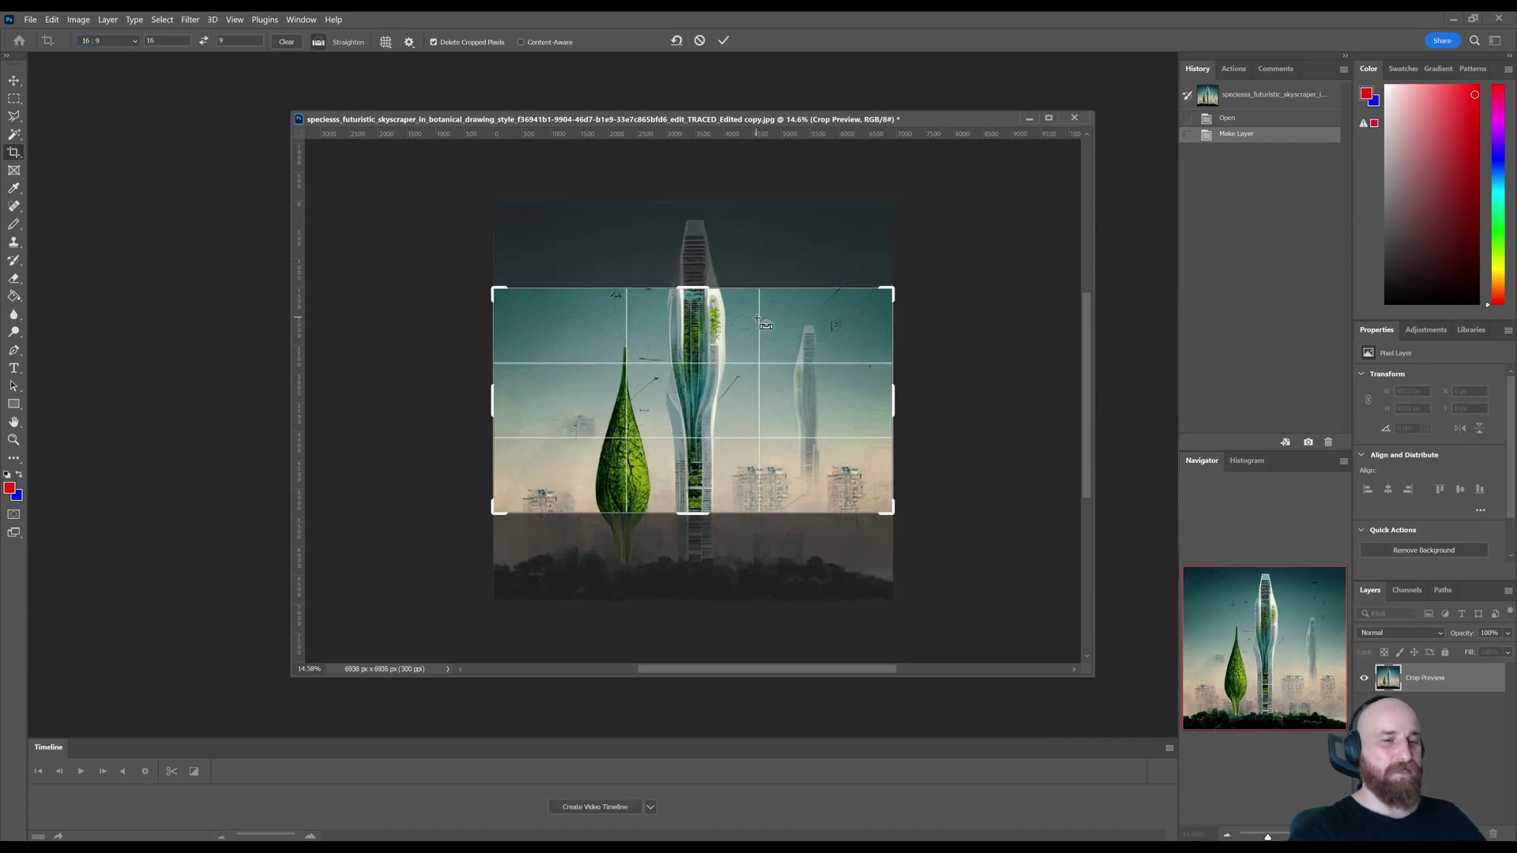
key("ctrl+plus")
key("ctrl+minus")
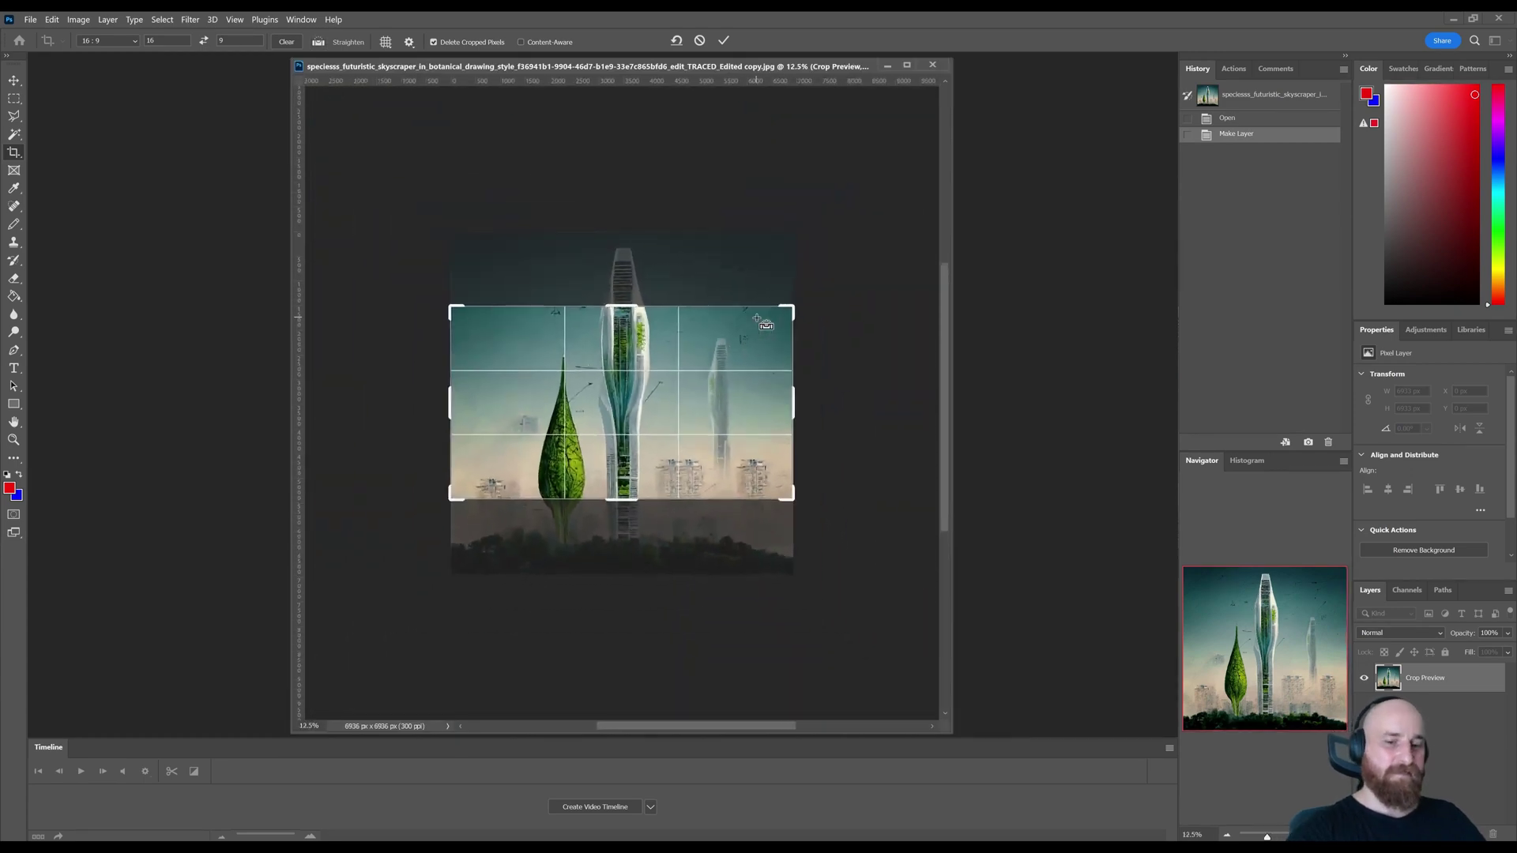
key("ctrl+minus")
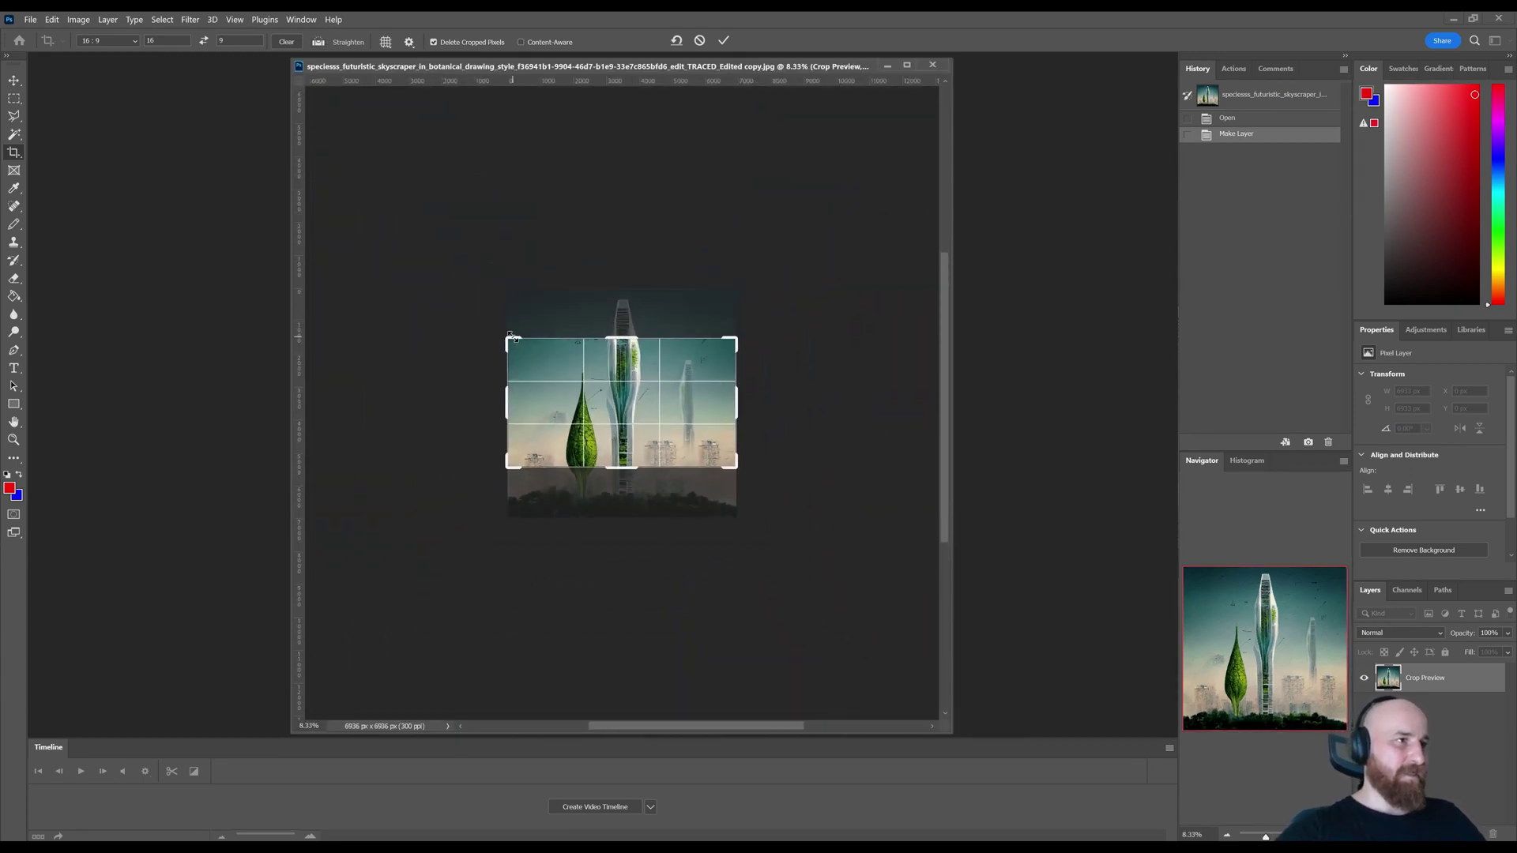
left_click_drag(512, 336, 460, 311)
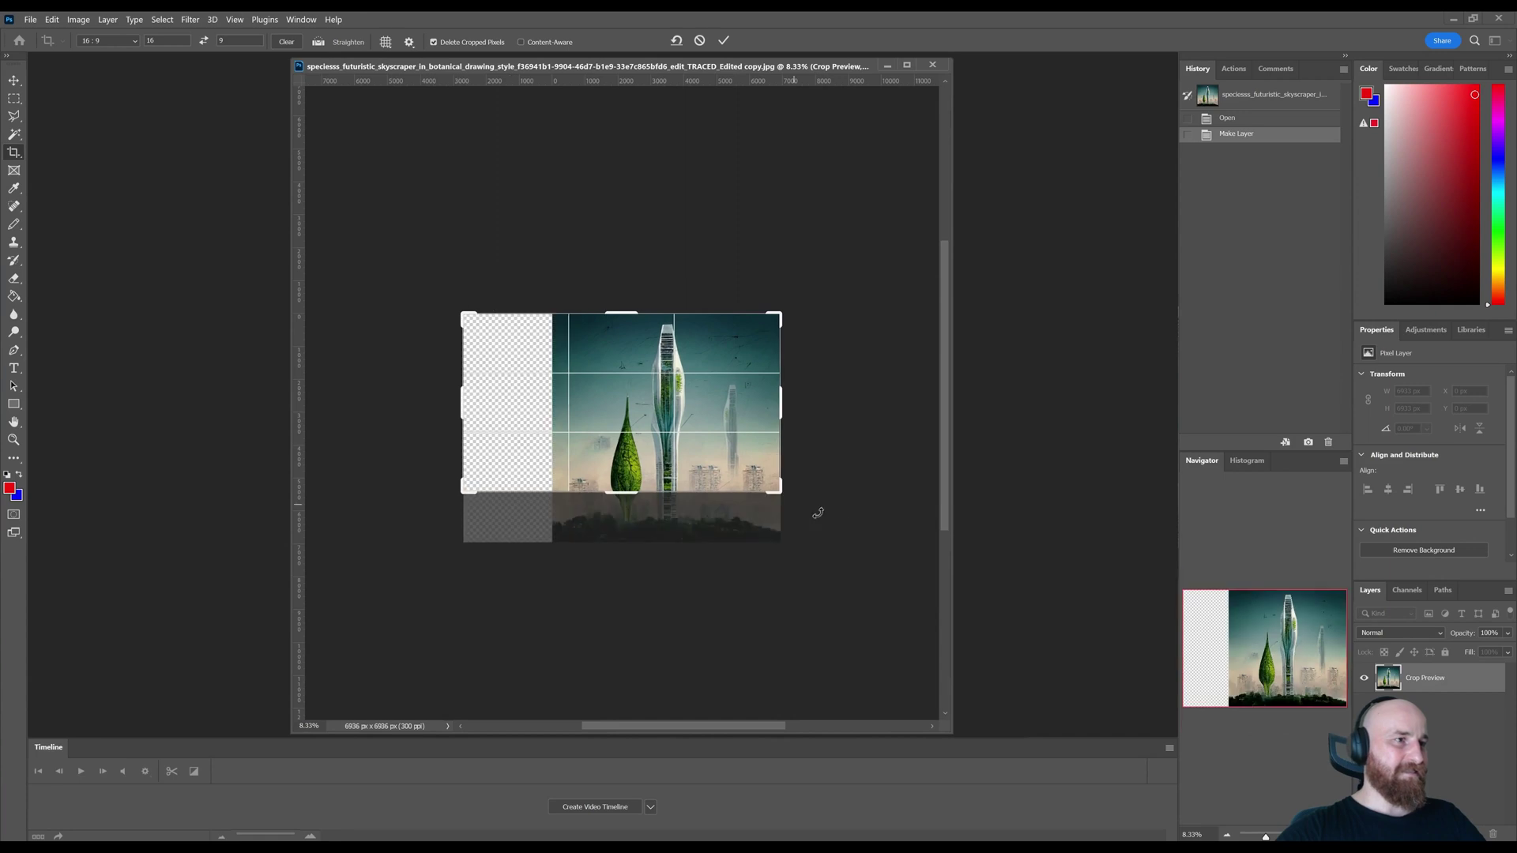
left_click_drag(779, 490, 822, 524)
key("Return")
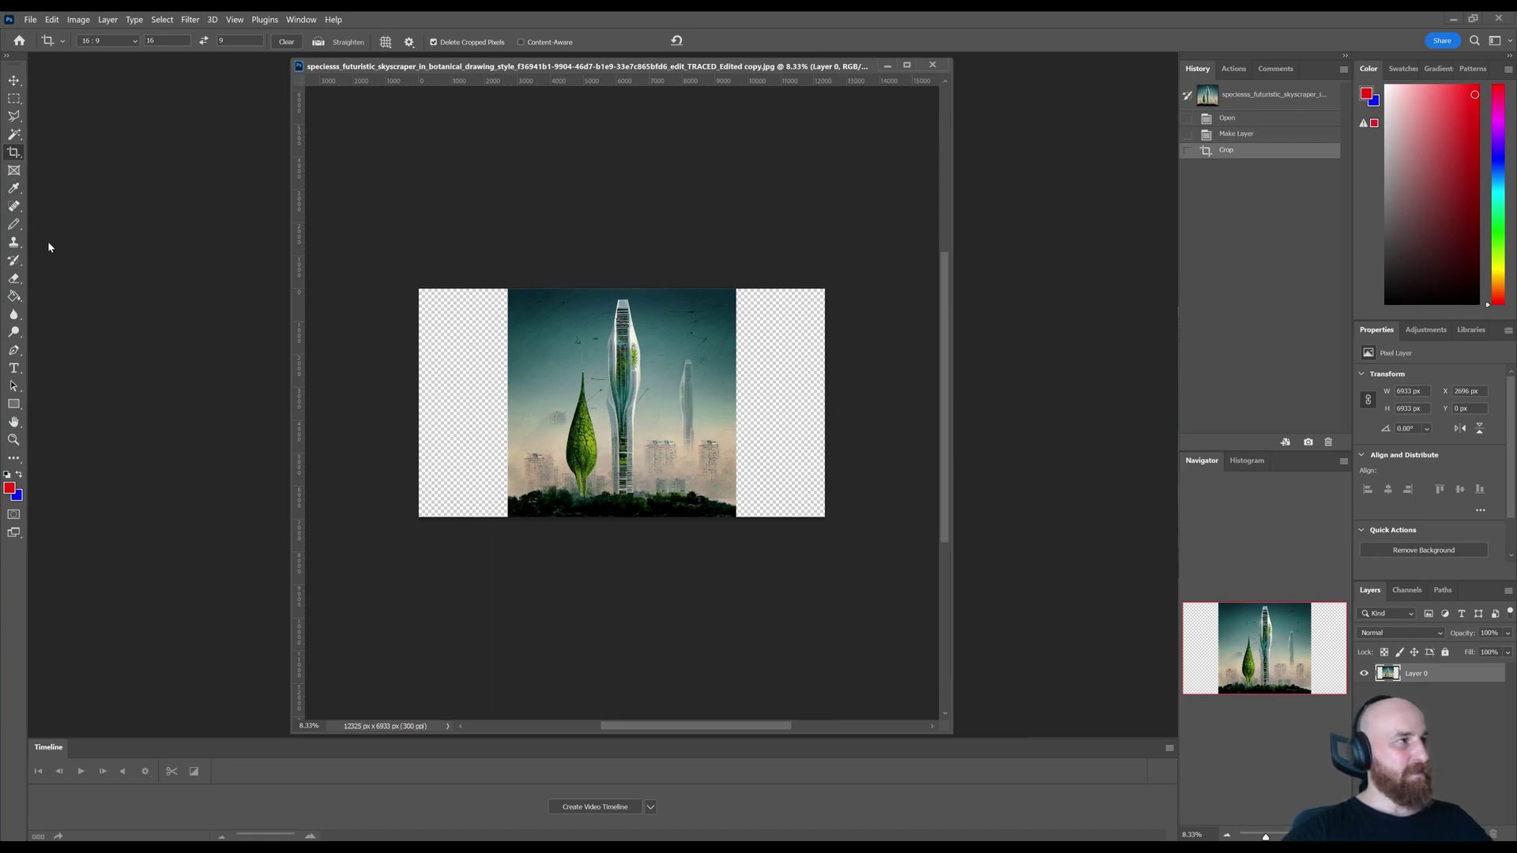
- Select the left and right transparent strips together with the Magic Wand
left_click(15, 134)
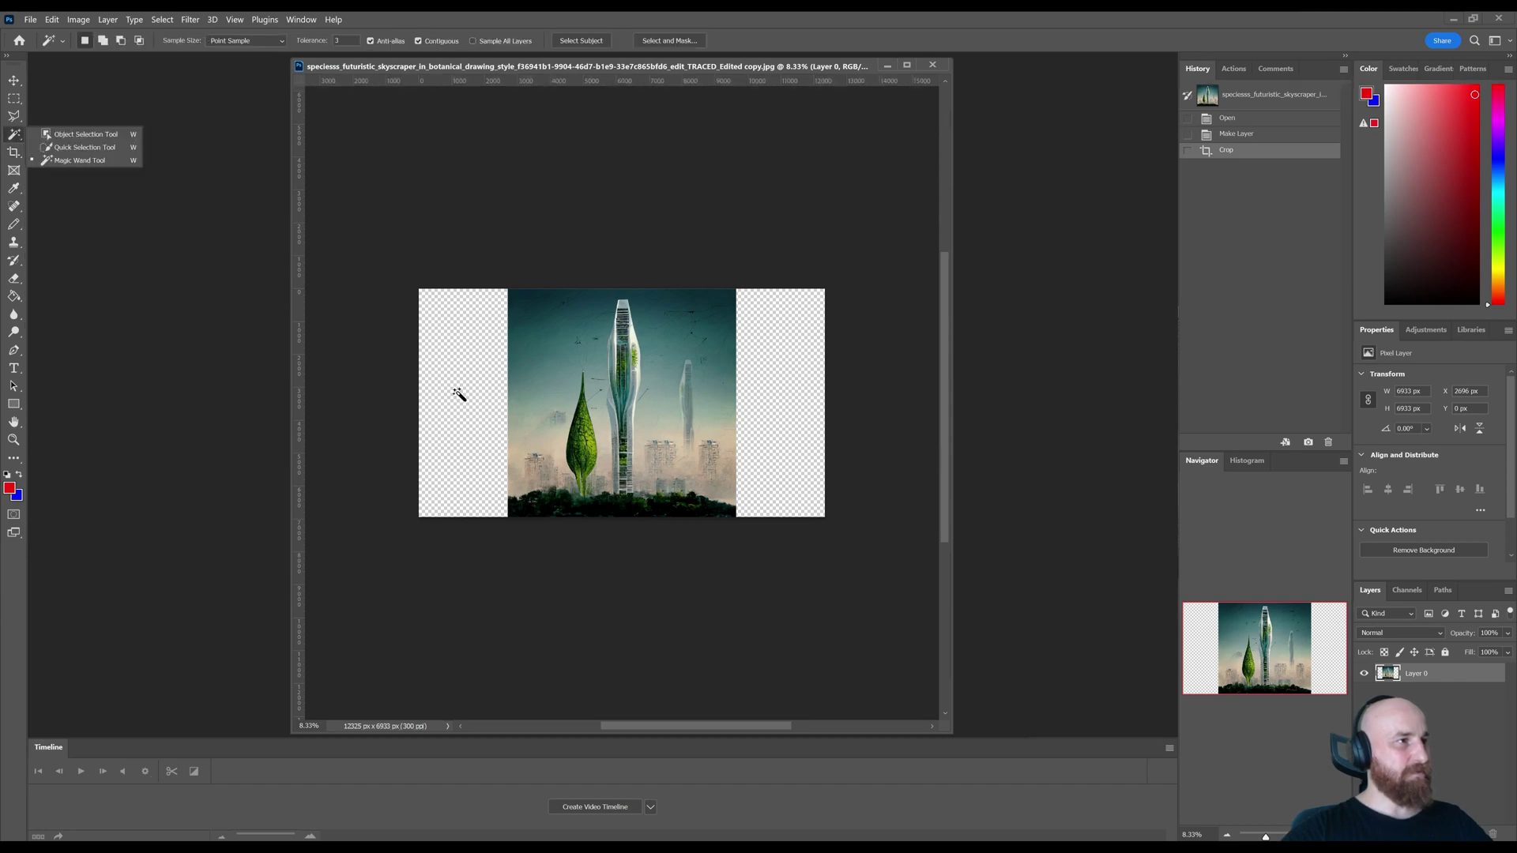
left_click(462, 398)
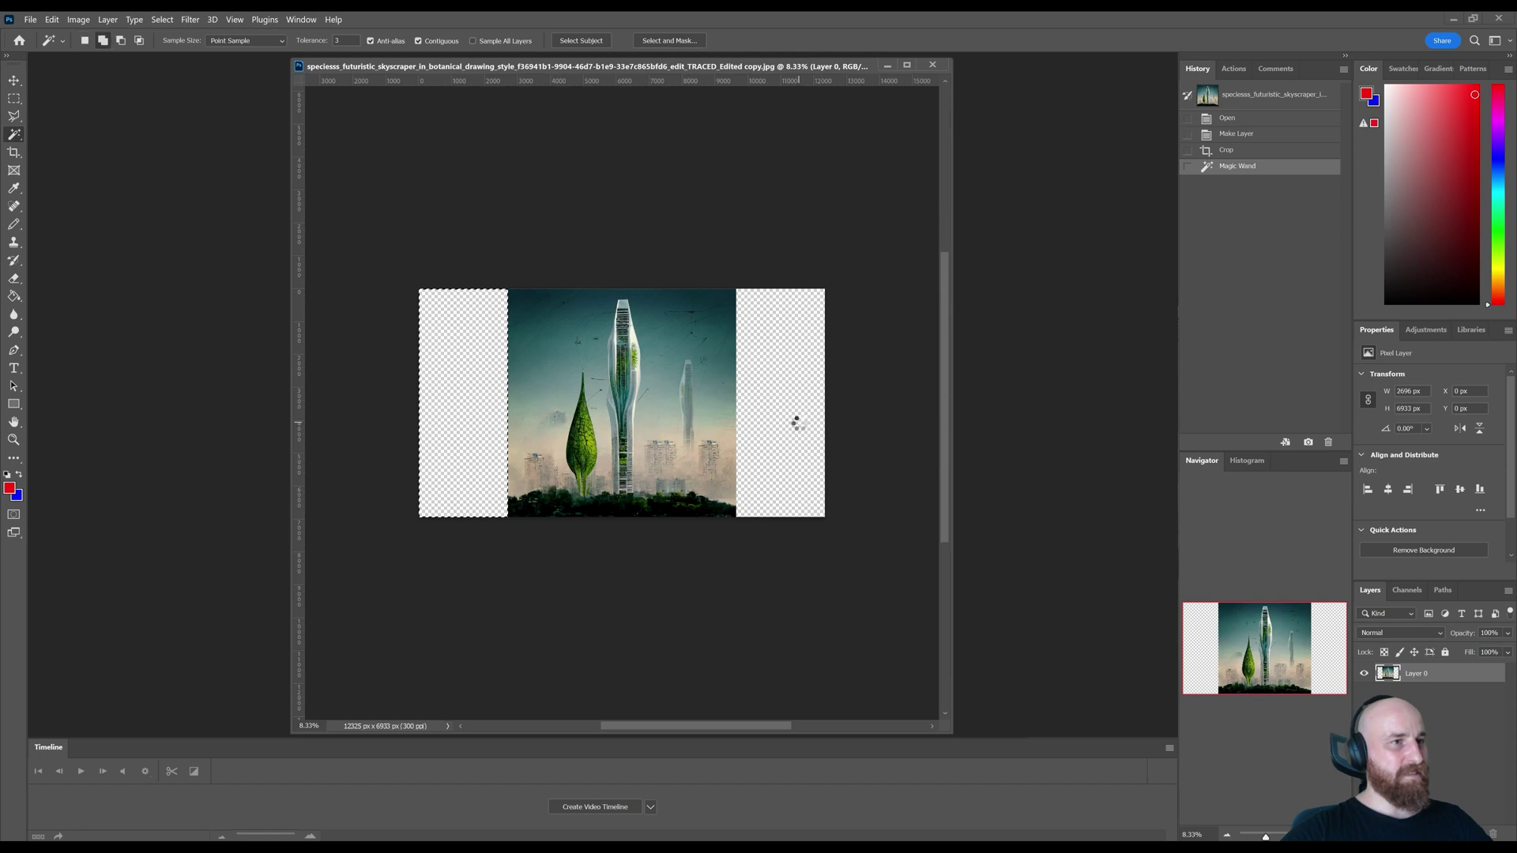
left_click(796, 422, "shift")
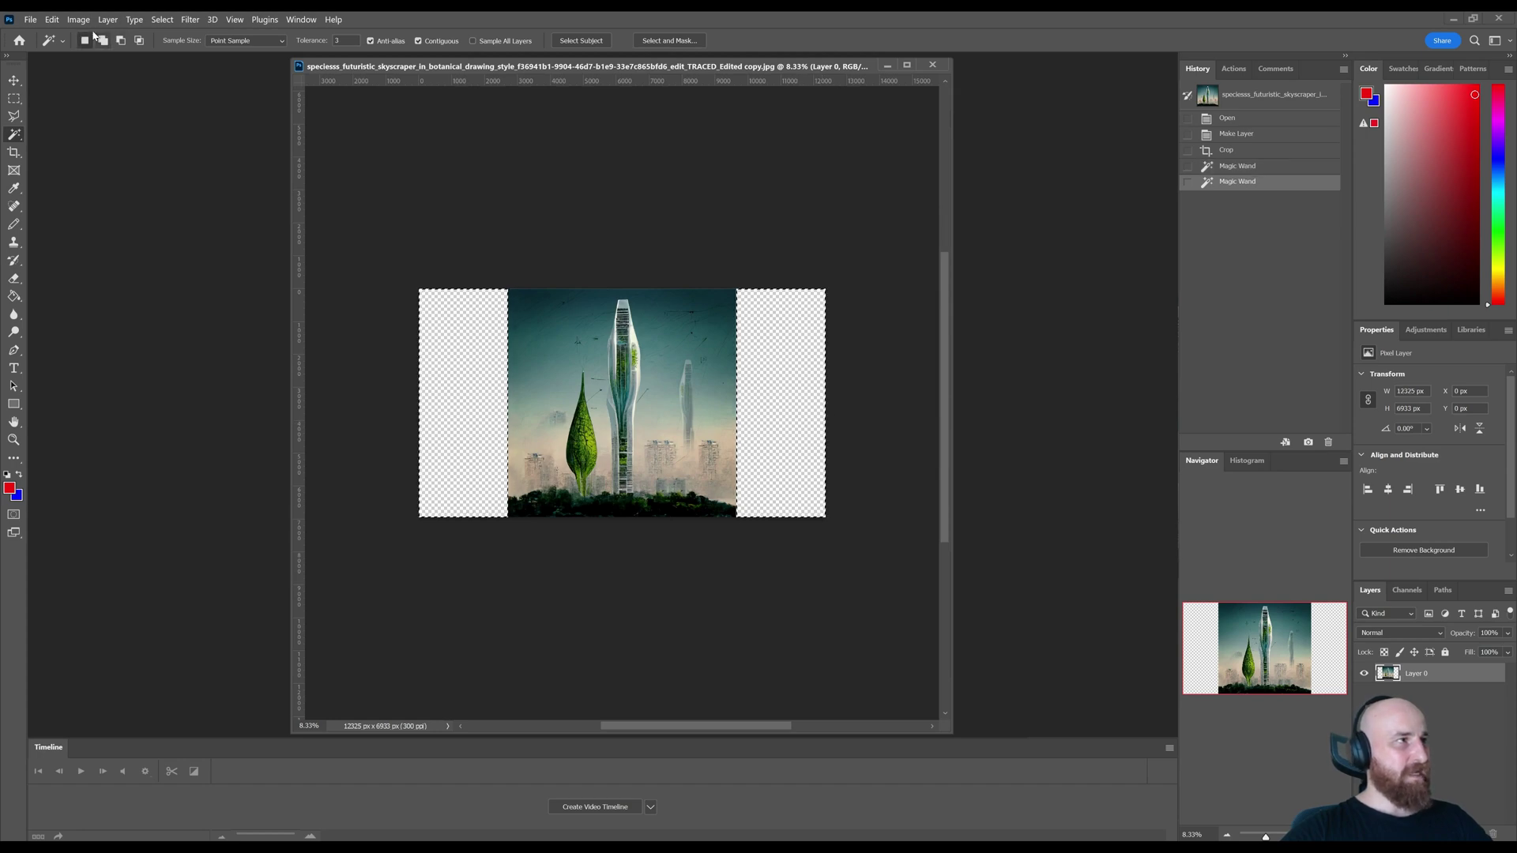
left_click(51, 20)
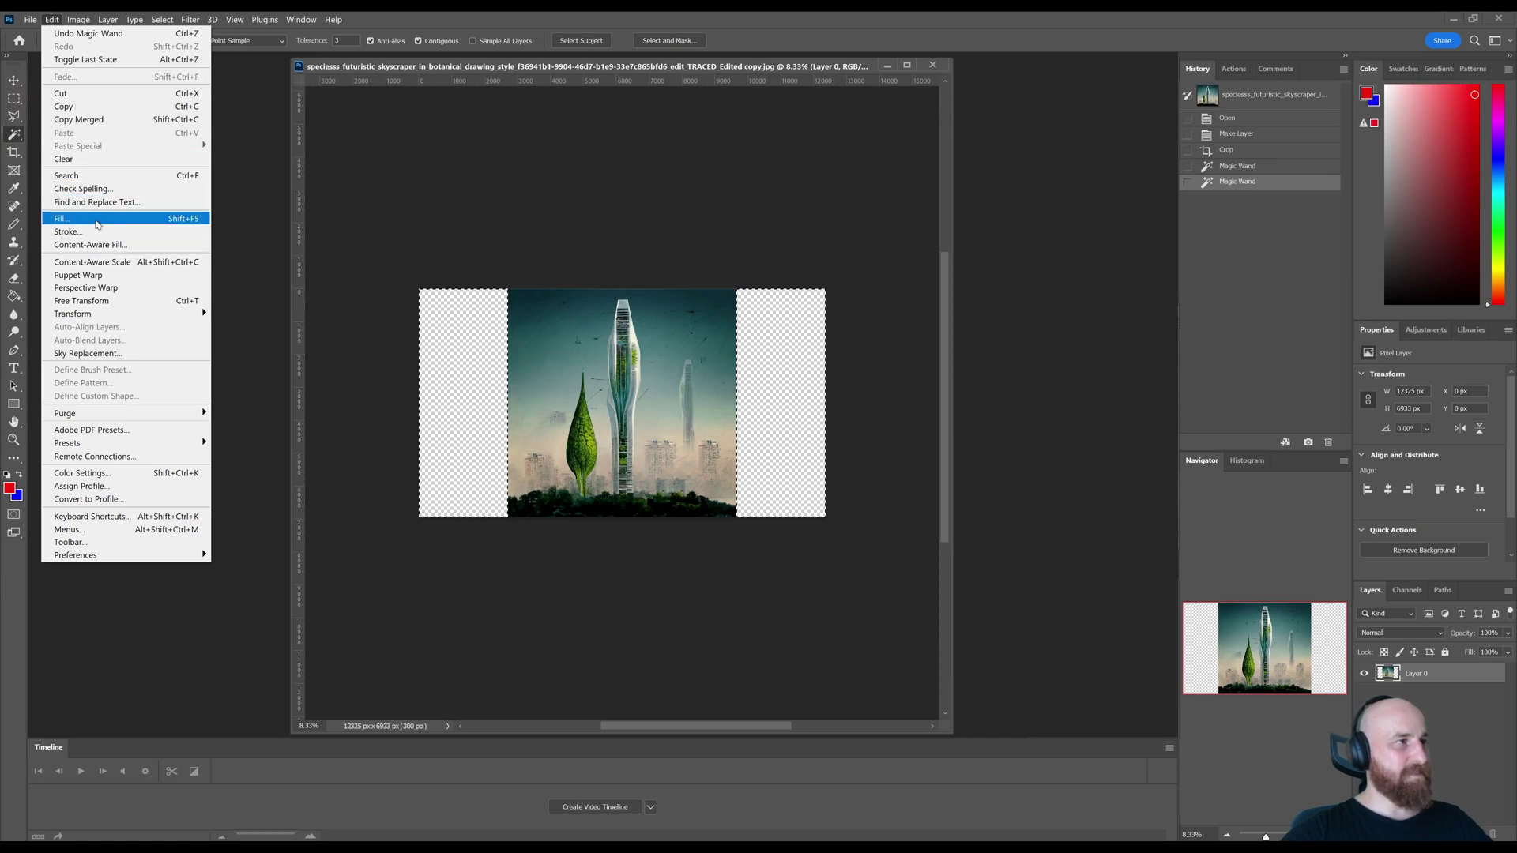
- Fill the selected side strips using Content-Aware as the fill contents
left_click(97, 224)
left_click_drag(745, 208, 738, 92)
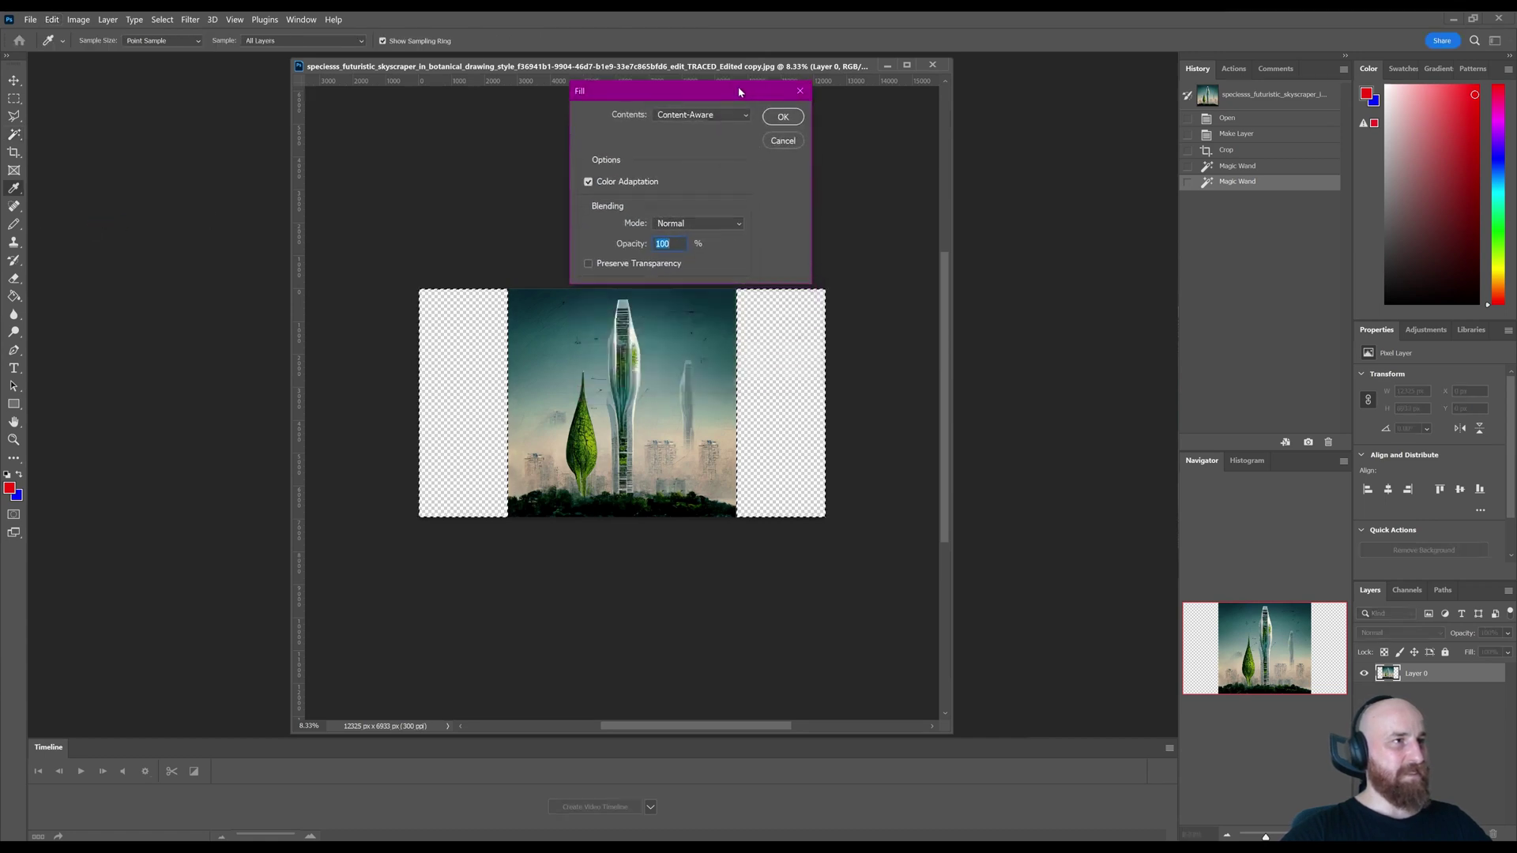
left_click(704, 116)
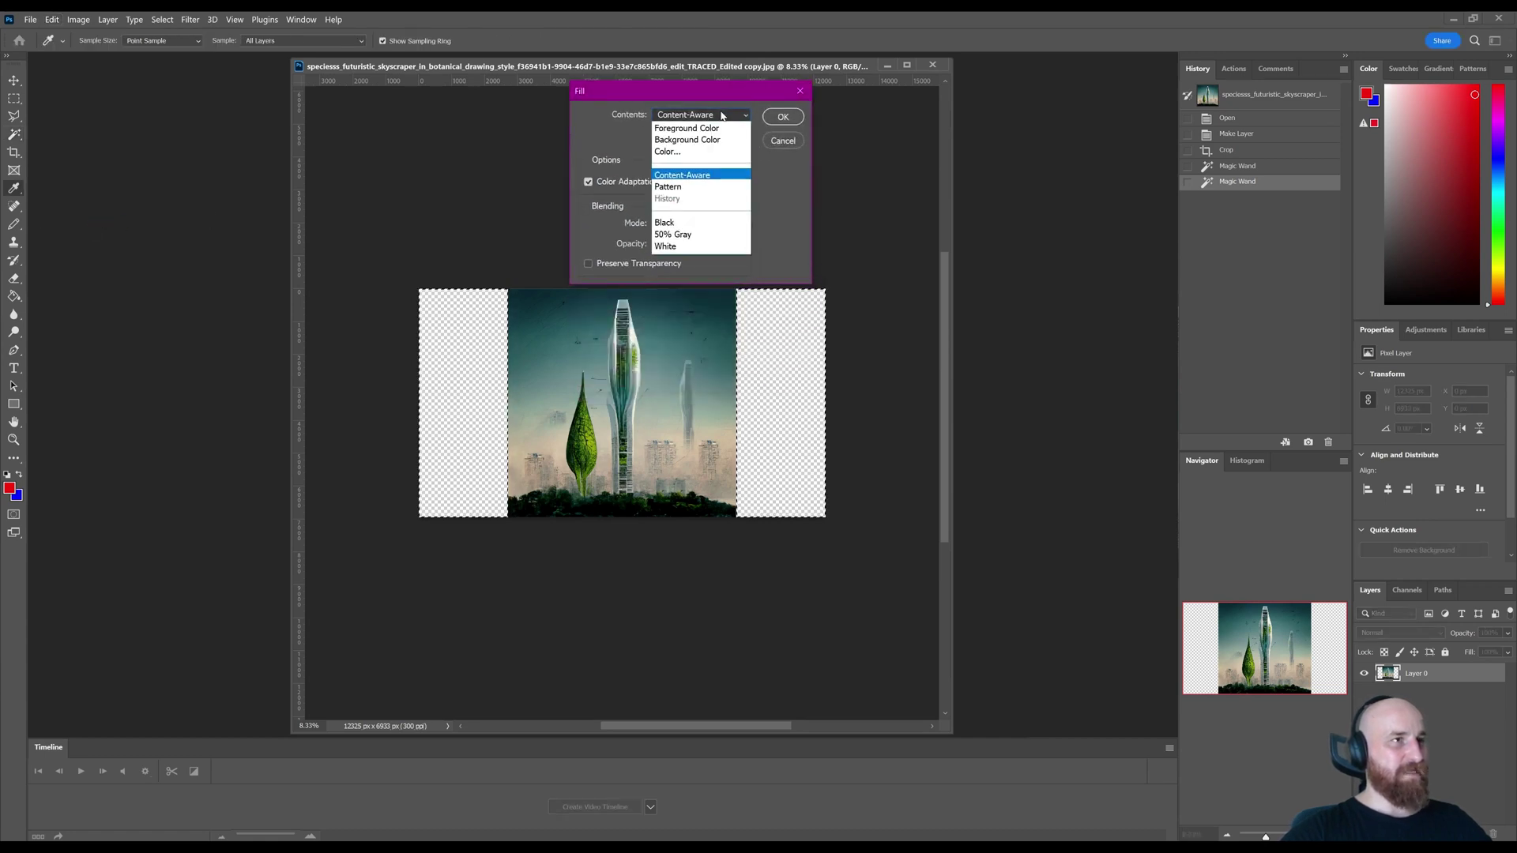
left_click(696, 182)
left_click(783, 117)
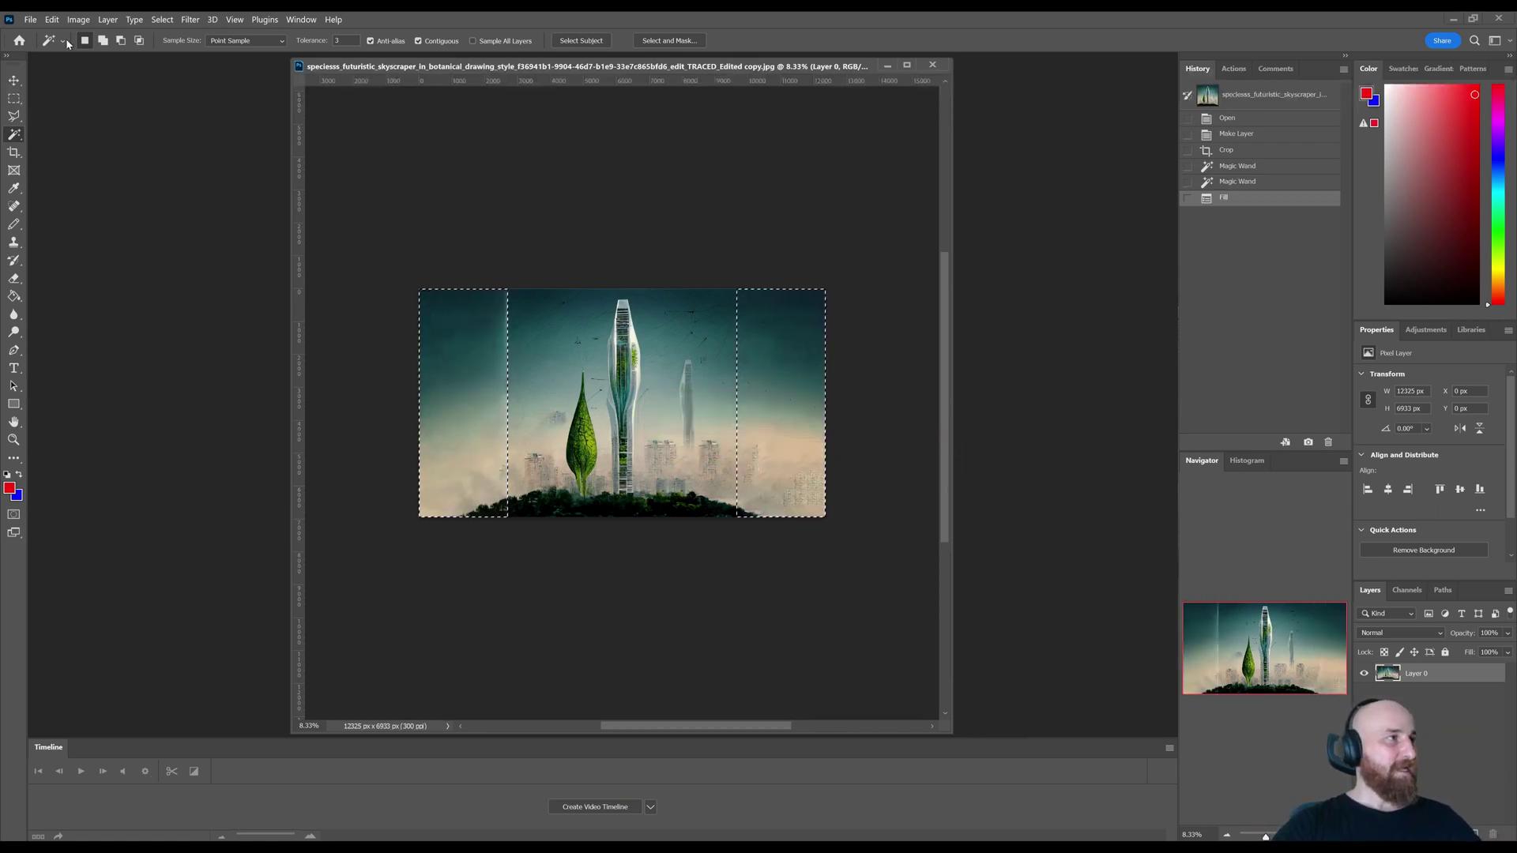
- With the Rectangular Marquee active, fit the view, deselect the strips, and zoom out
key("m")
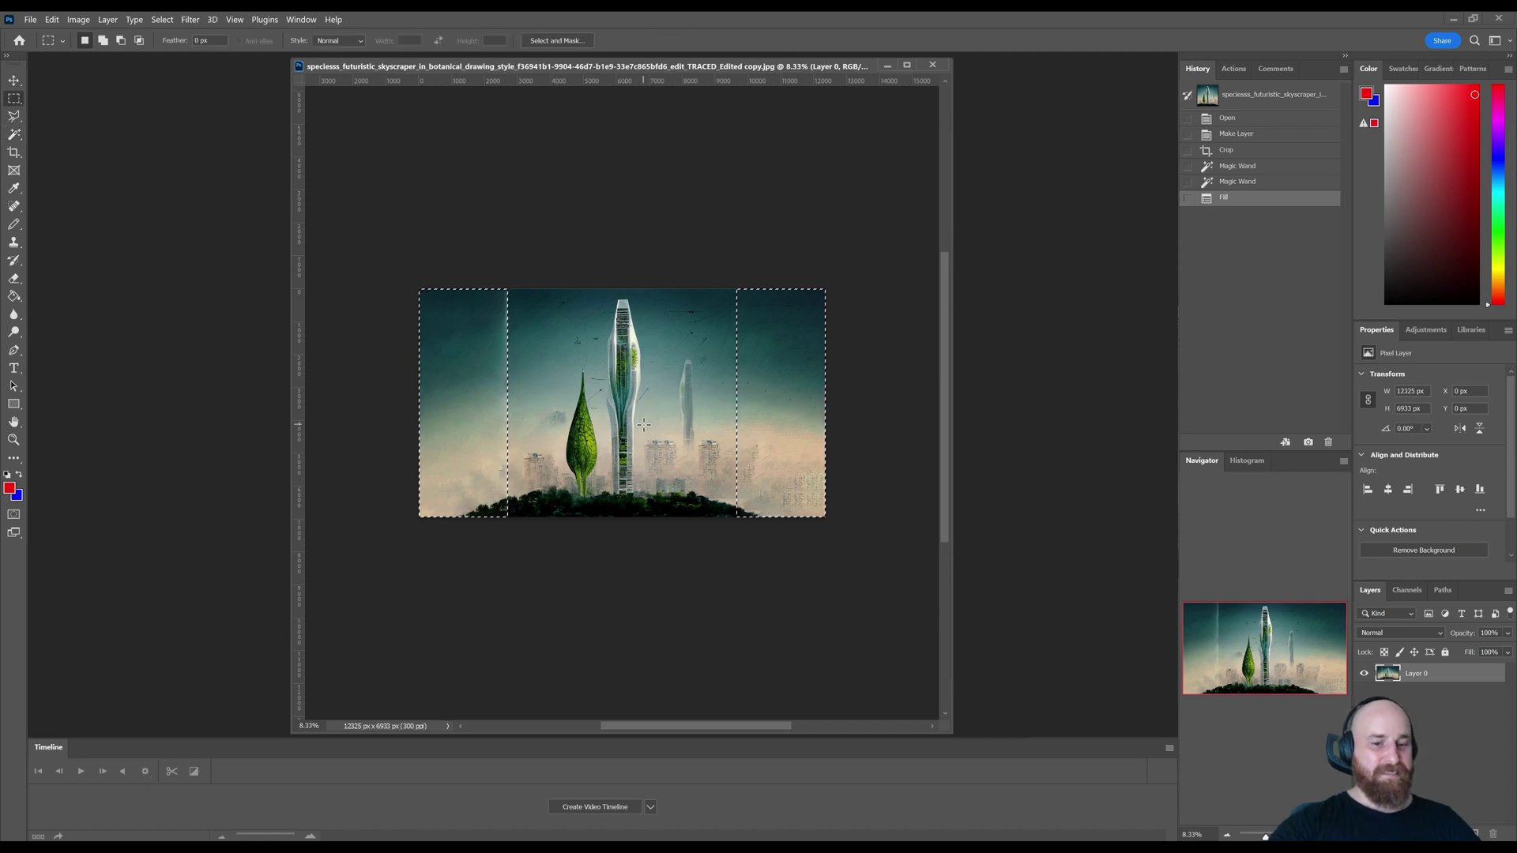
key("ctrl+0")
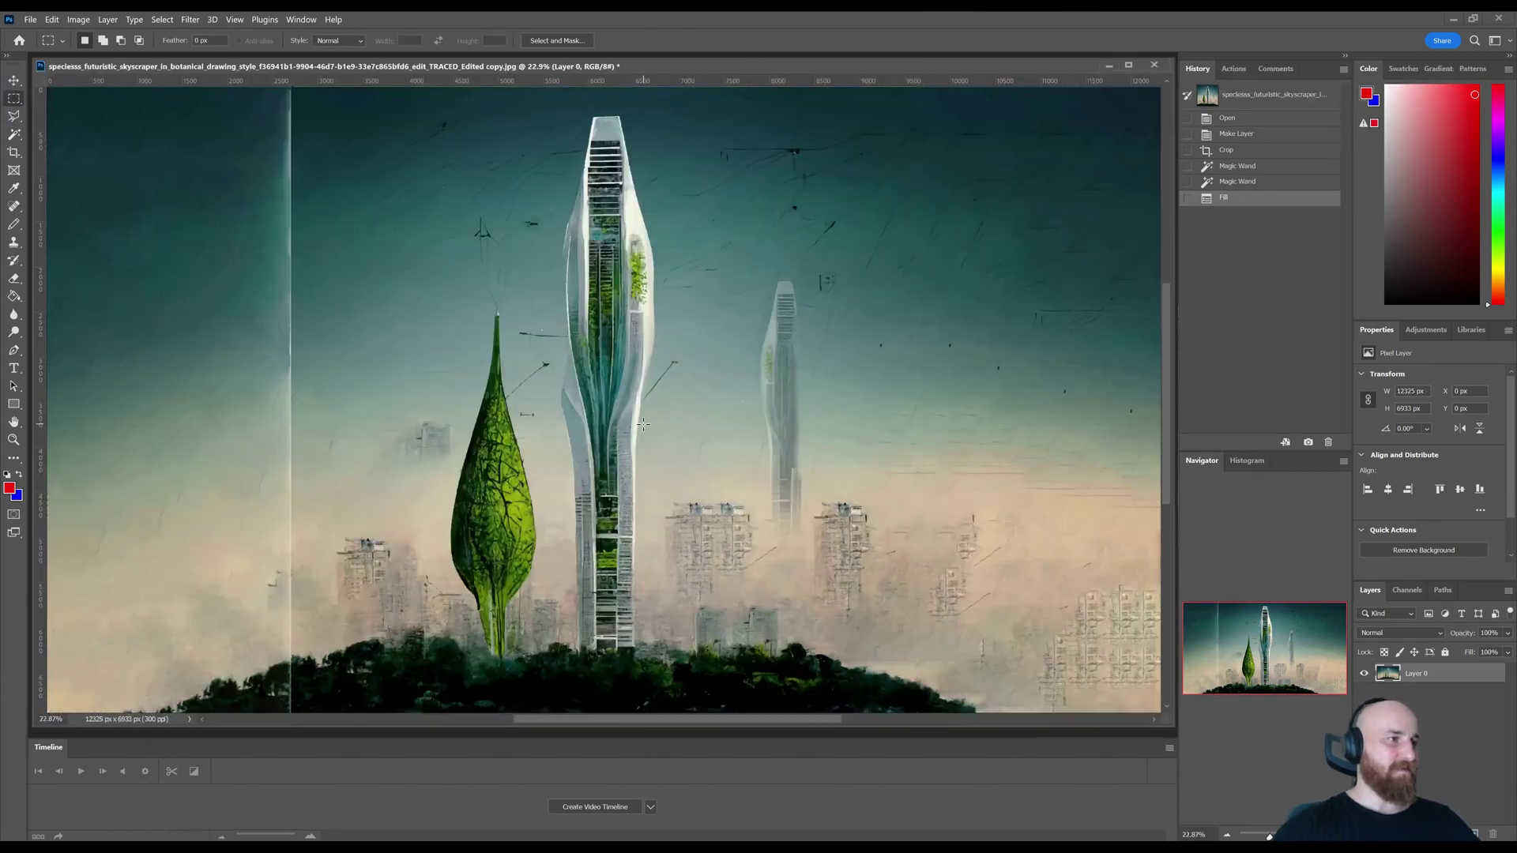
key("ctrl+d")
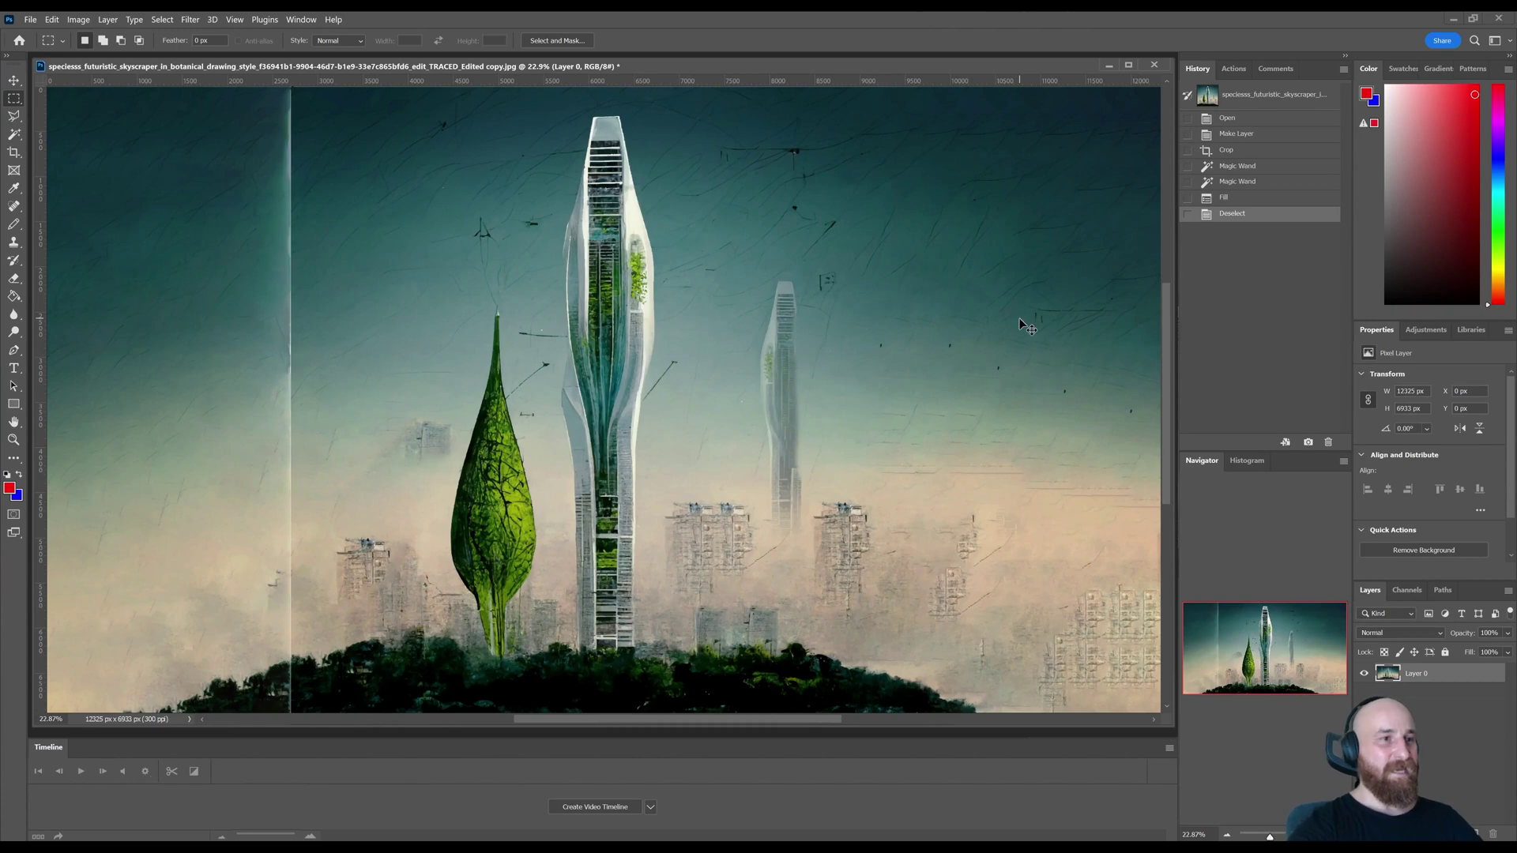
key("ctrl+minus")
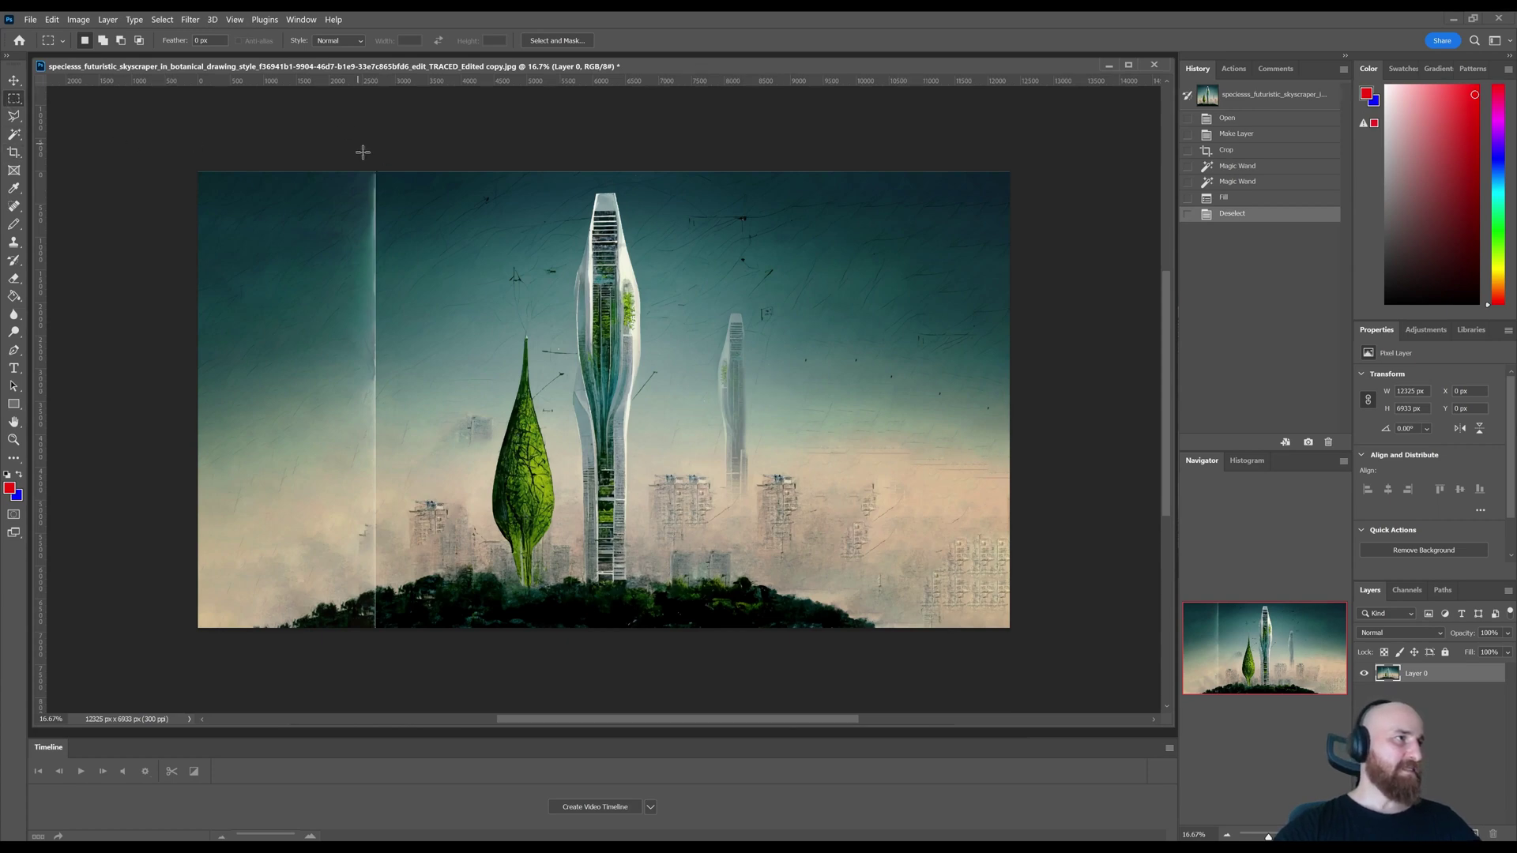
- Select a thin column over the left seam and Content-Aware fill it
left_click_drag(366, 170, 387, 657)
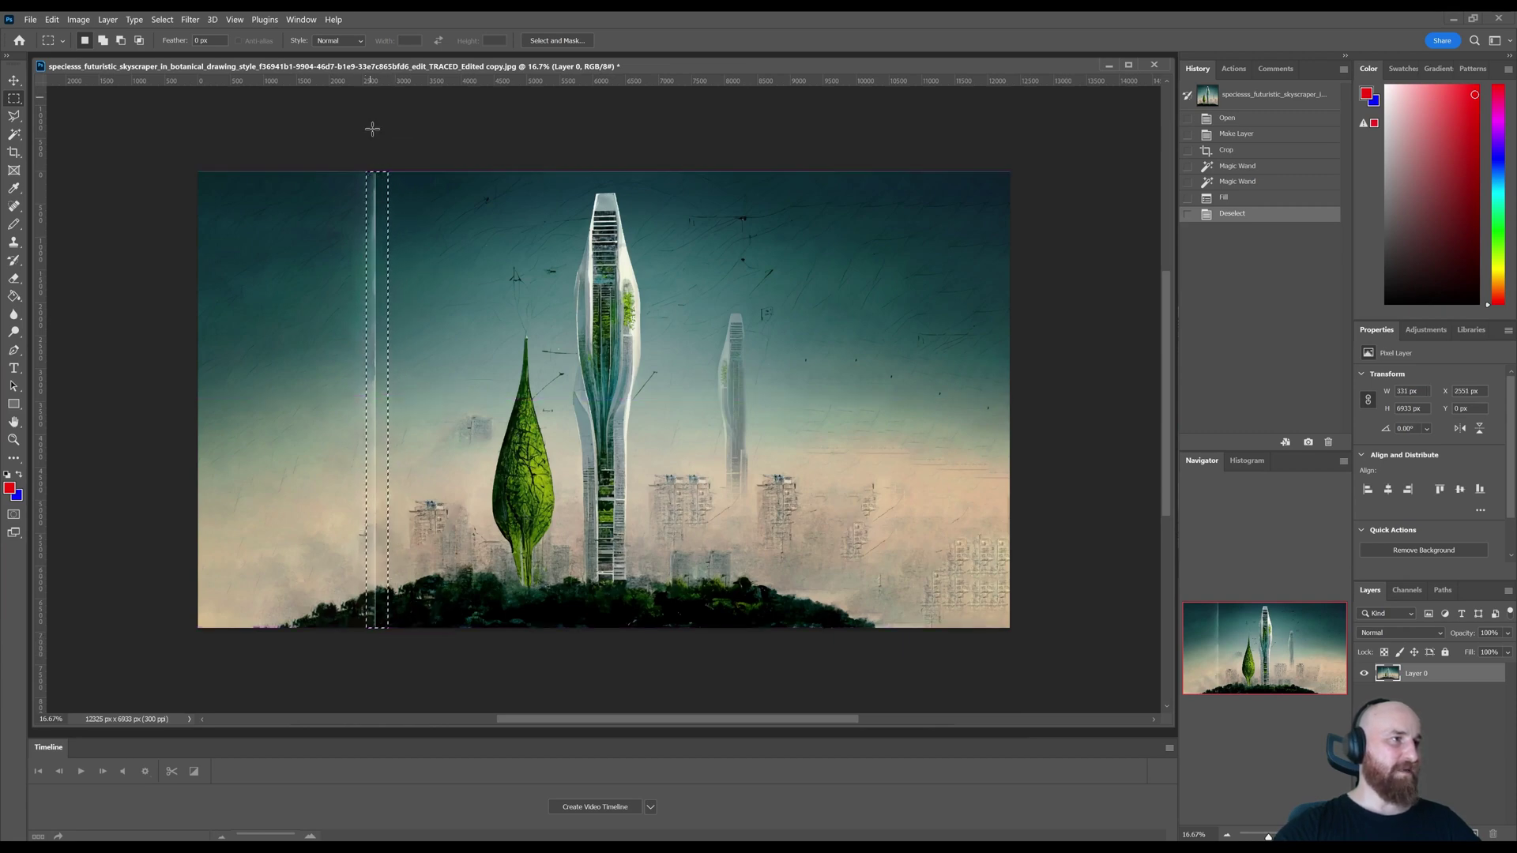
right_click(379, 289)
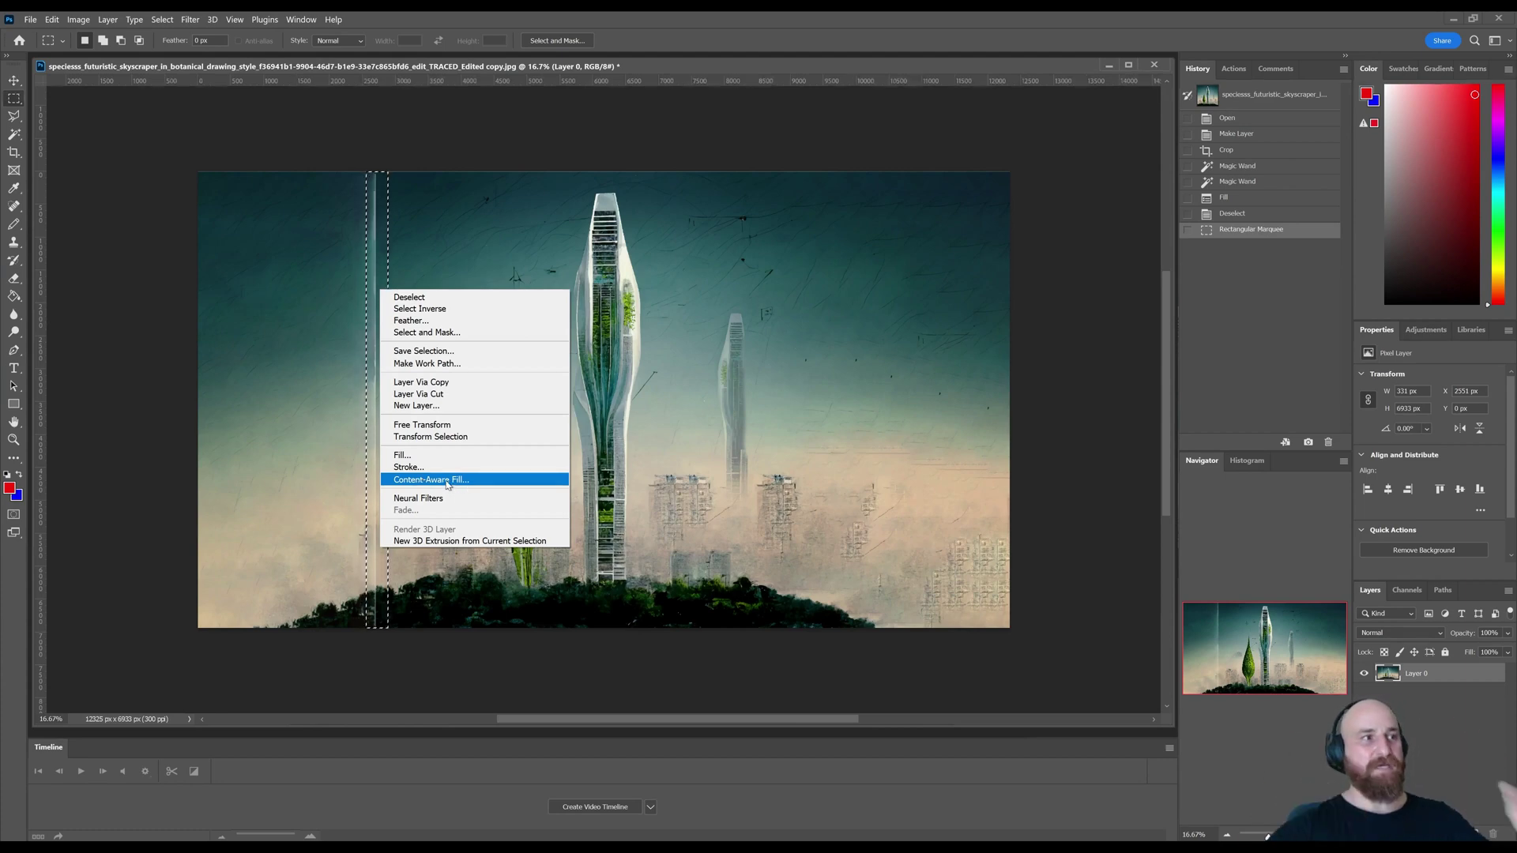
left_click(450, 455)
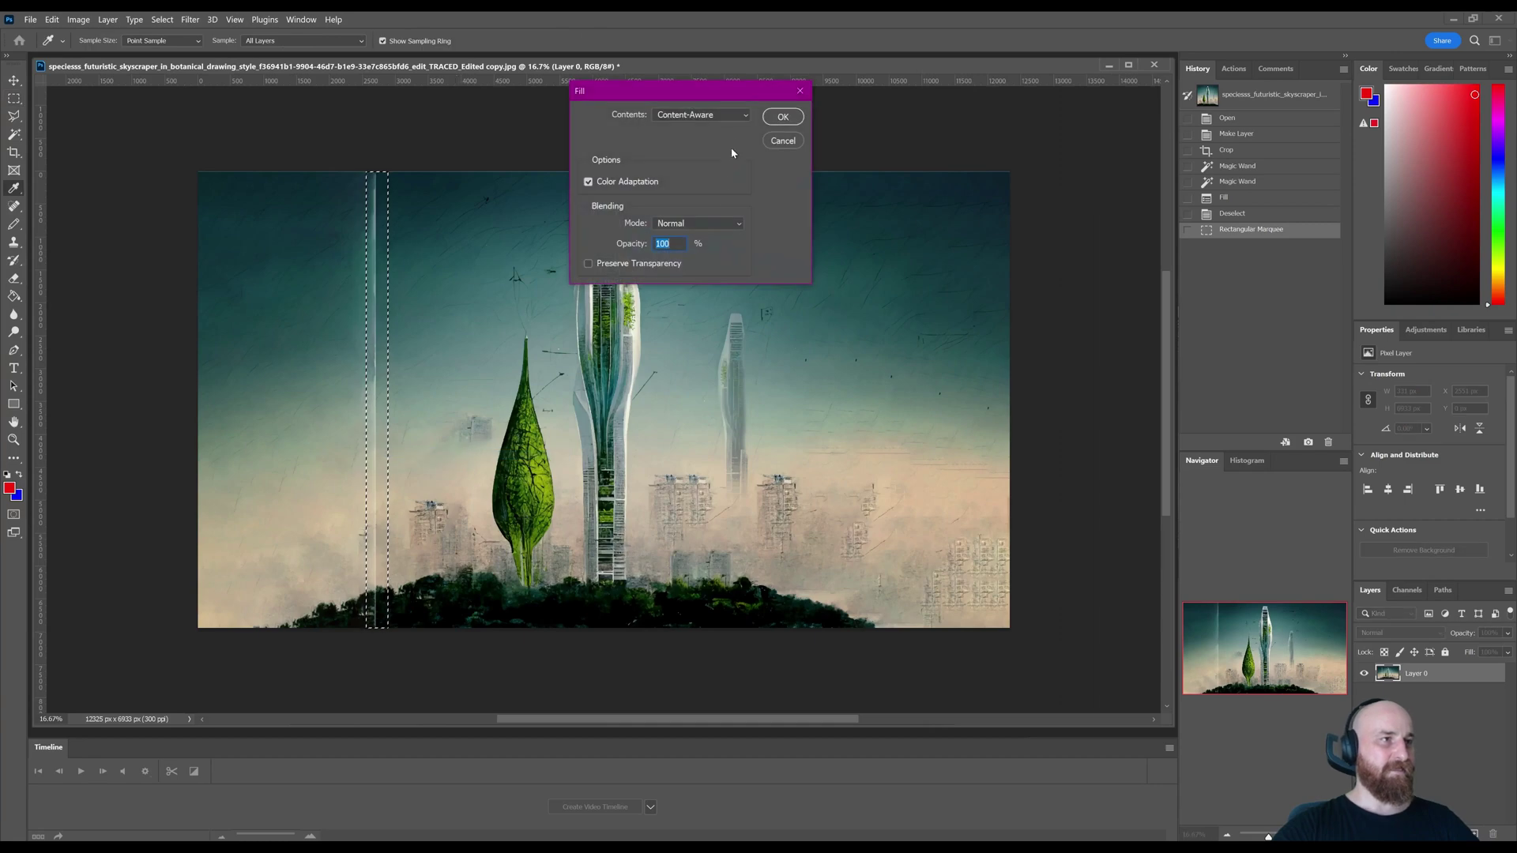
left_click(719, 114)
left_click(683, 175)
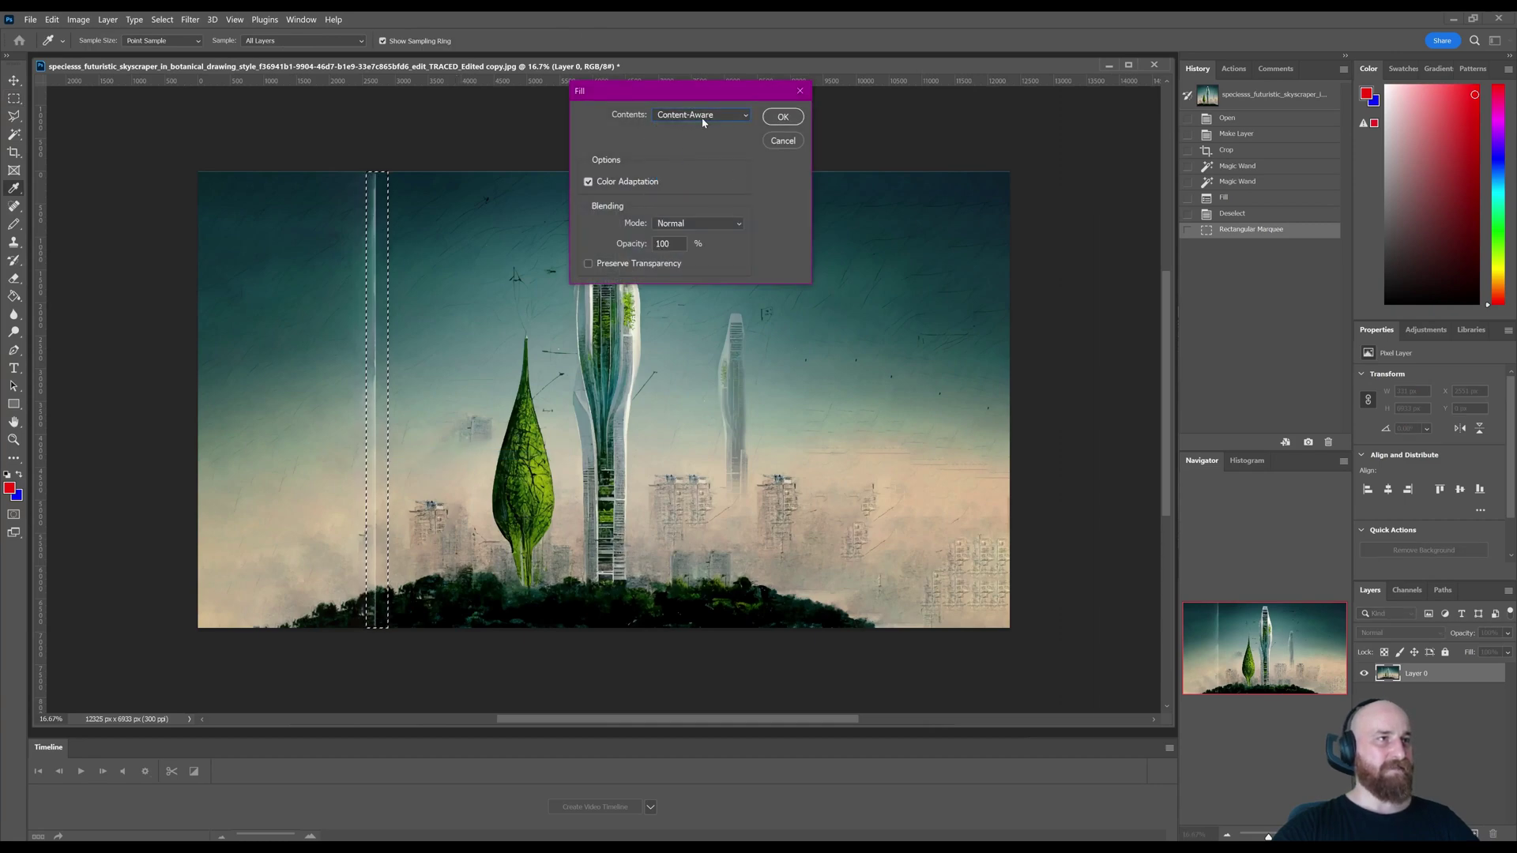
left_click(781, 117)
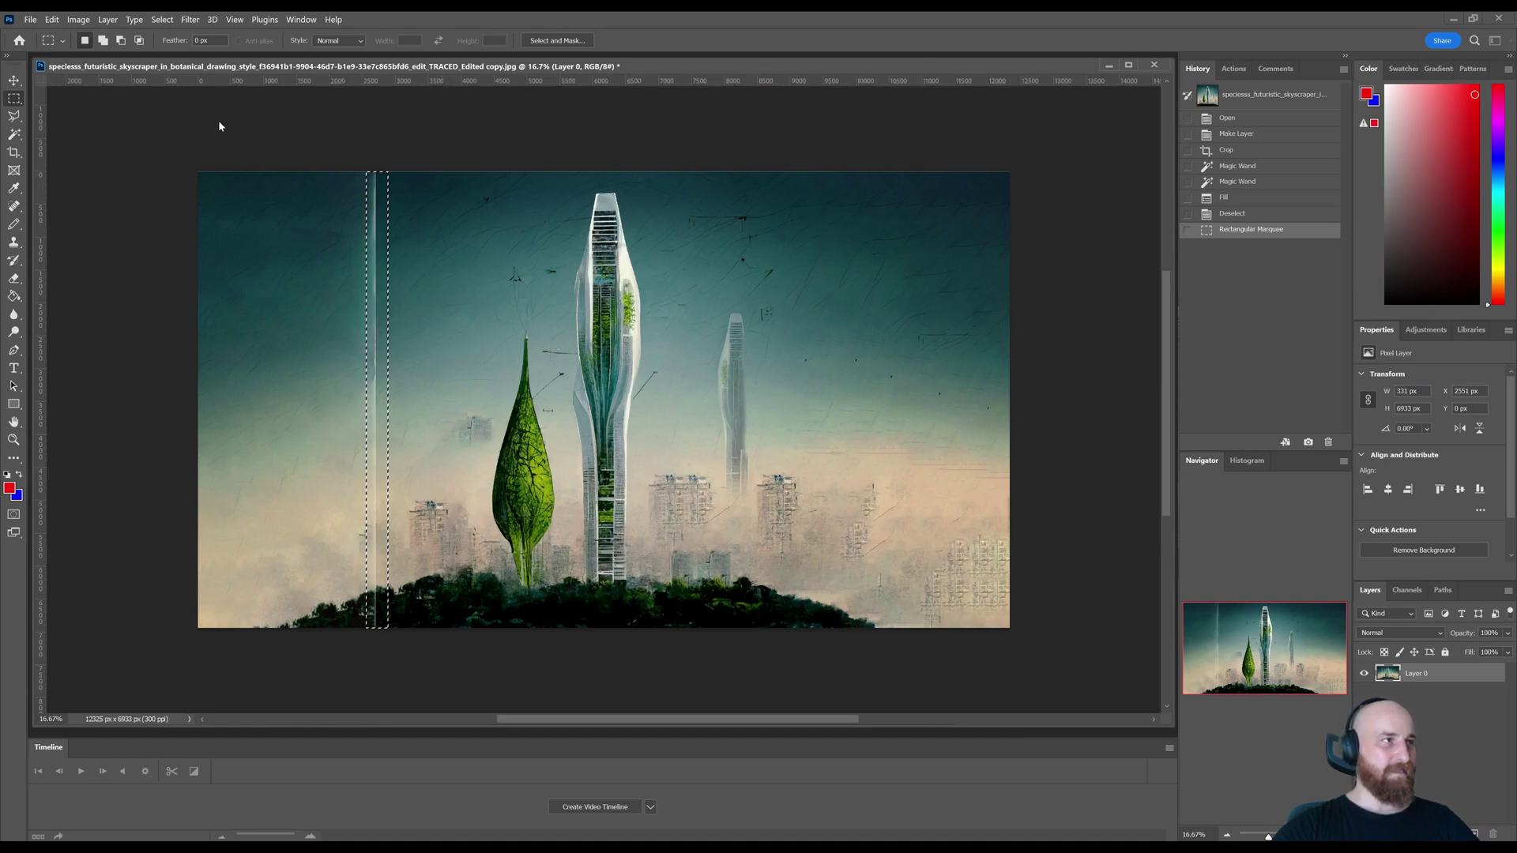
- Fill the selected strip once more with Shift+Backspace, then deselect
key("shift+BackSpace")
key("Return")
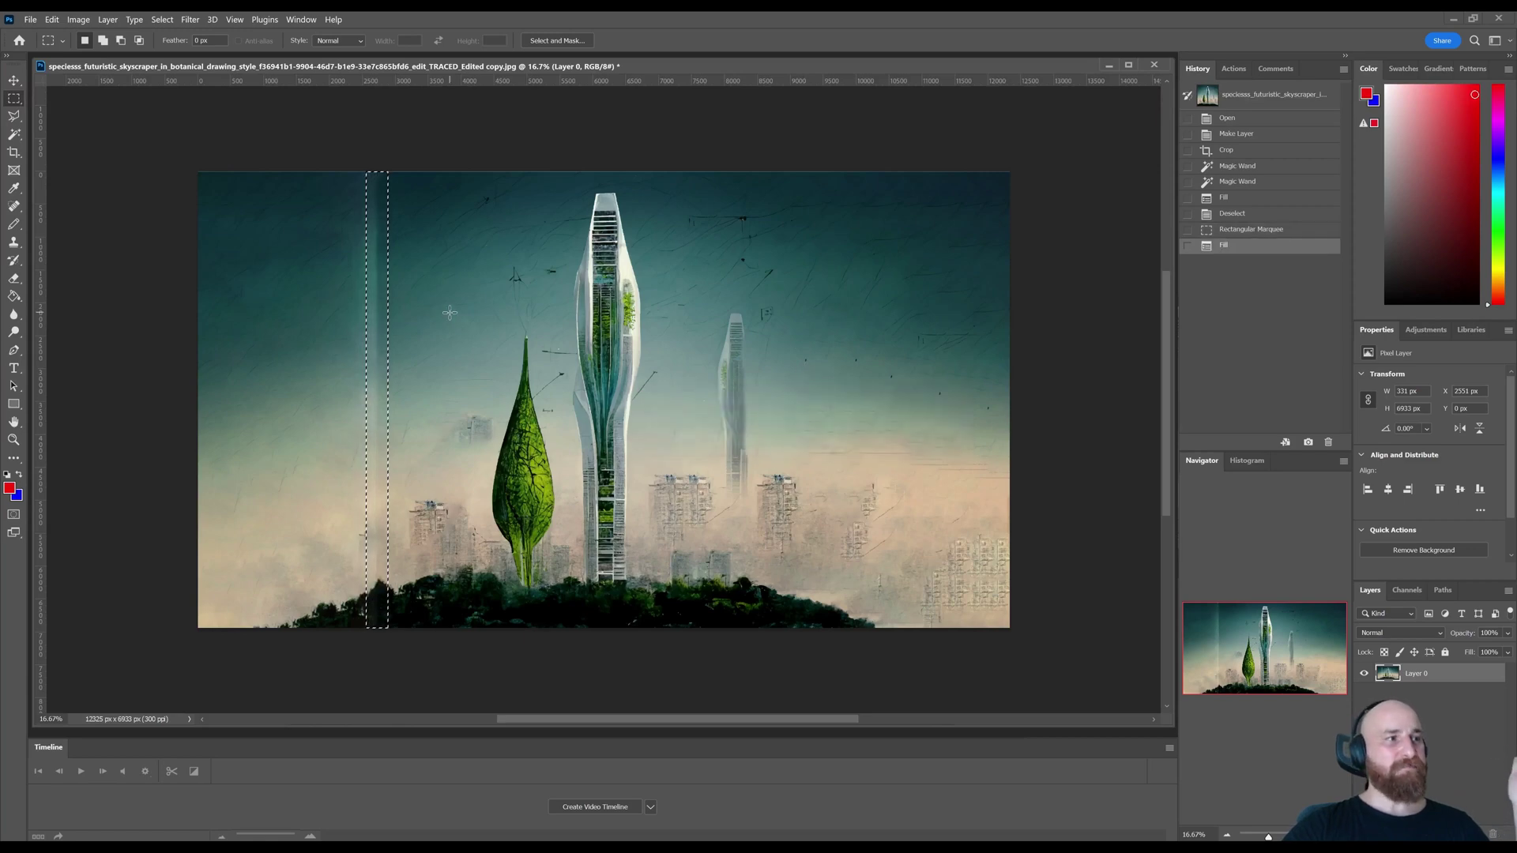
key("ctrl+d")
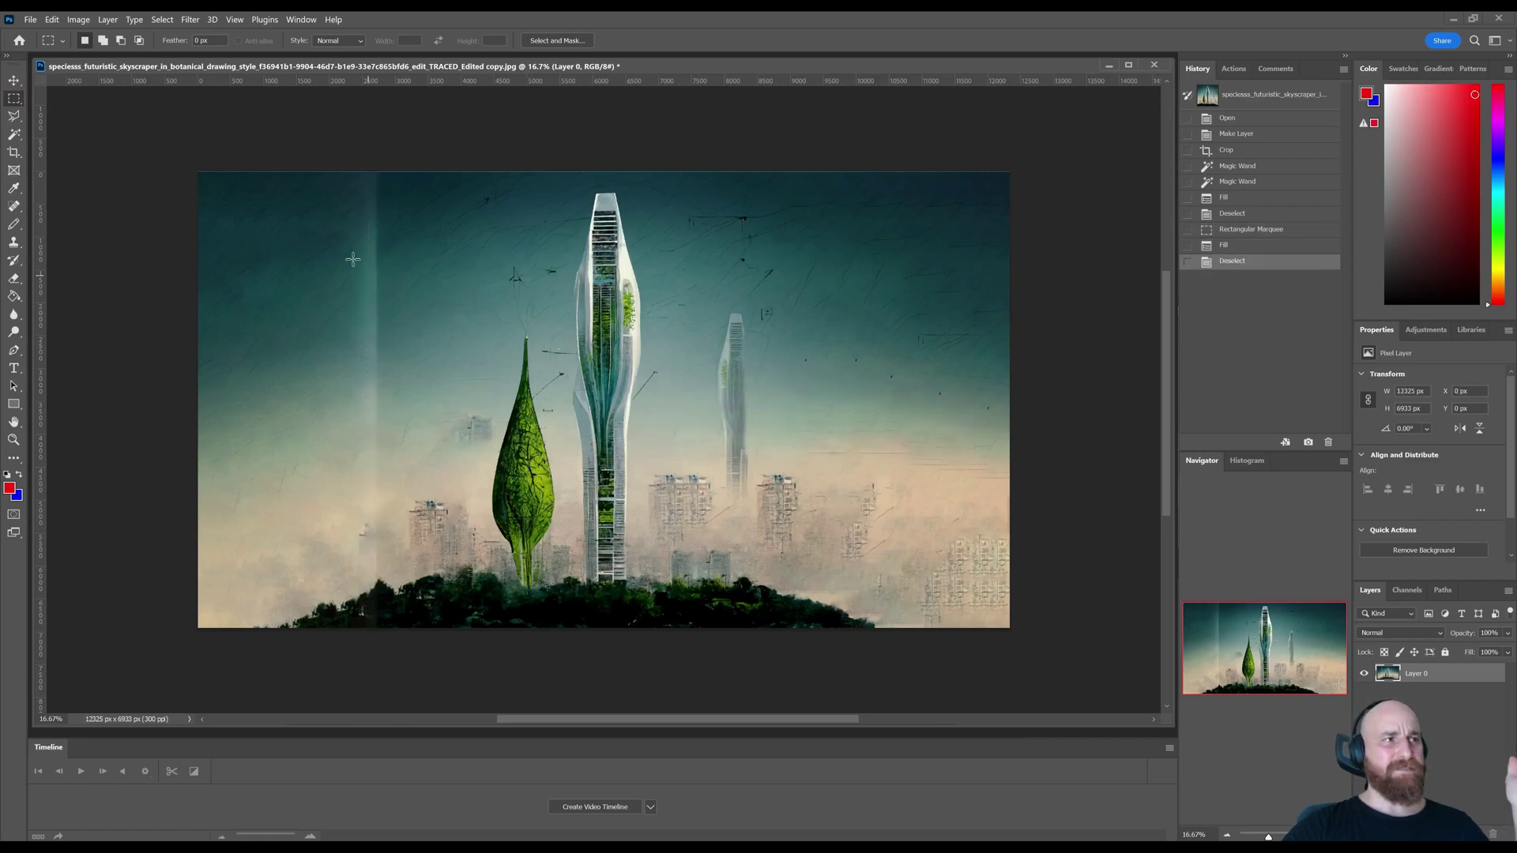
left_click(79, 19)
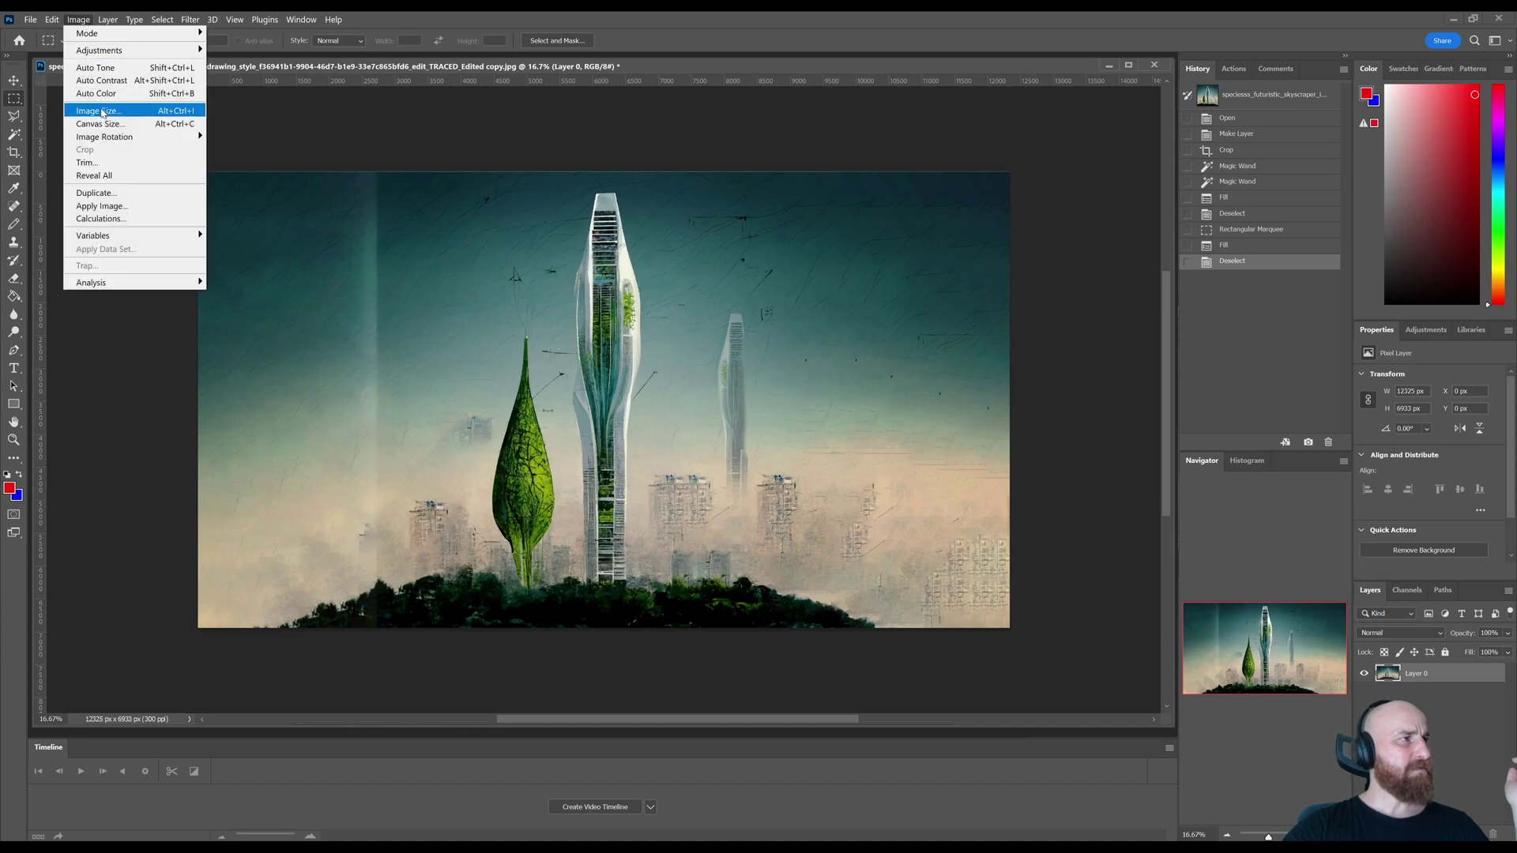
left_click(99, 111)
left_click_drag(1076, 244, 859, 266)
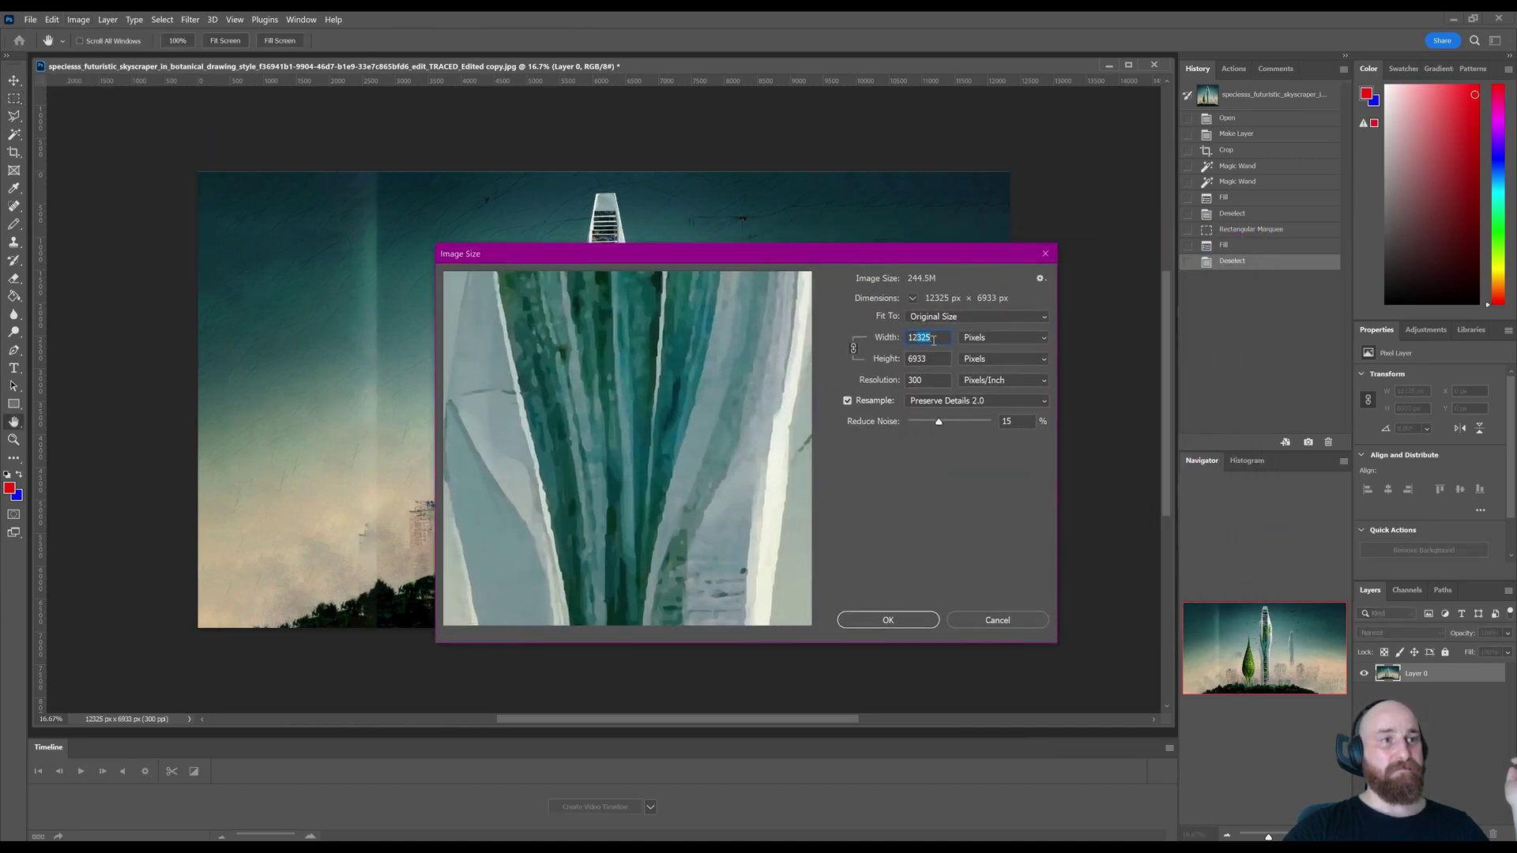
double_click(909, 359)
left_click(997, 620)
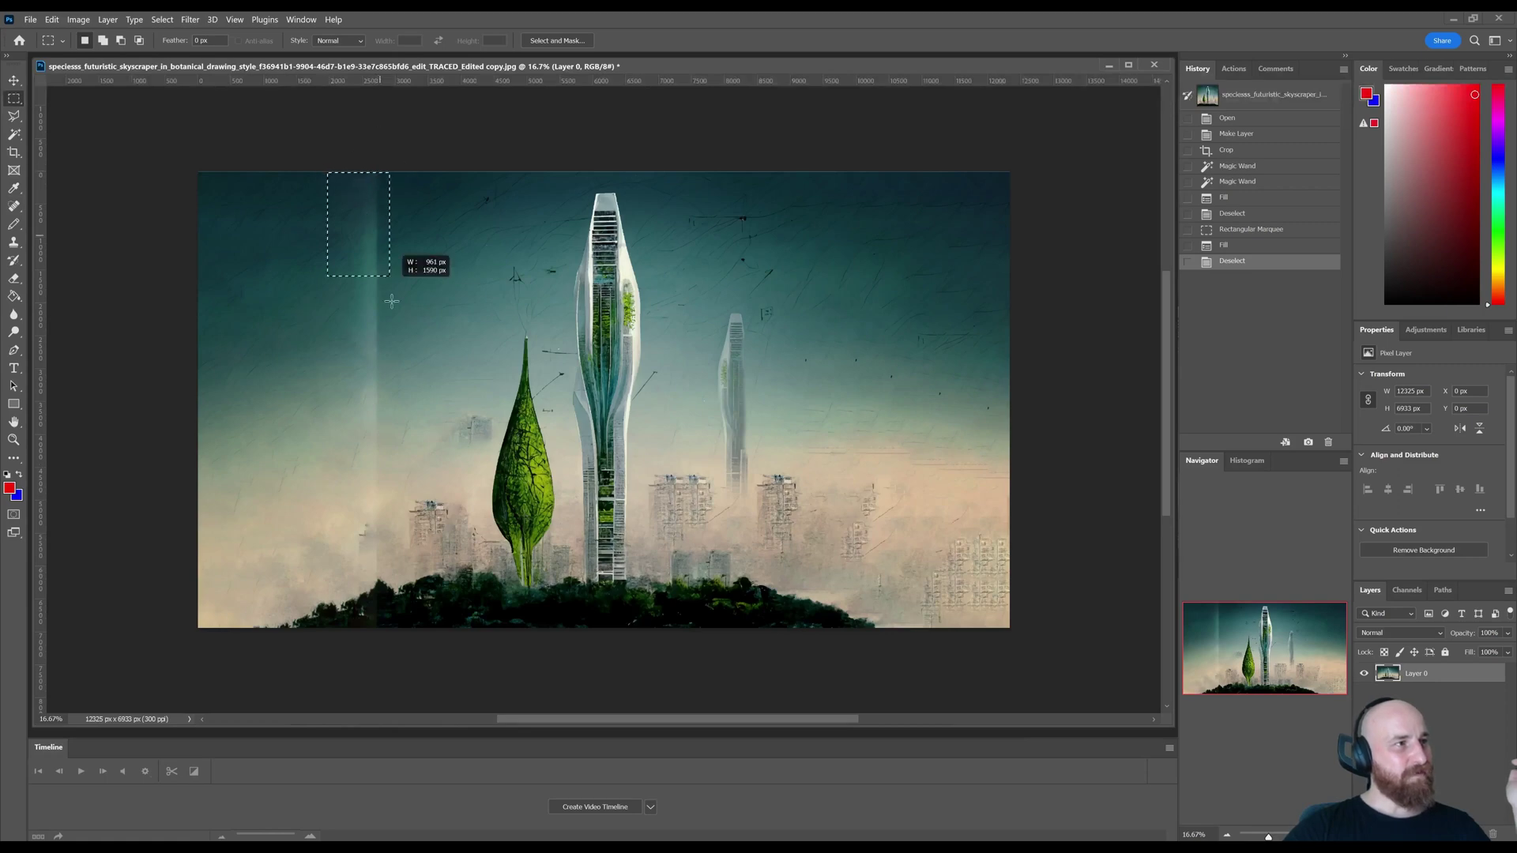
- Marquee the pale sky streak left of the leaf tower, Content-Aware fill it, and deselect
left_click_drag(393, 327, 412, 627)
right_click(395, 258)
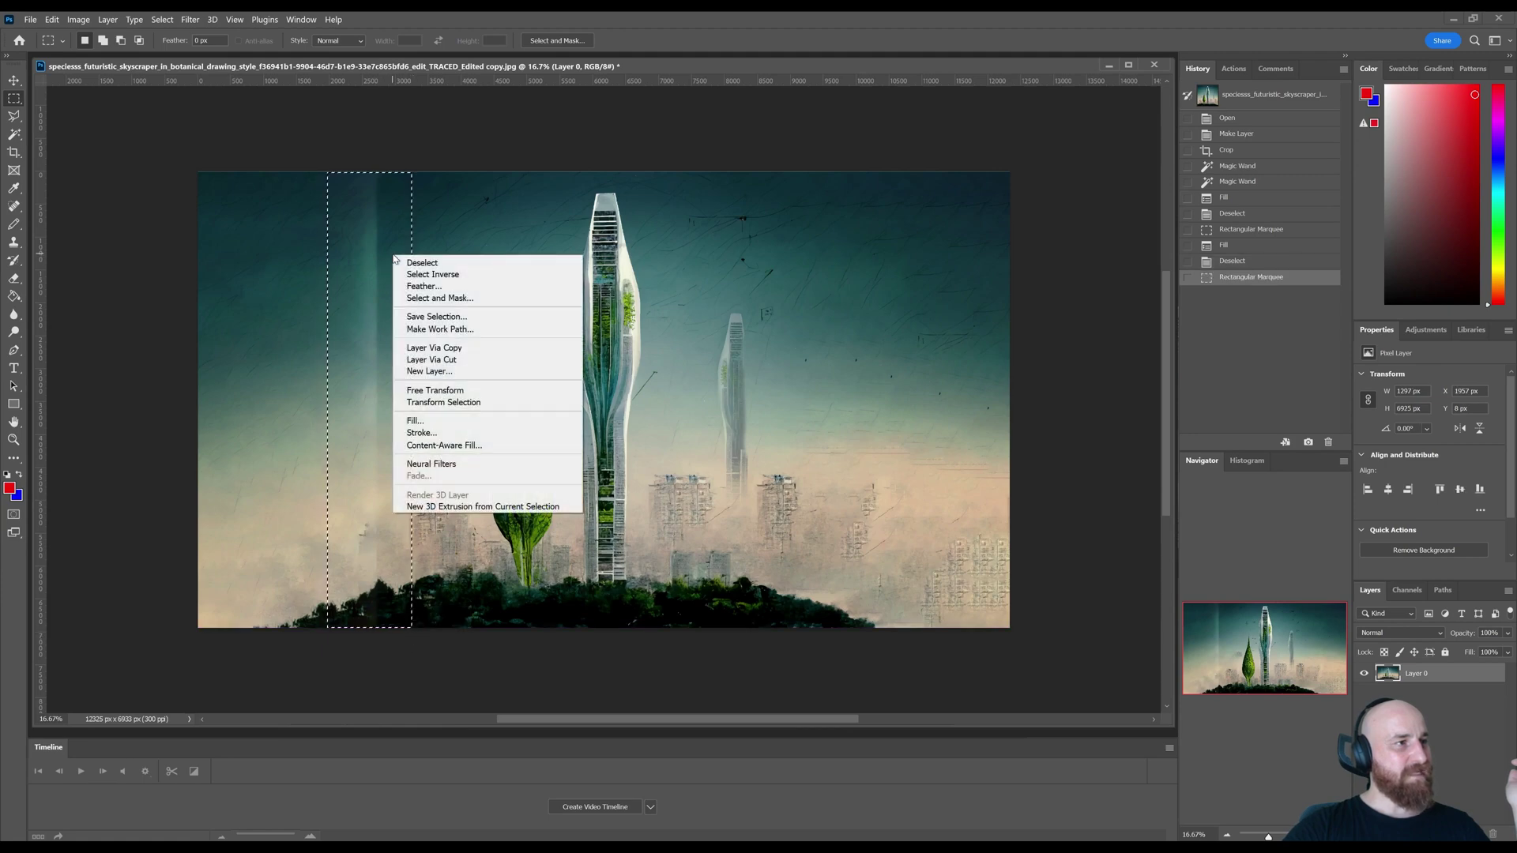
left_click(440, 421)
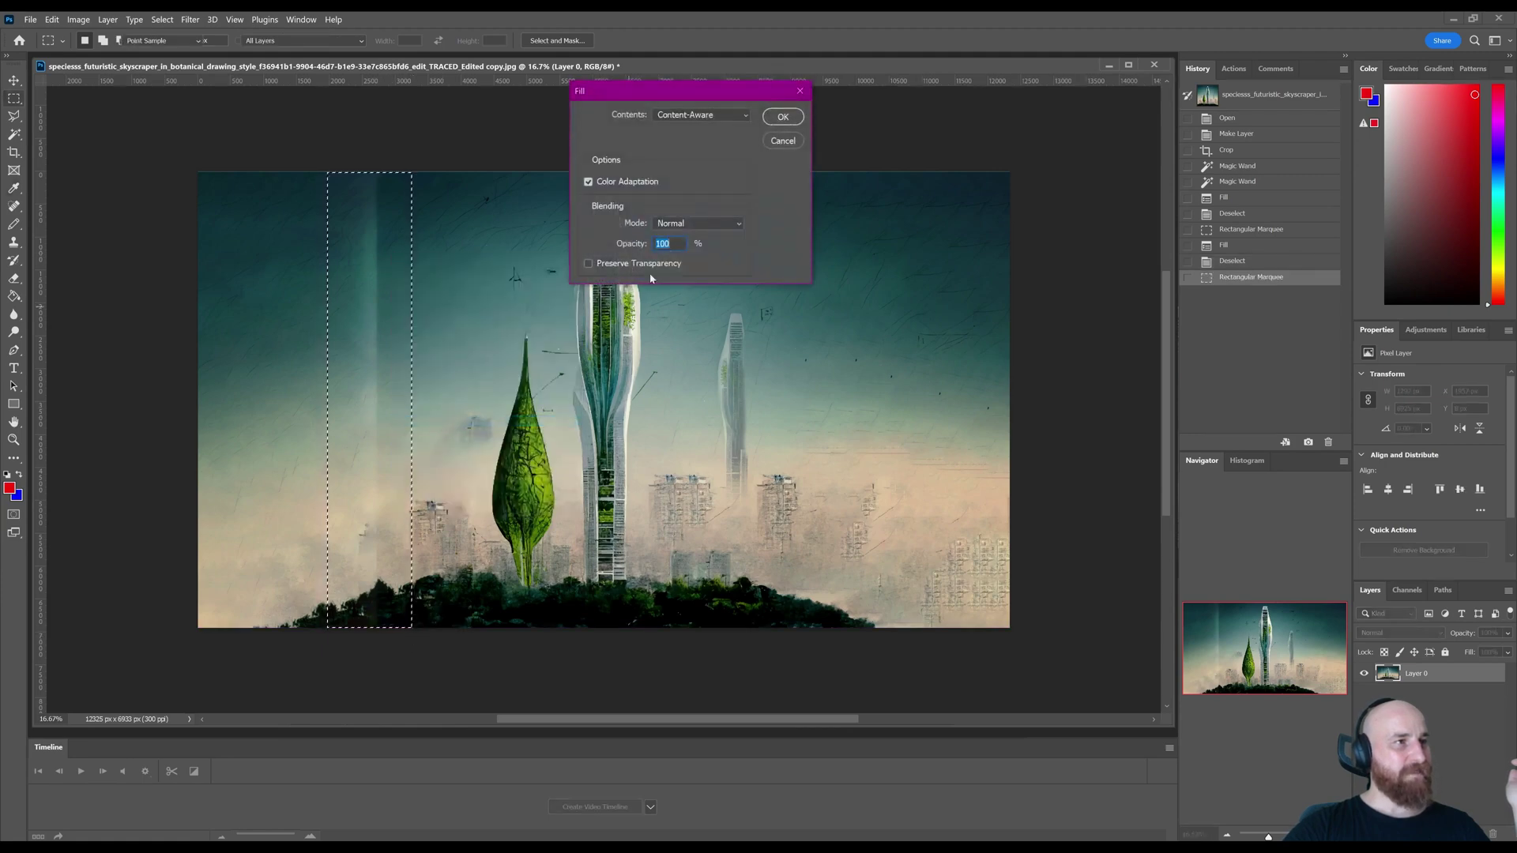
left_click(782, 116)
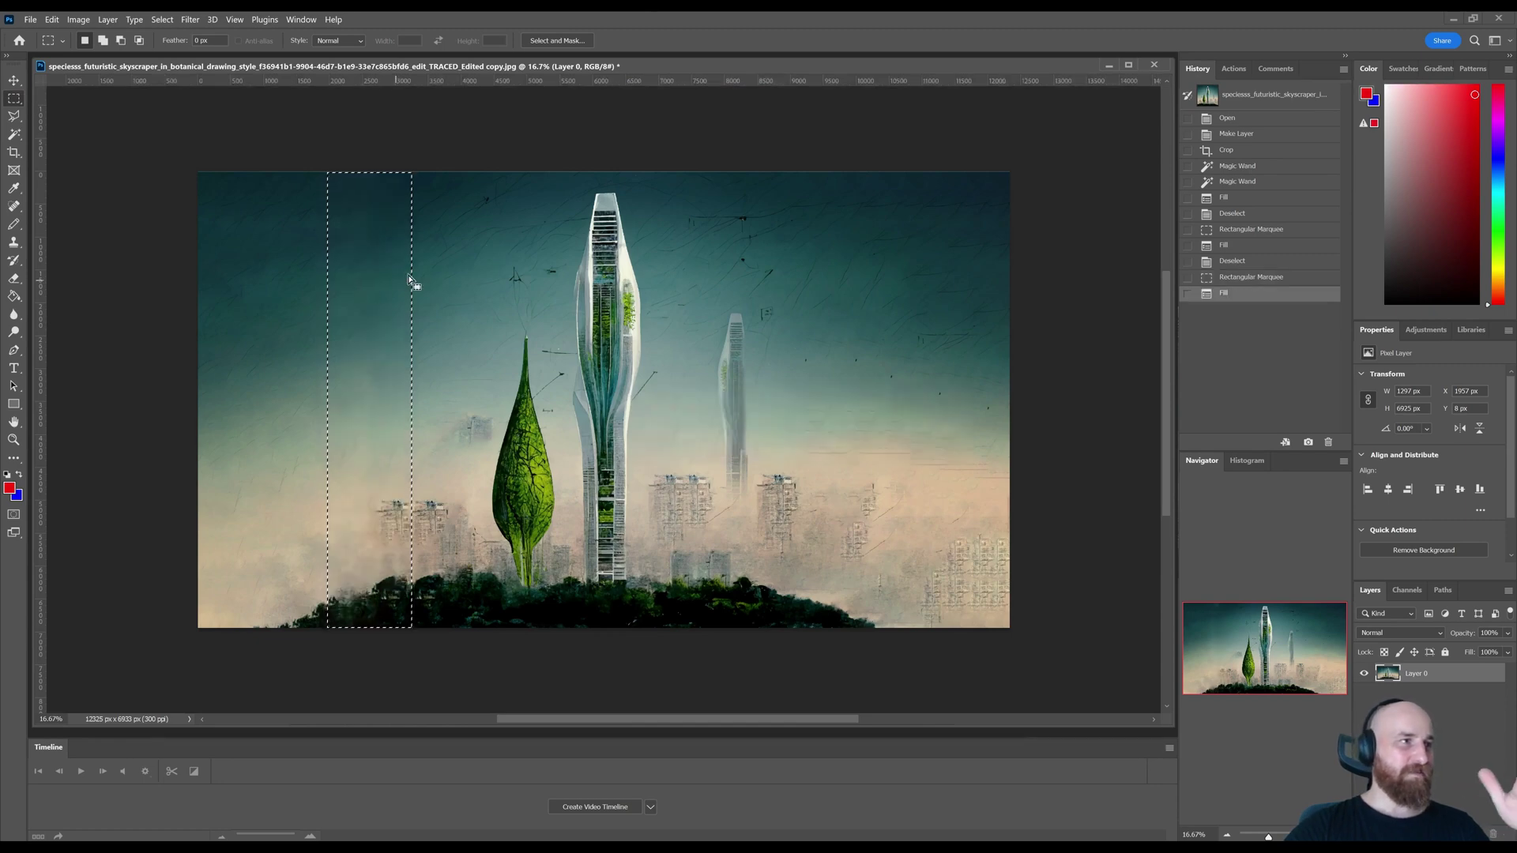
key("ctrl+d")
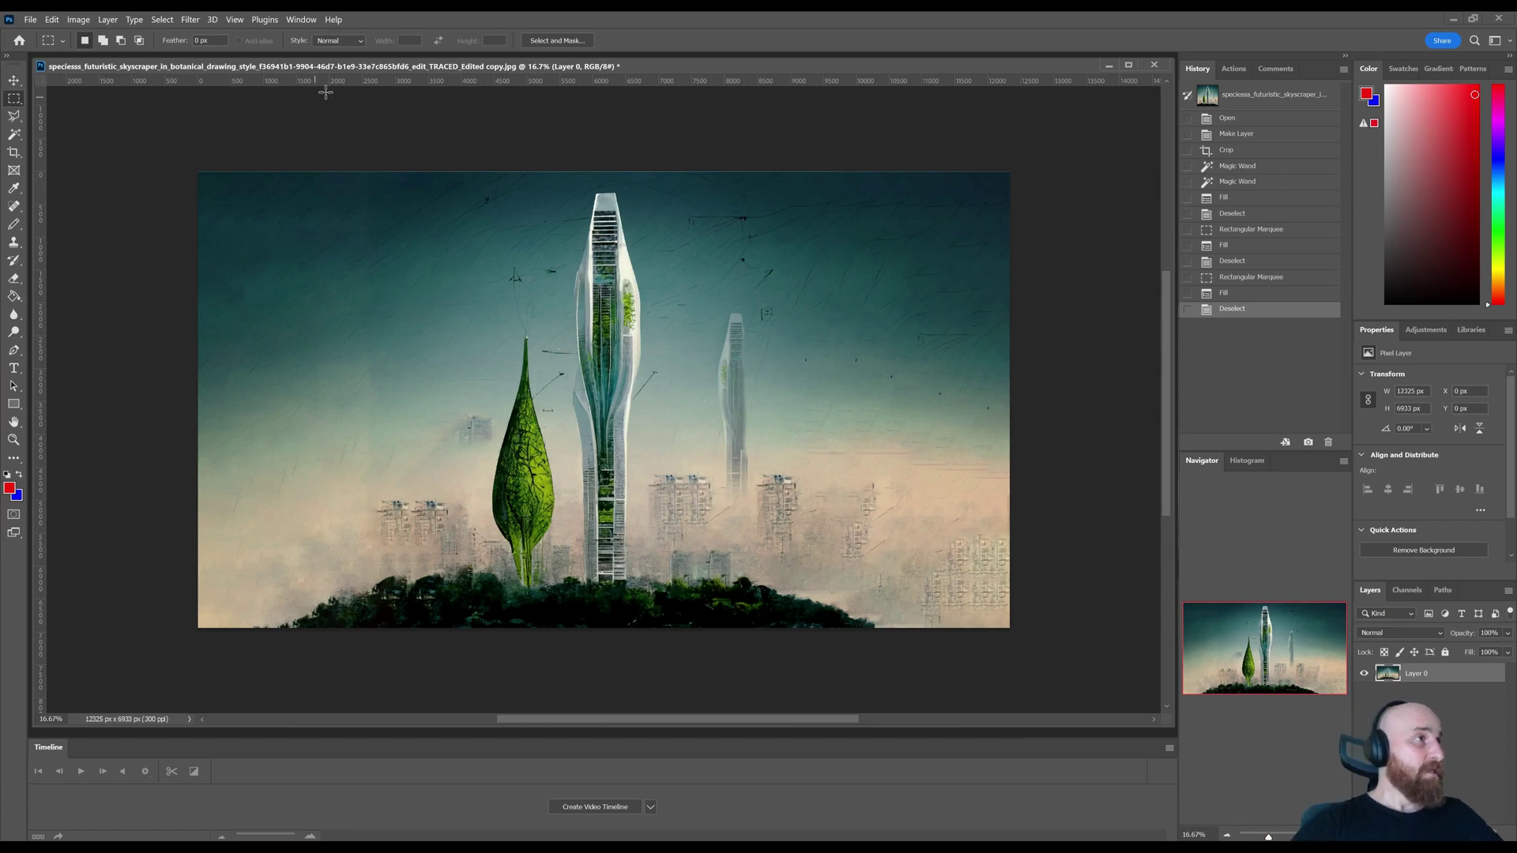
- Resize the image to 2400 × 1350 px using Preserve Details 2.0 resampling
left_click(78, 18)
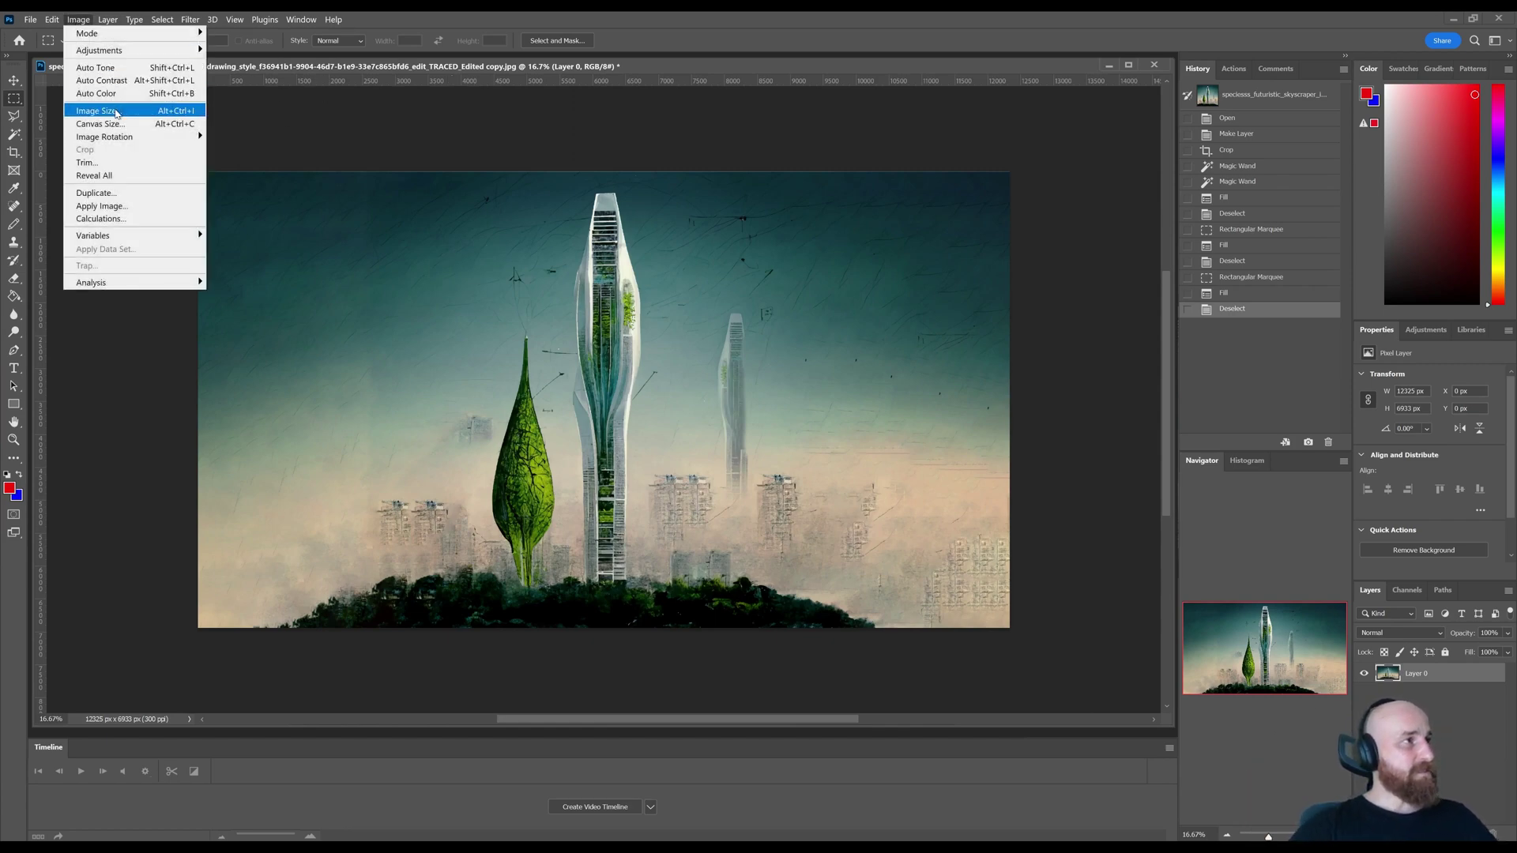
left_click(115, 112)
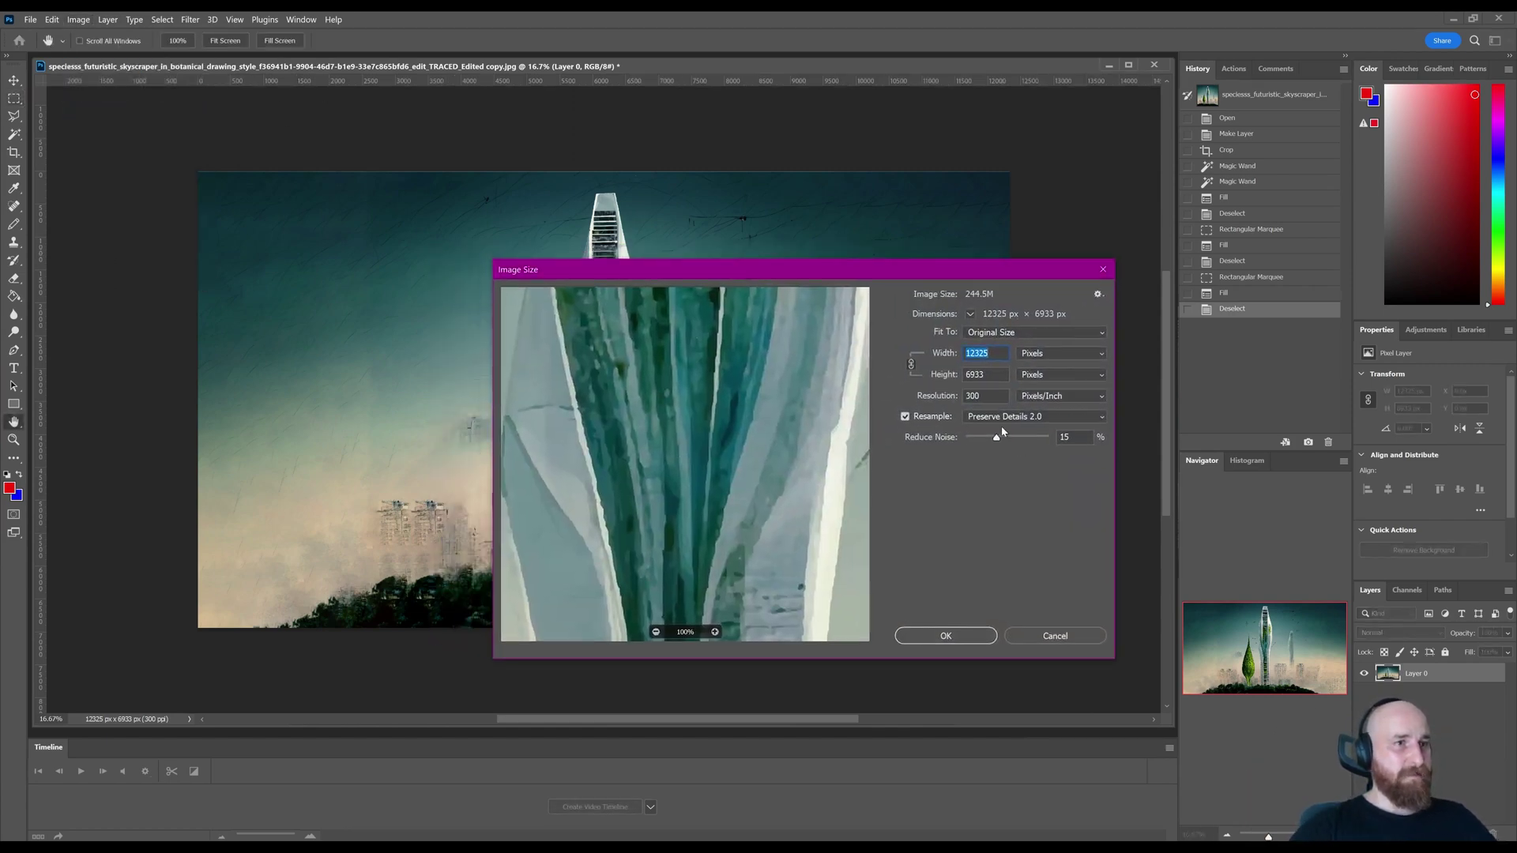
left_click(997, 416)
left_click(997, 416)
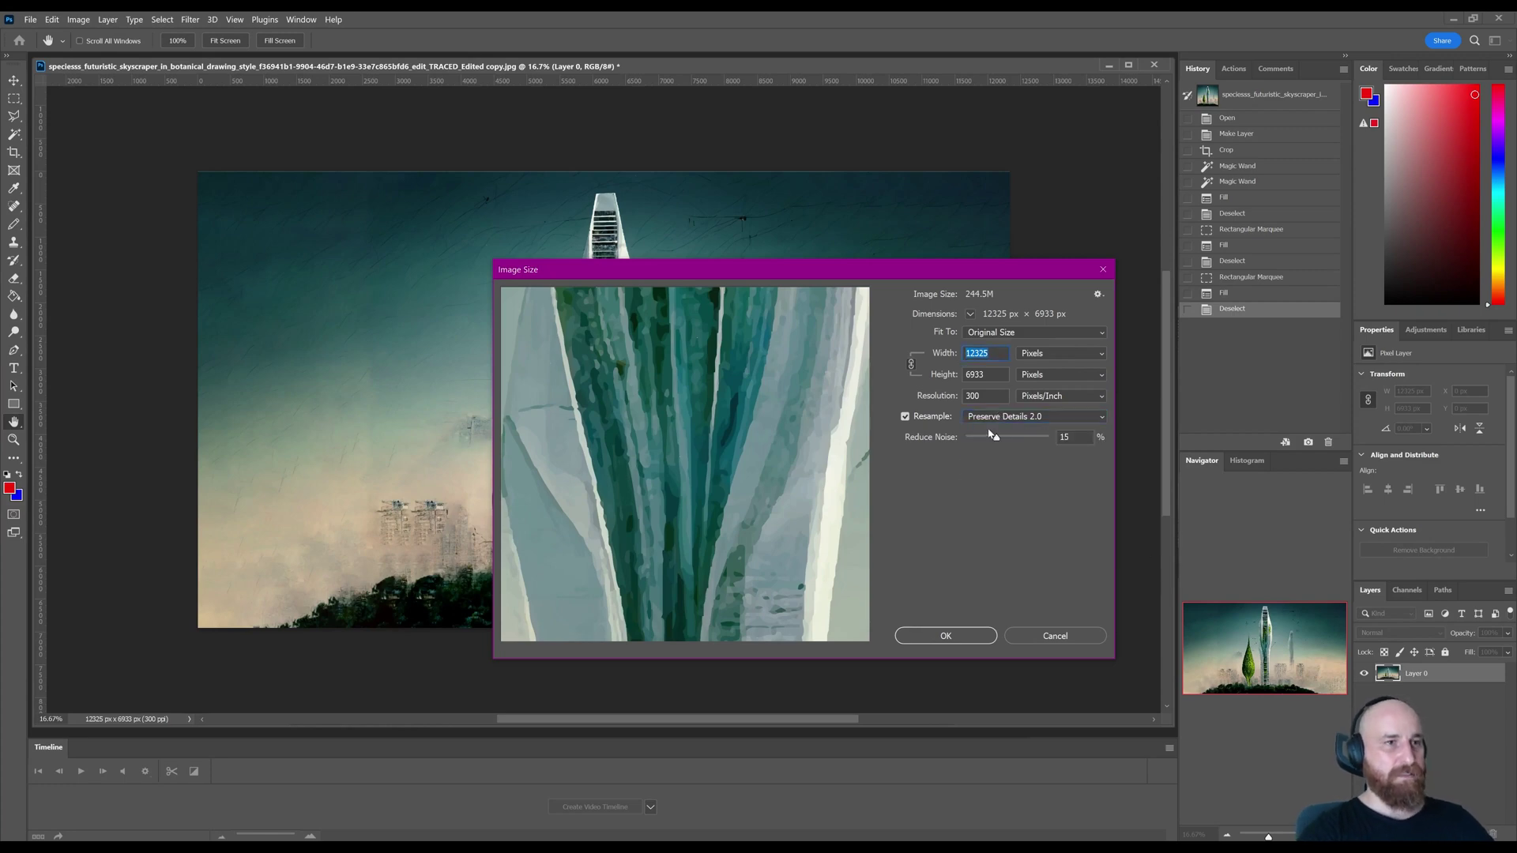
type("4000")
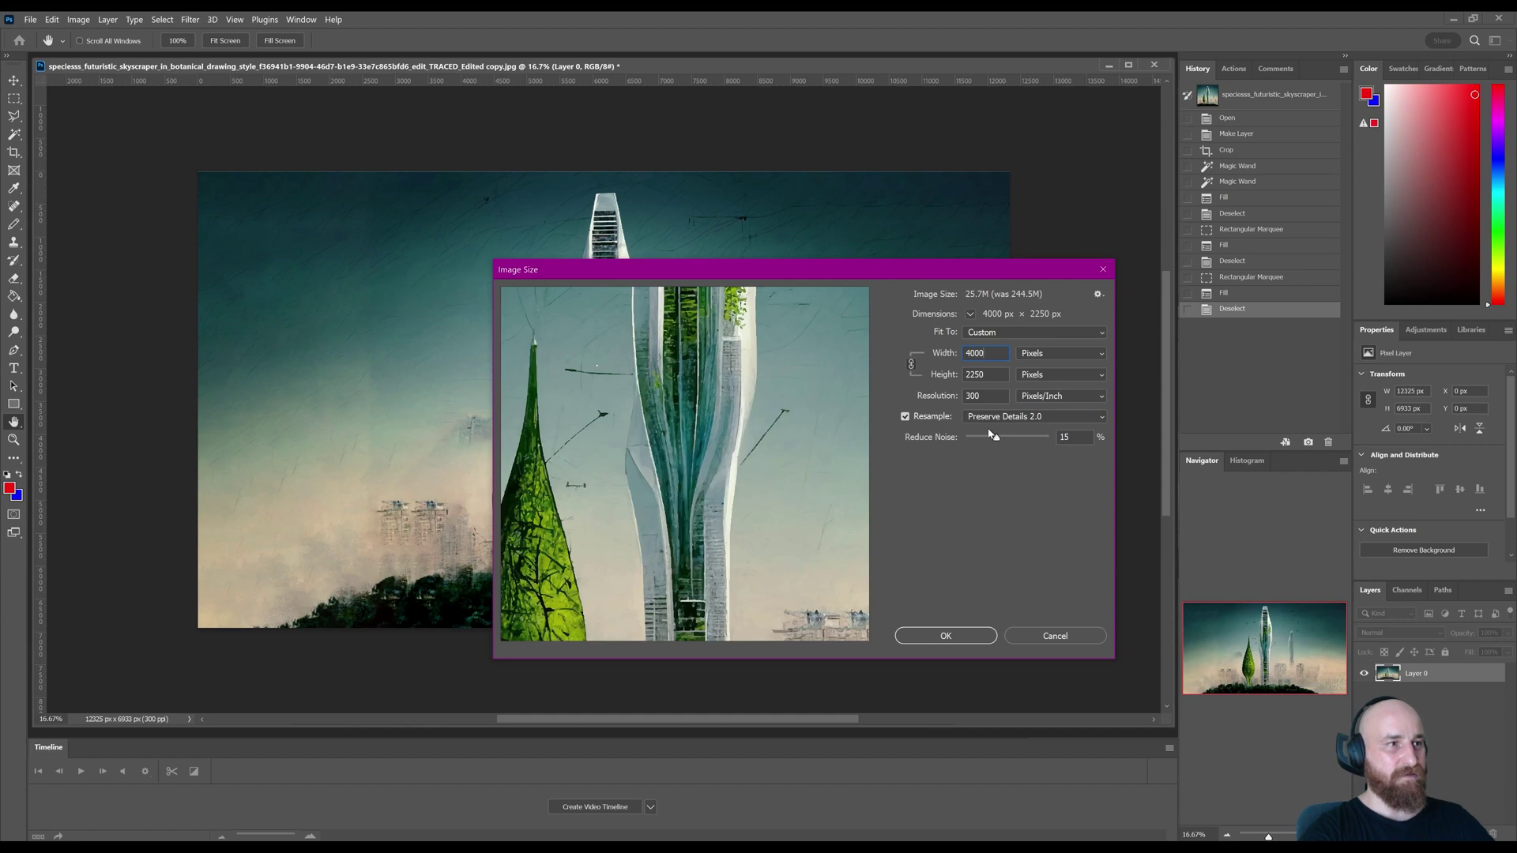
key("BackSpace")
key("BackSpace")
key("BackSpace")
key("BackSpace")
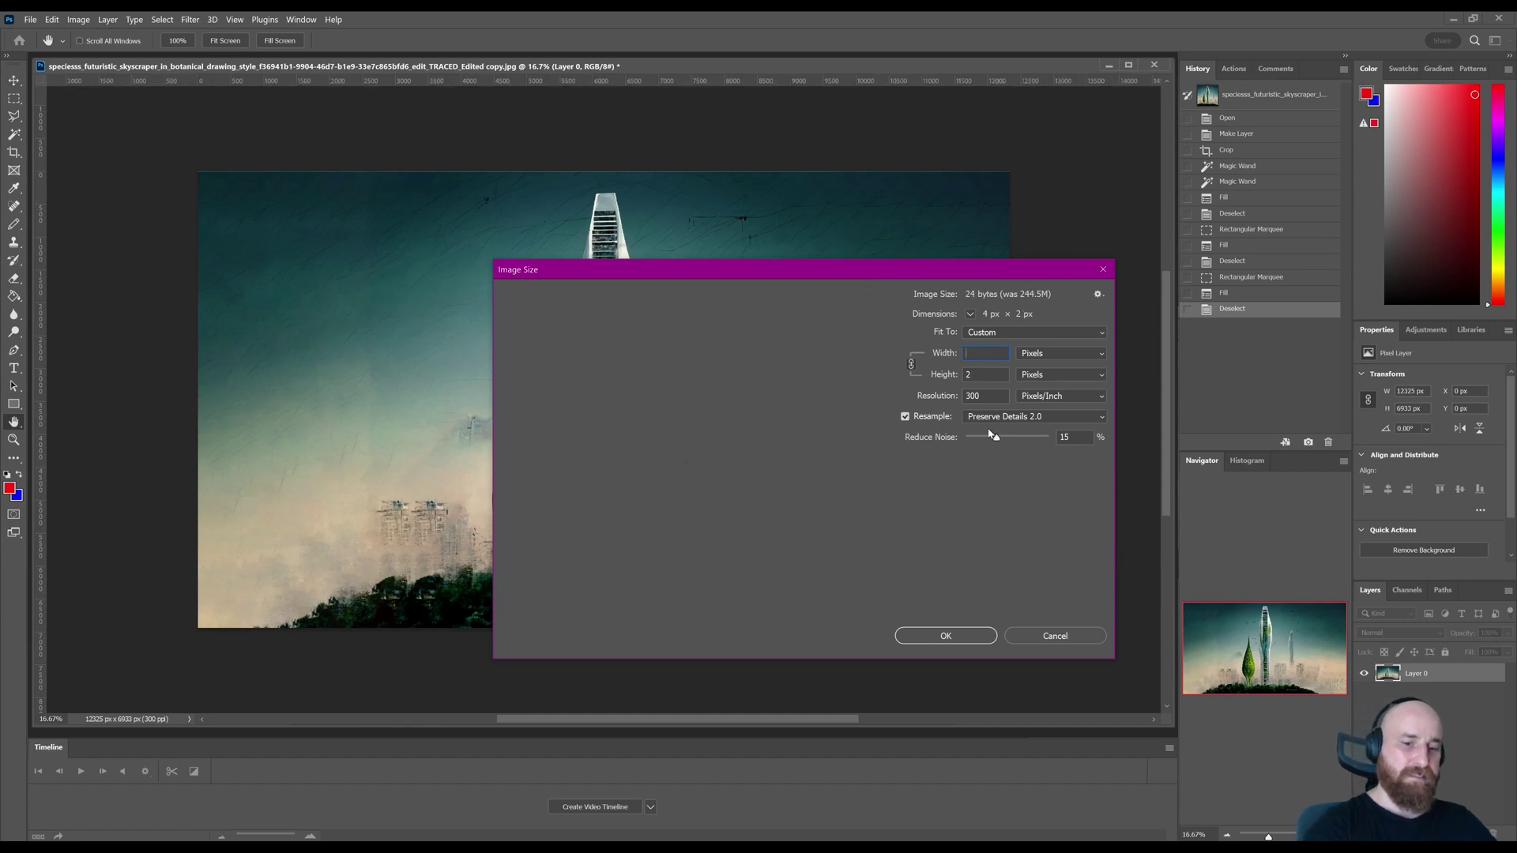
type("2400")
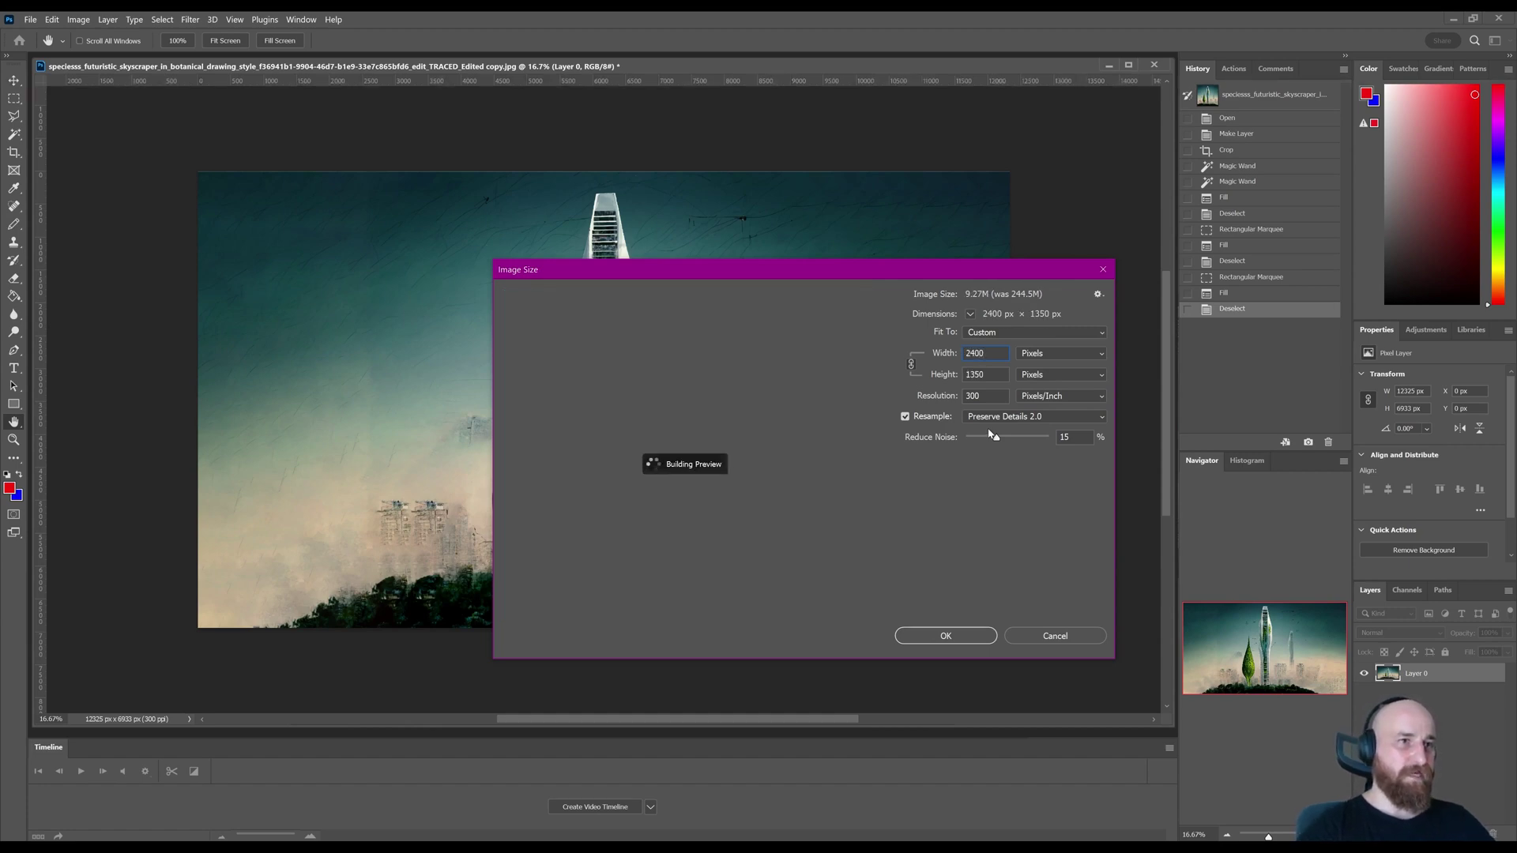
key("Return")
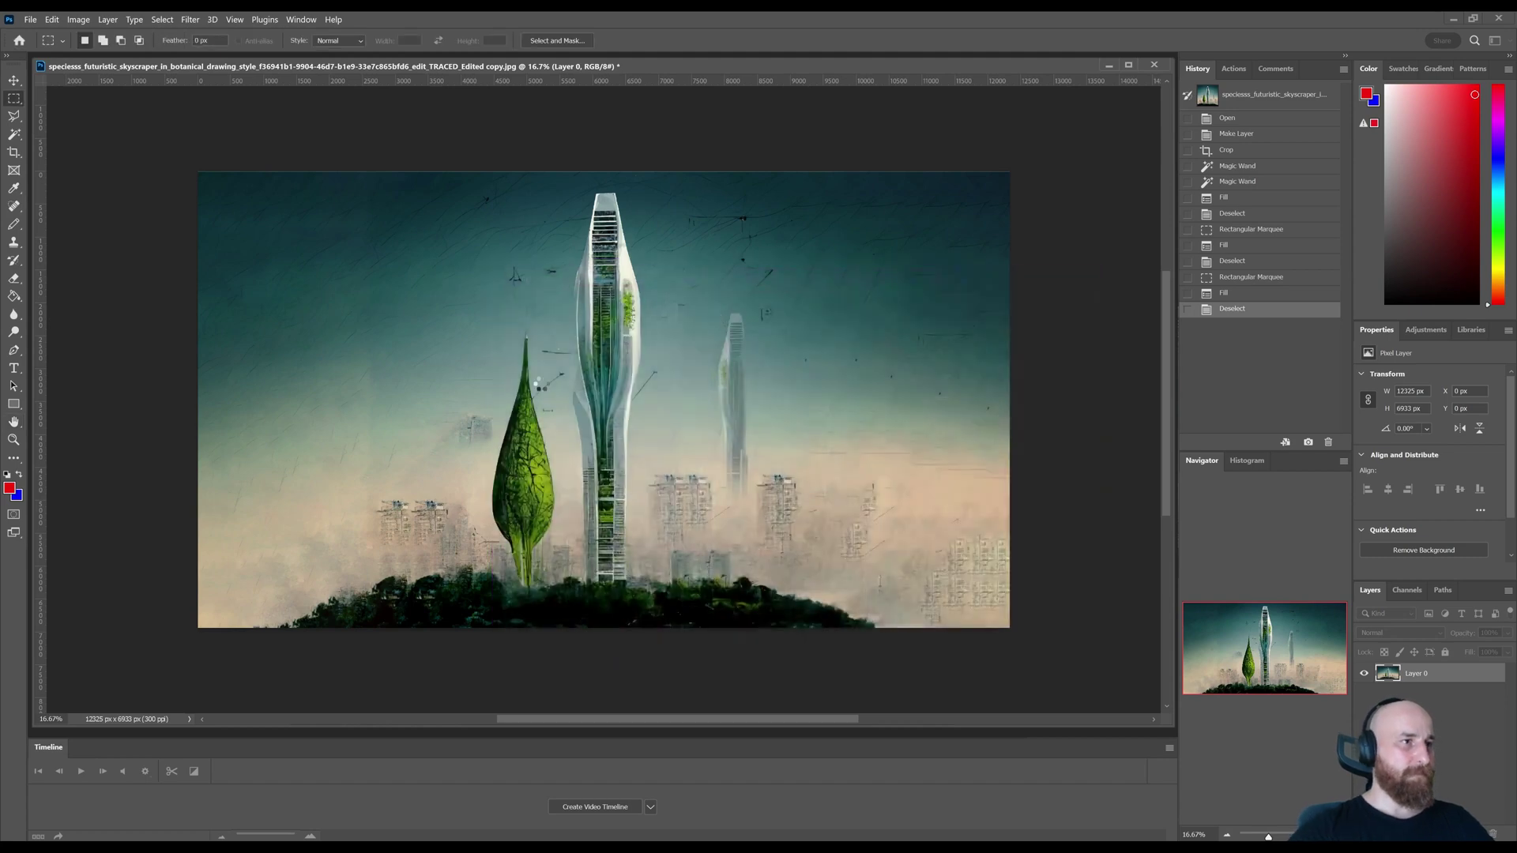
- Launch Filter > Neural Filters and arrange the 100% document view beside the filters panel
key("ctrl+0")
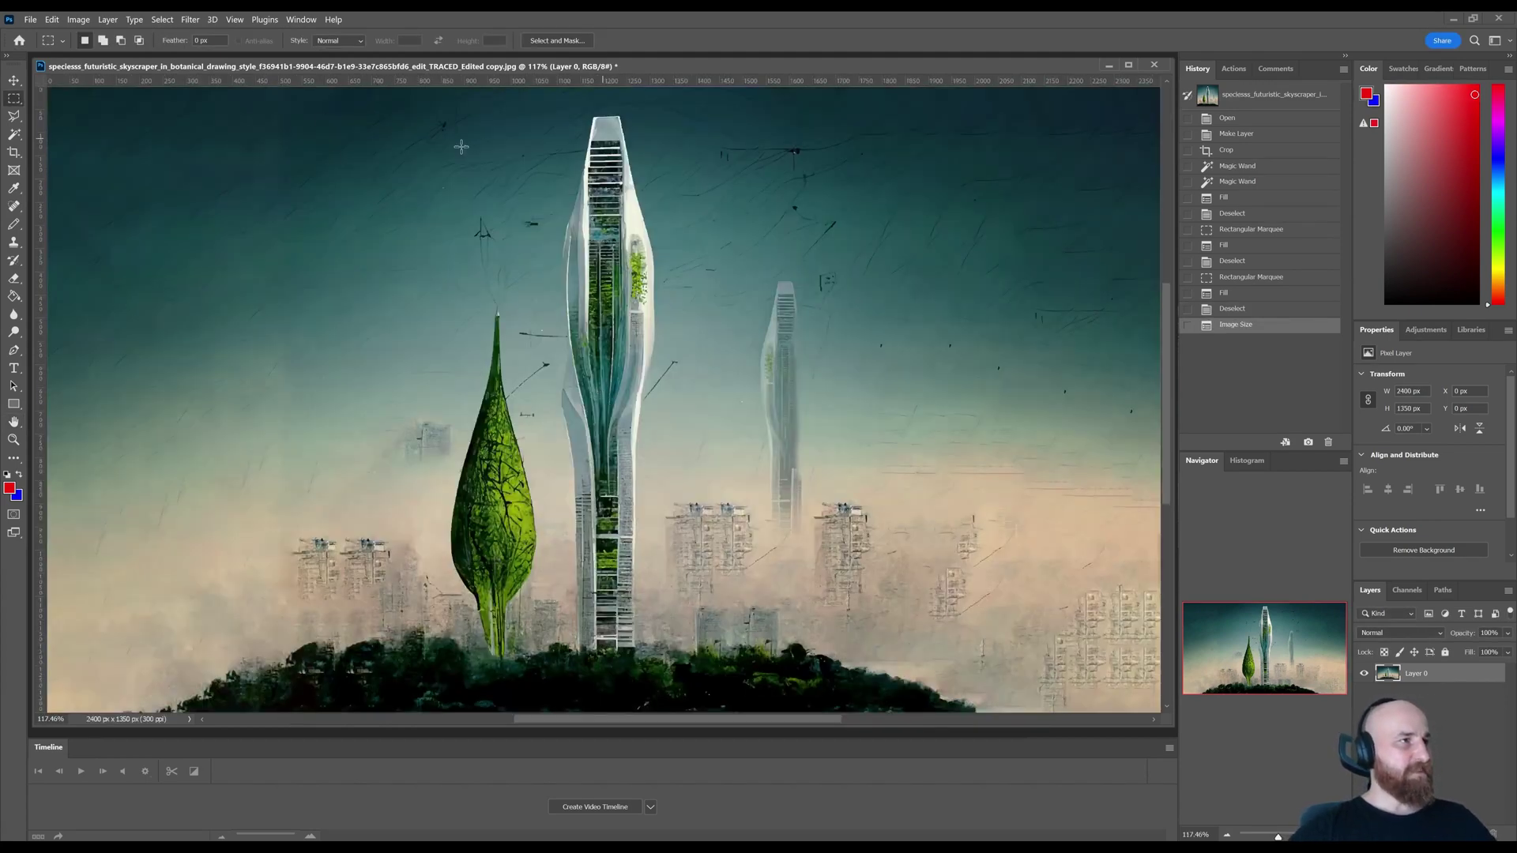
left_click(191, 20)
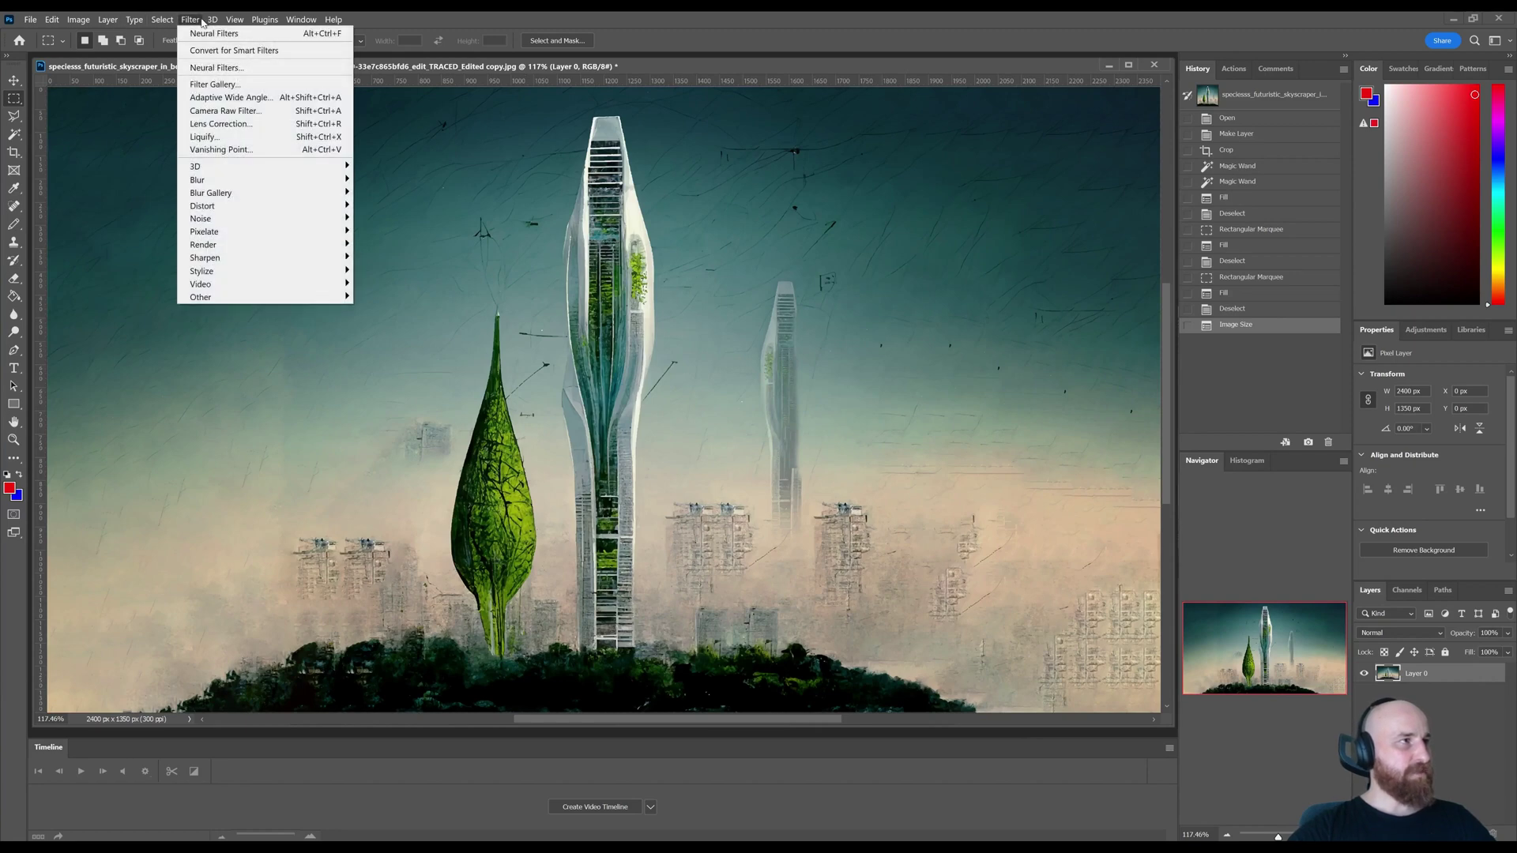
left_click(247, 69)
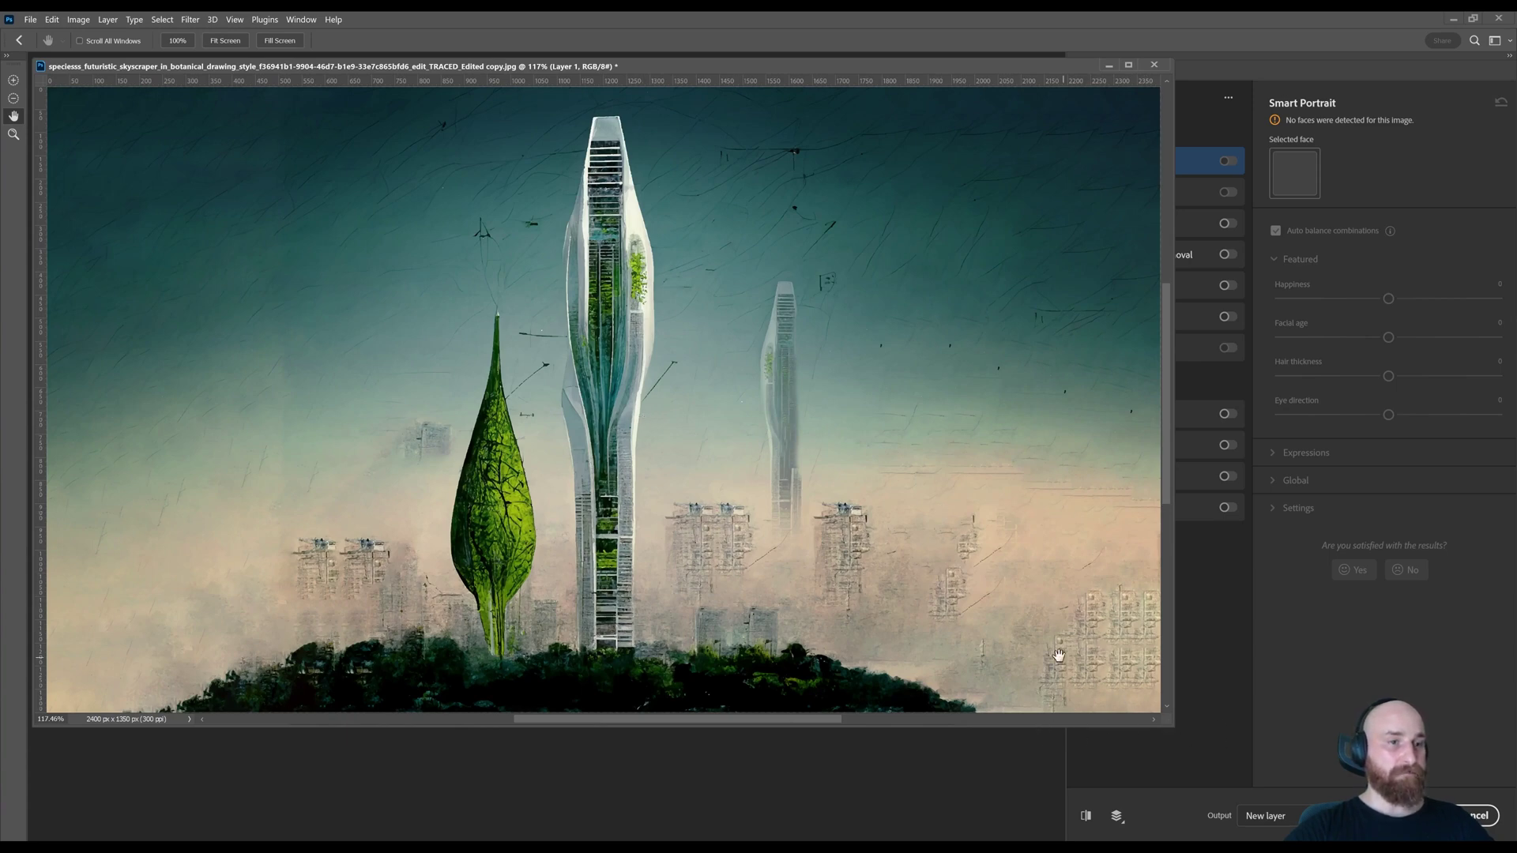
left_click_drag(943, 58, 924, 84)
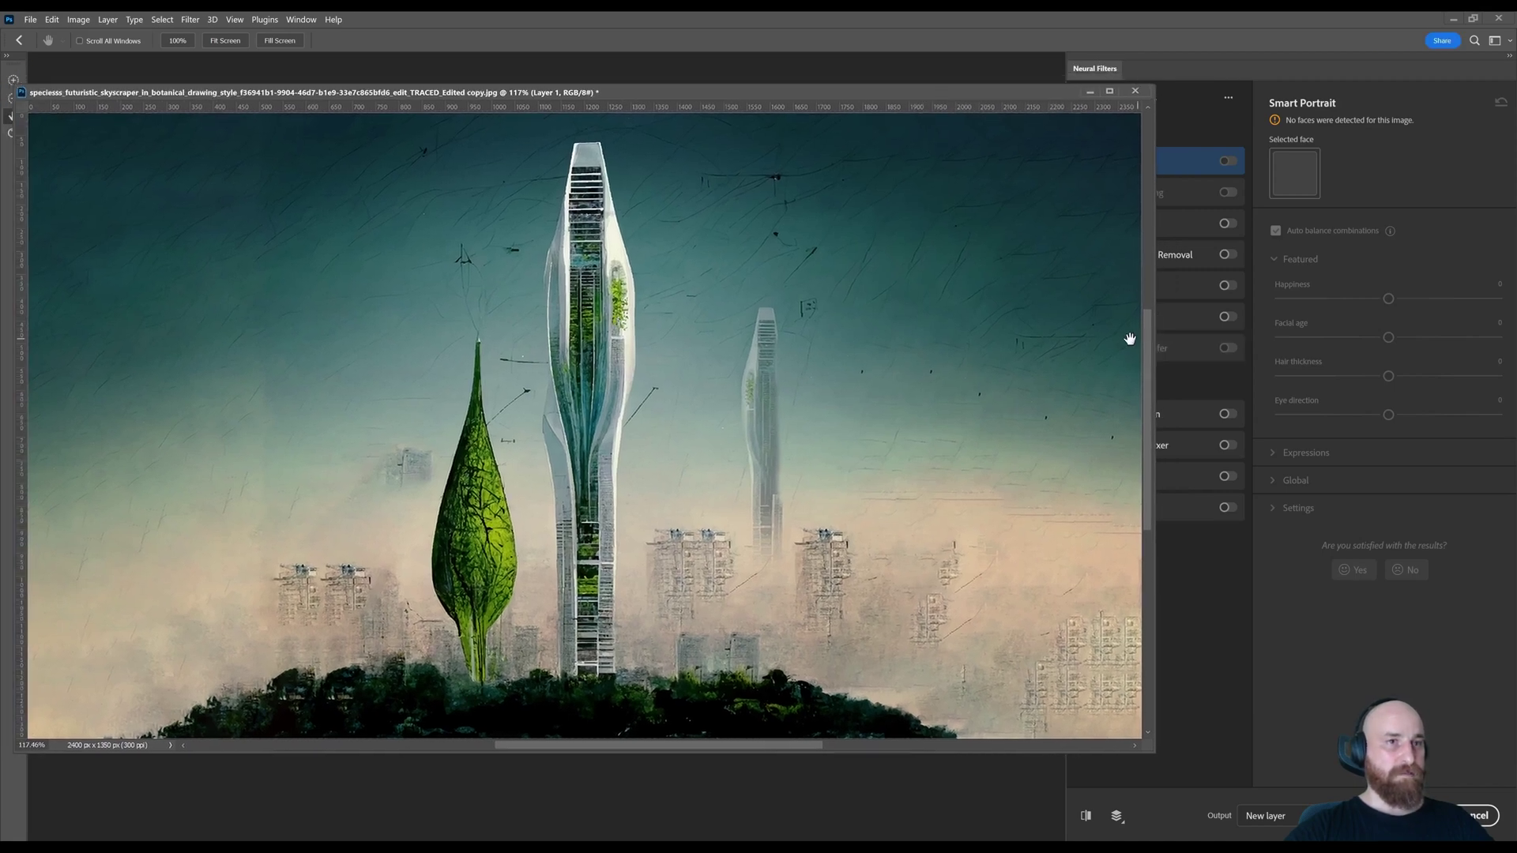
key("ctrl+1")
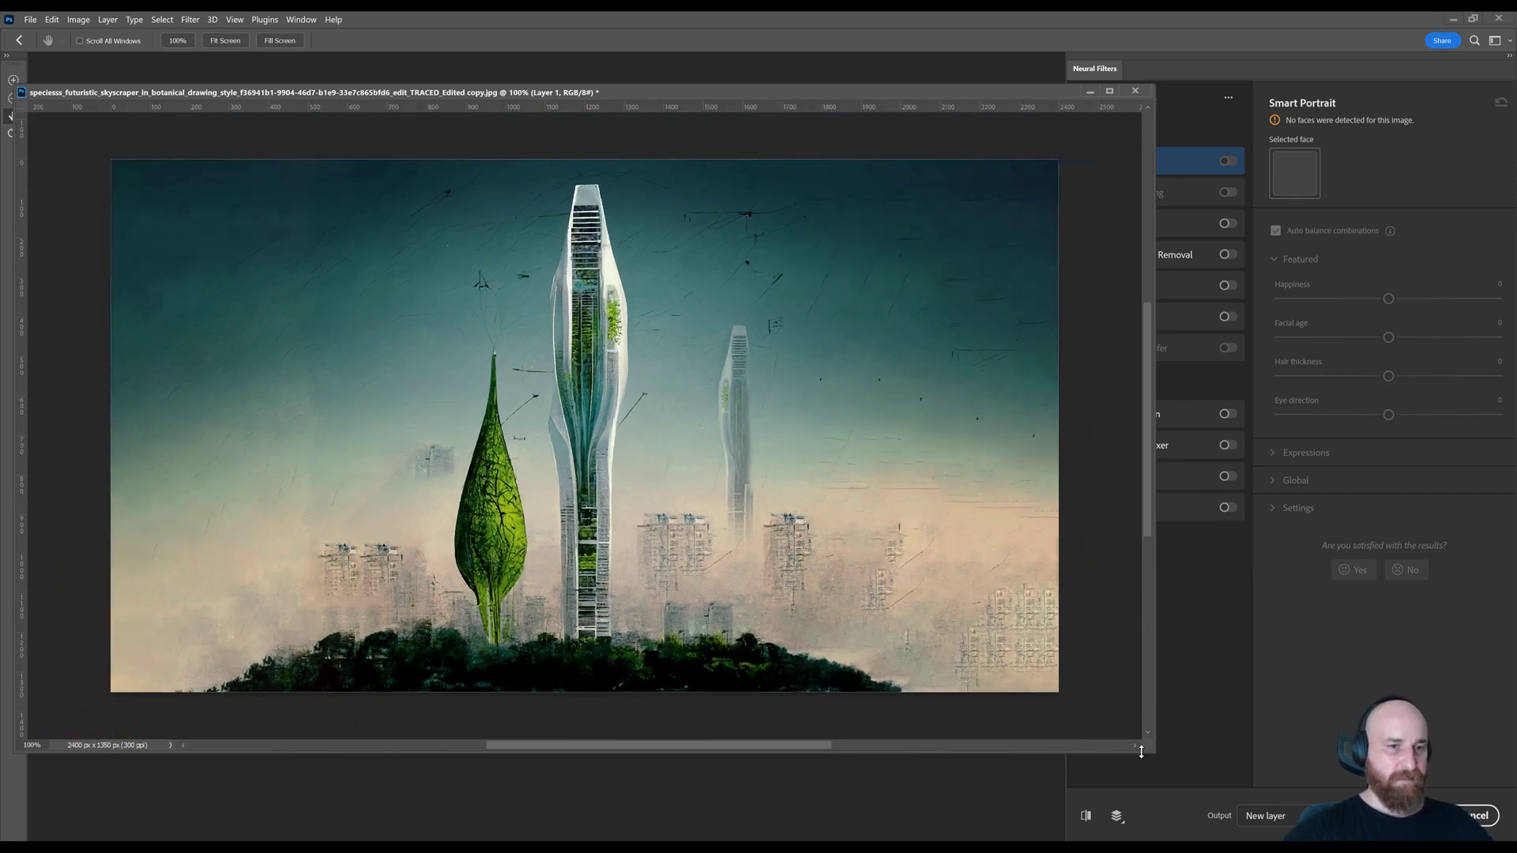
left_click_drag(333, 97, 238, 111)
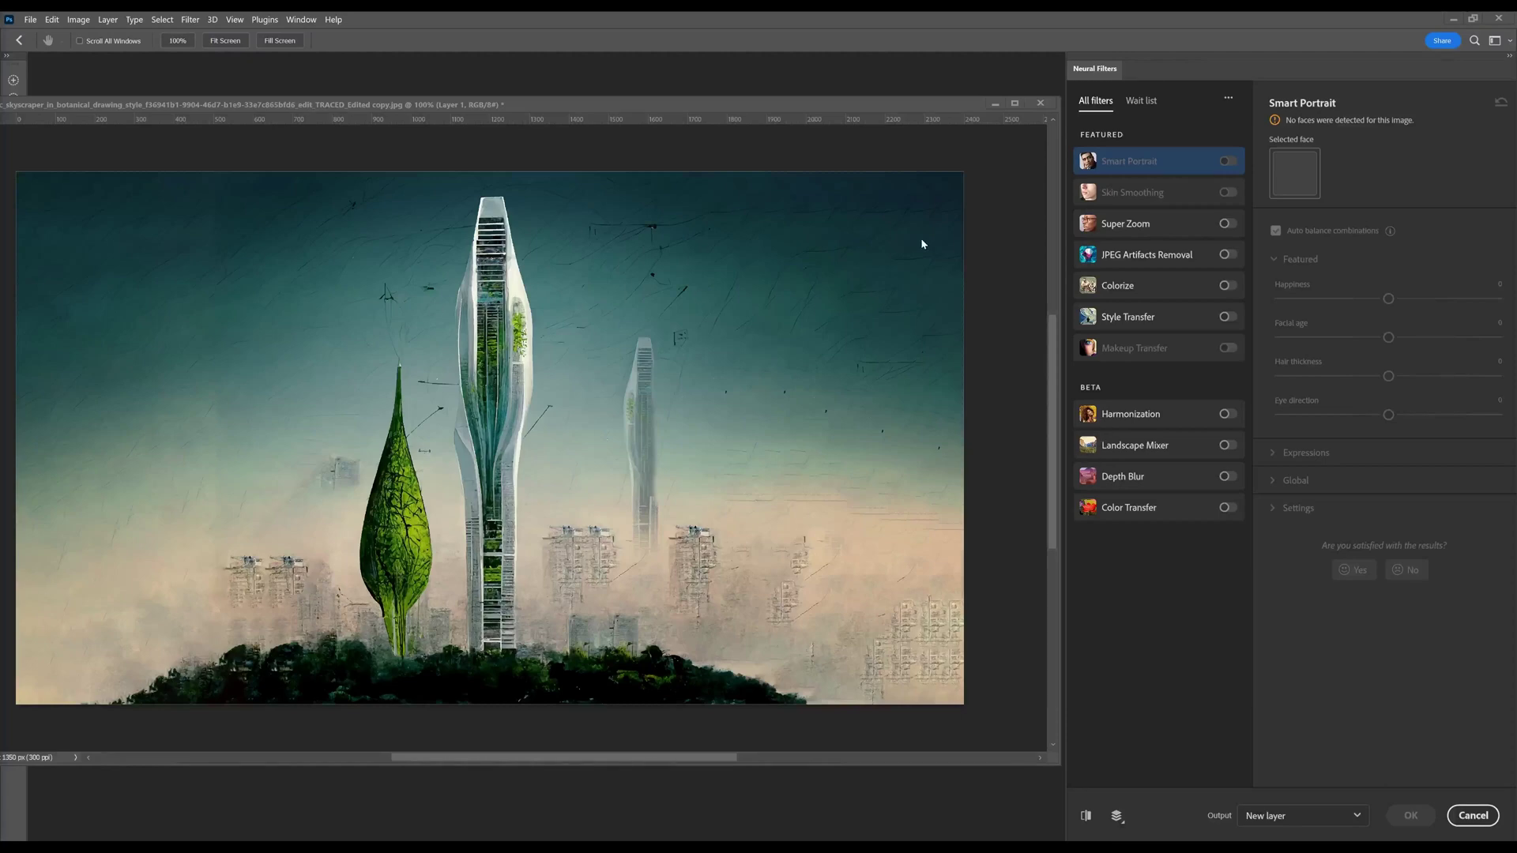
- Look over the featured and beta filters listed in the Neural Filters panel
left_click(191, 19)
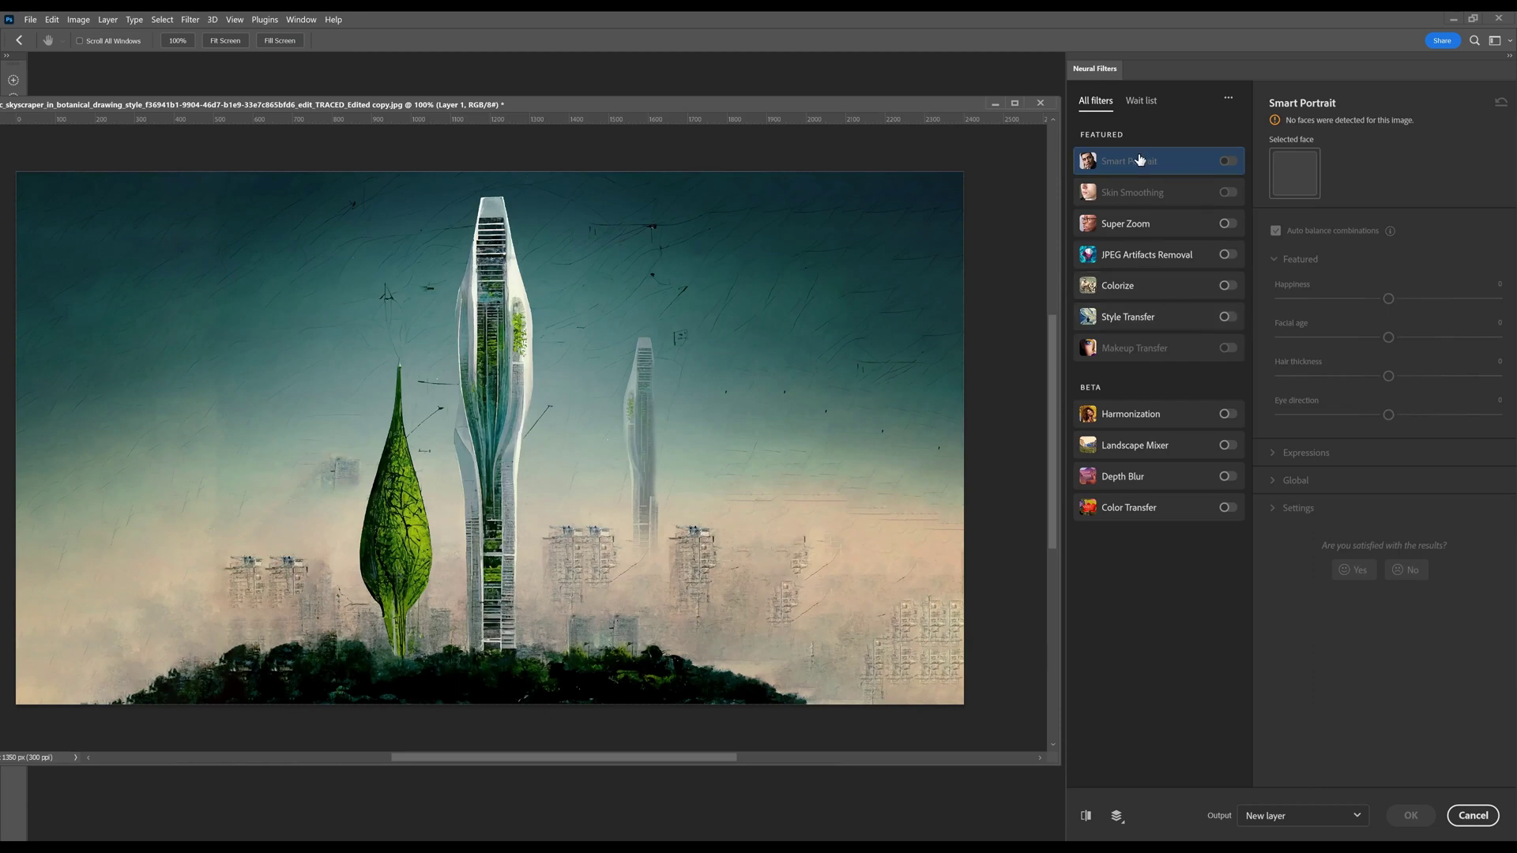
mouse_move(1139, 161)
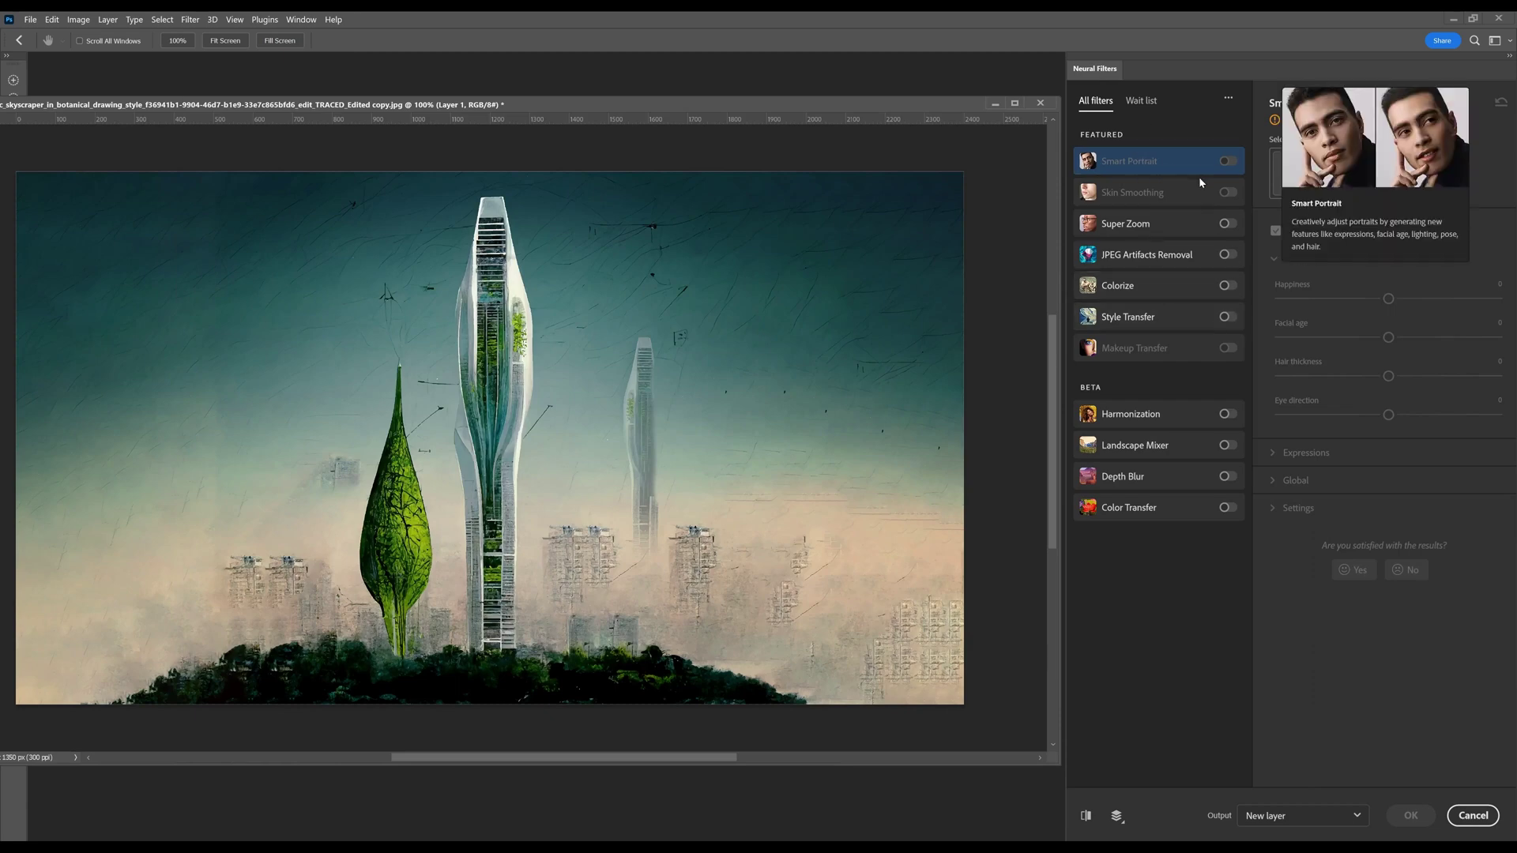
mouse_move(1159, 344)
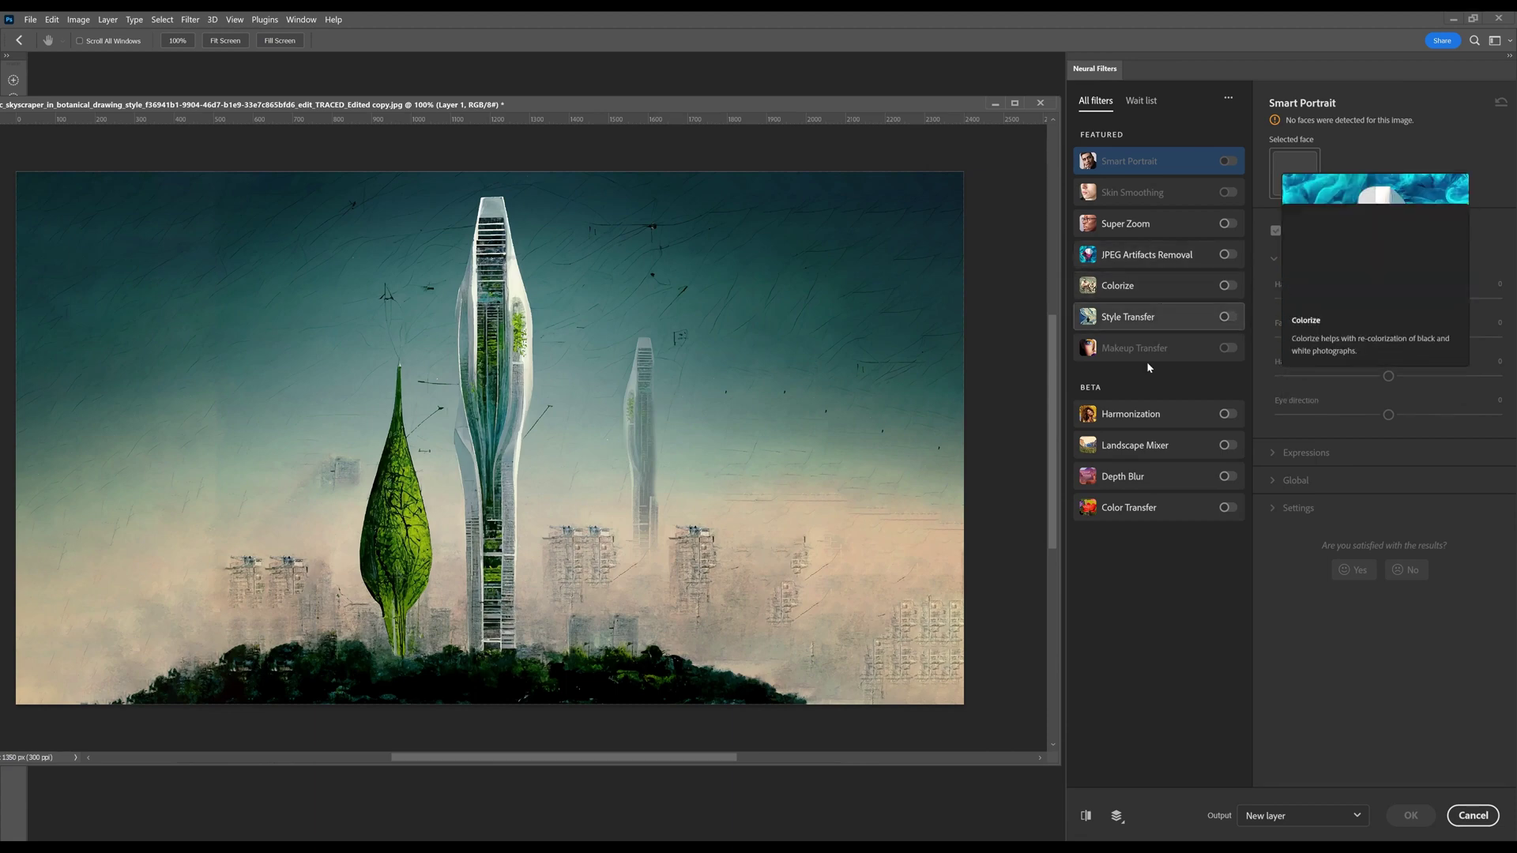
mouse_move(1137, 427)
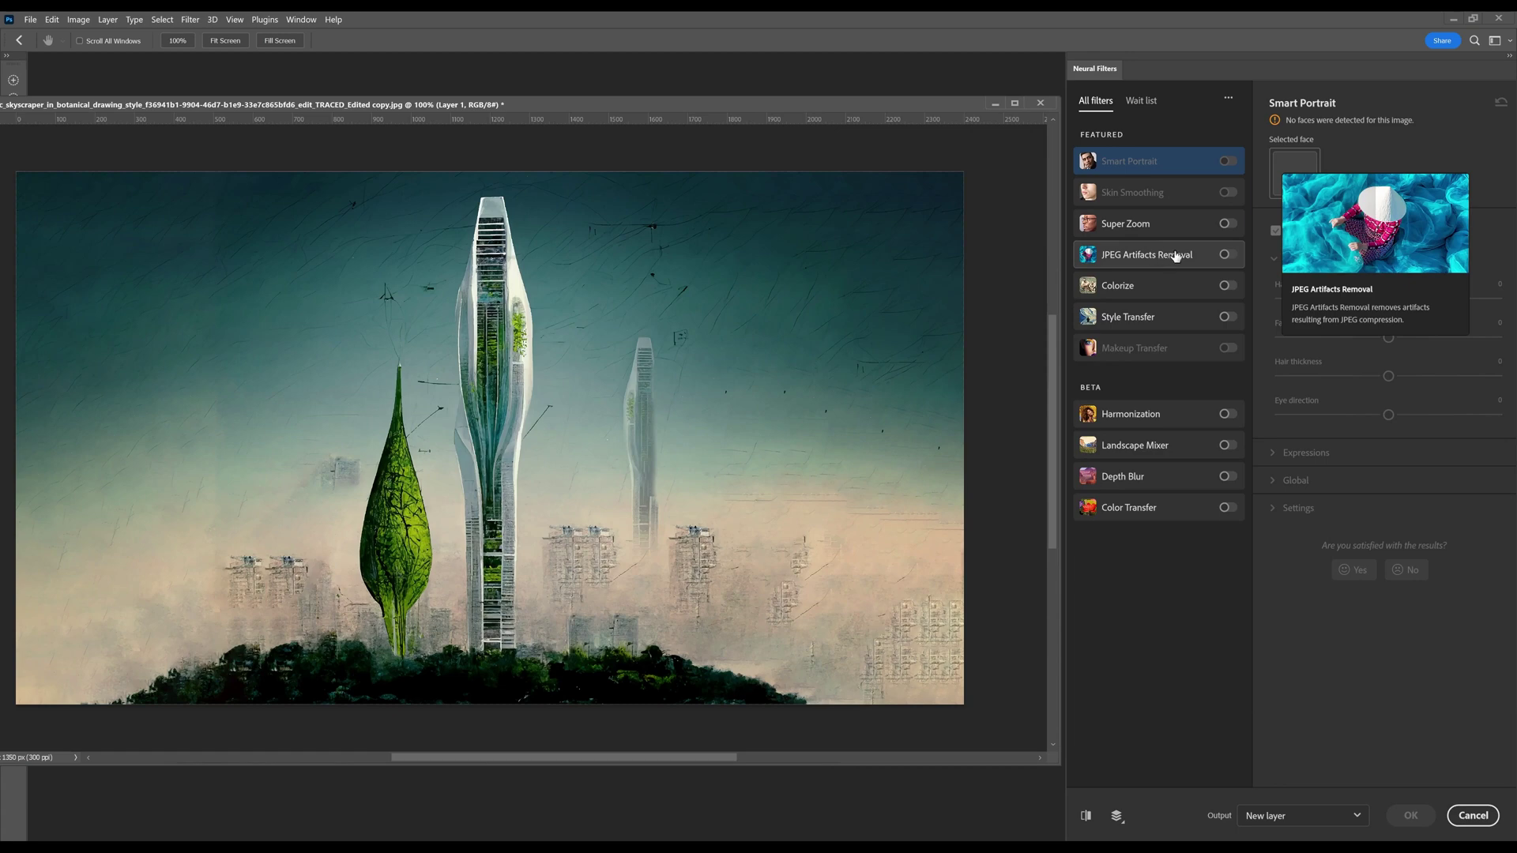
- Enable Style Transfer, preview the second preset, download the sixth, and apply the first artist style
left_click(1225, 317)
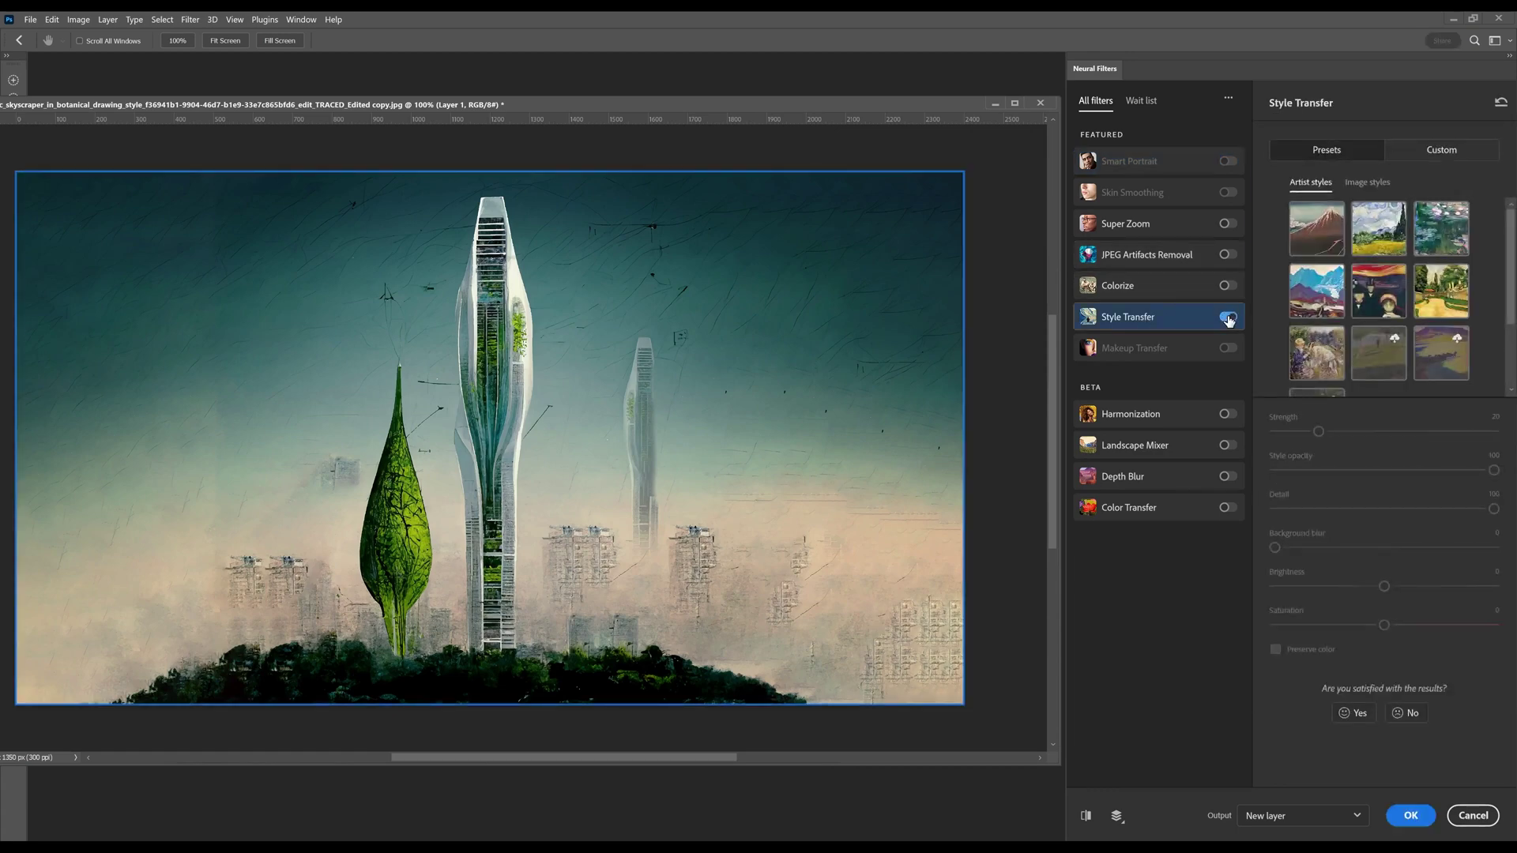
mouse_move(1185, 326)
left_click(1378, 234)
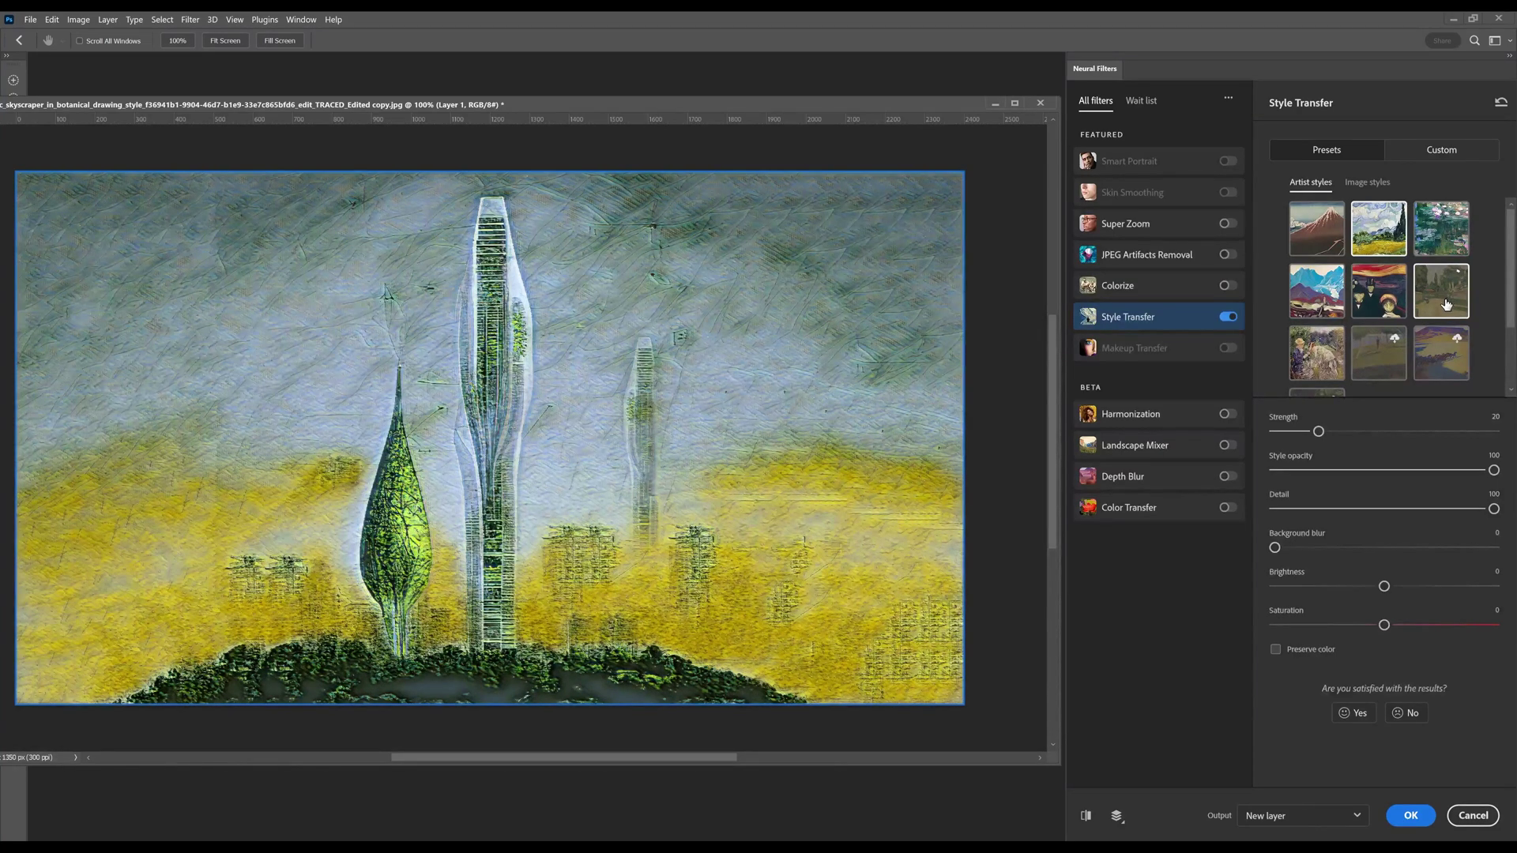
left_click(1452, 294)
mouse_move(1162, 238)
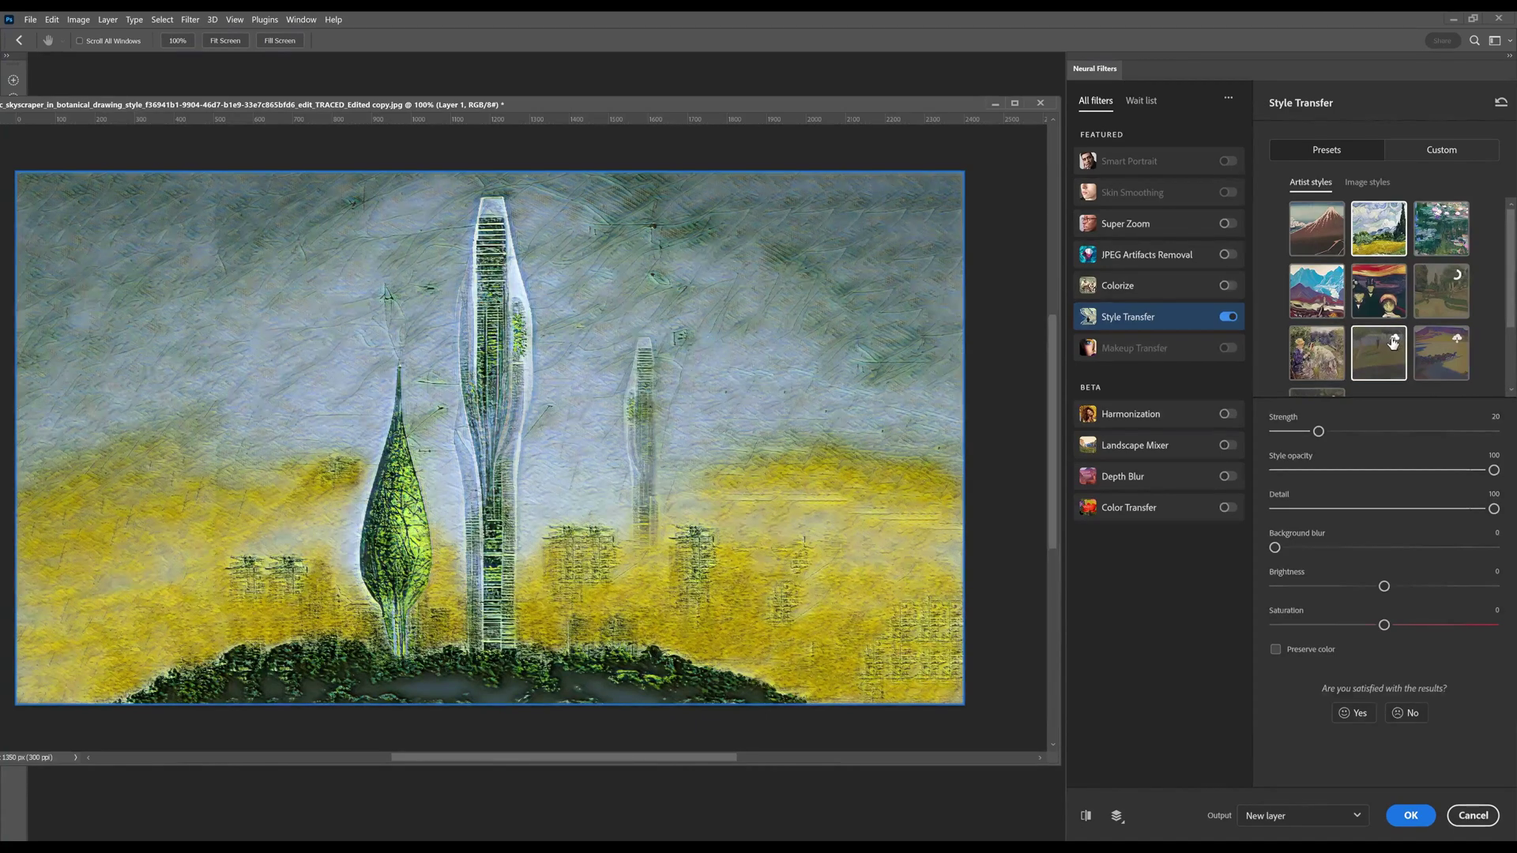
left_click(1330, 248)
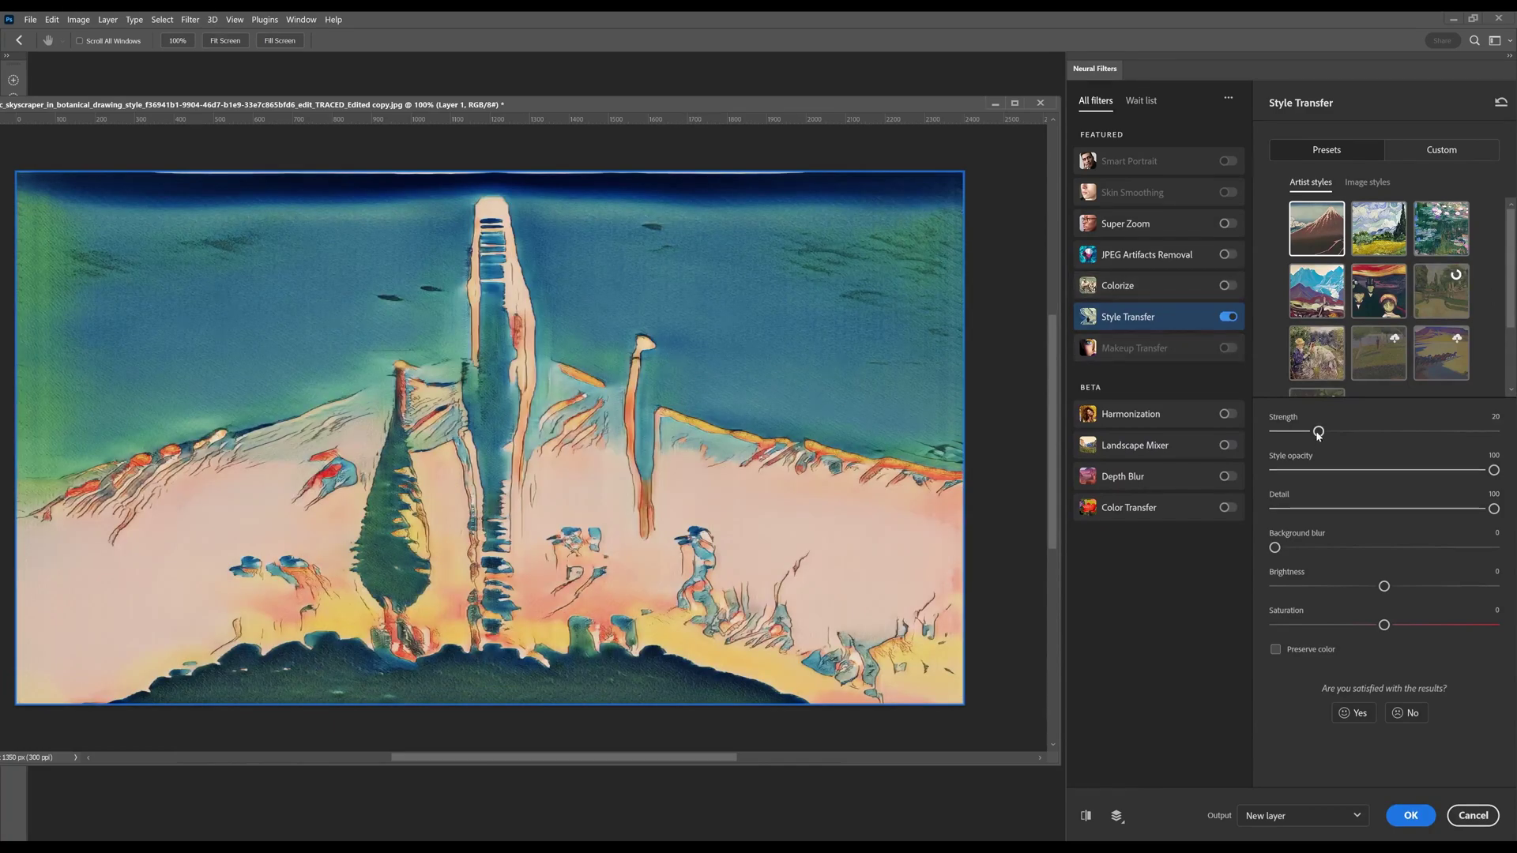
- Settle the Style Transfer sliders on Strength 29 and Style opacity 35, leaving Detail at 100
mouse_move(1494, 473)
left_mouse_down()
mouse_move(1290, 474)
mouse_move(1467, 472)
left_mouse_up()
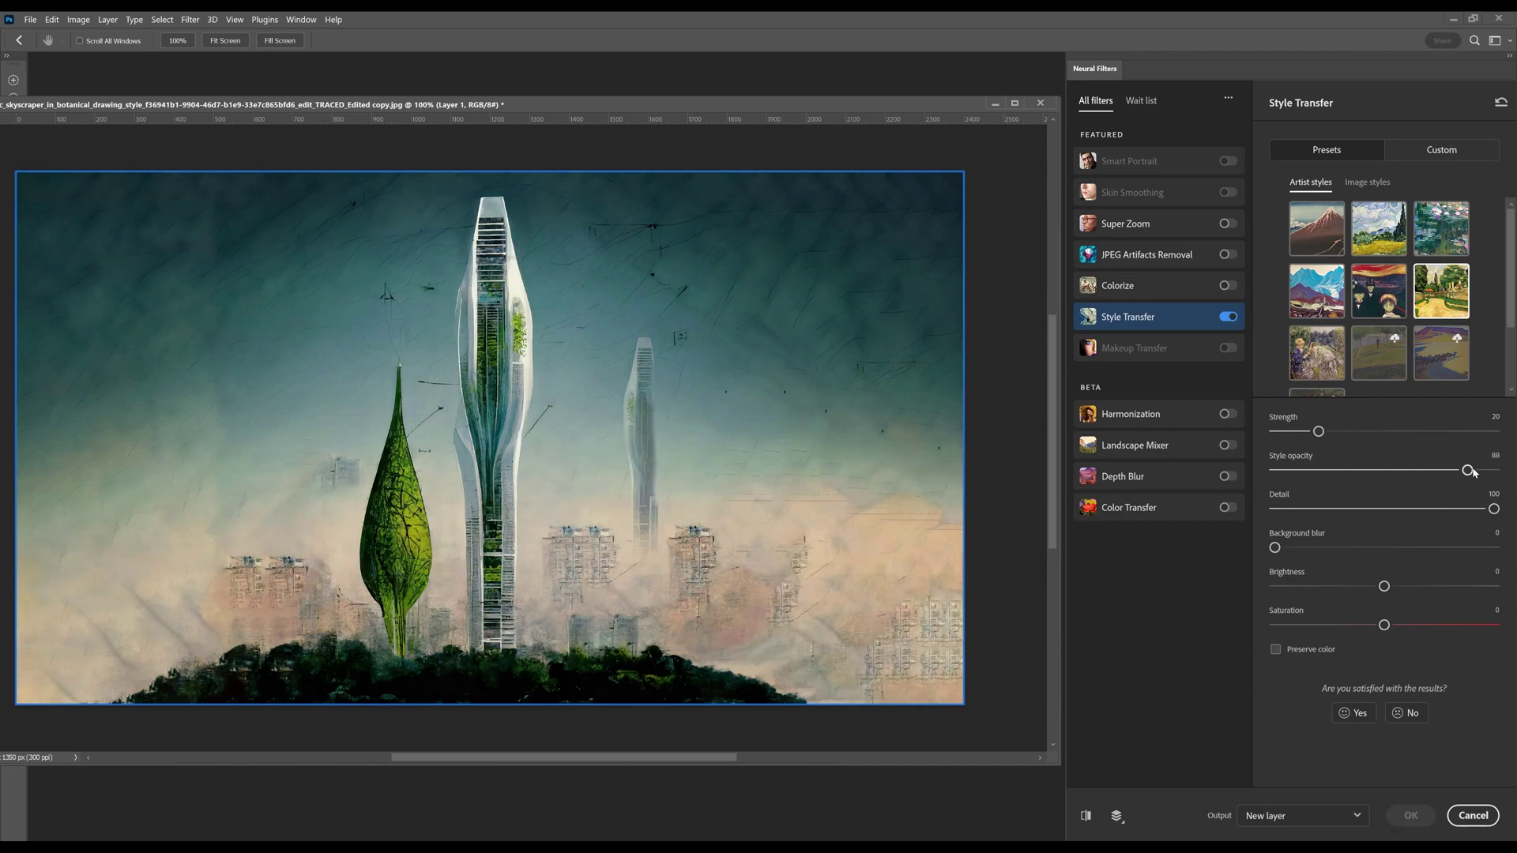
left_click_drag(1318, 431, 1493, 437)
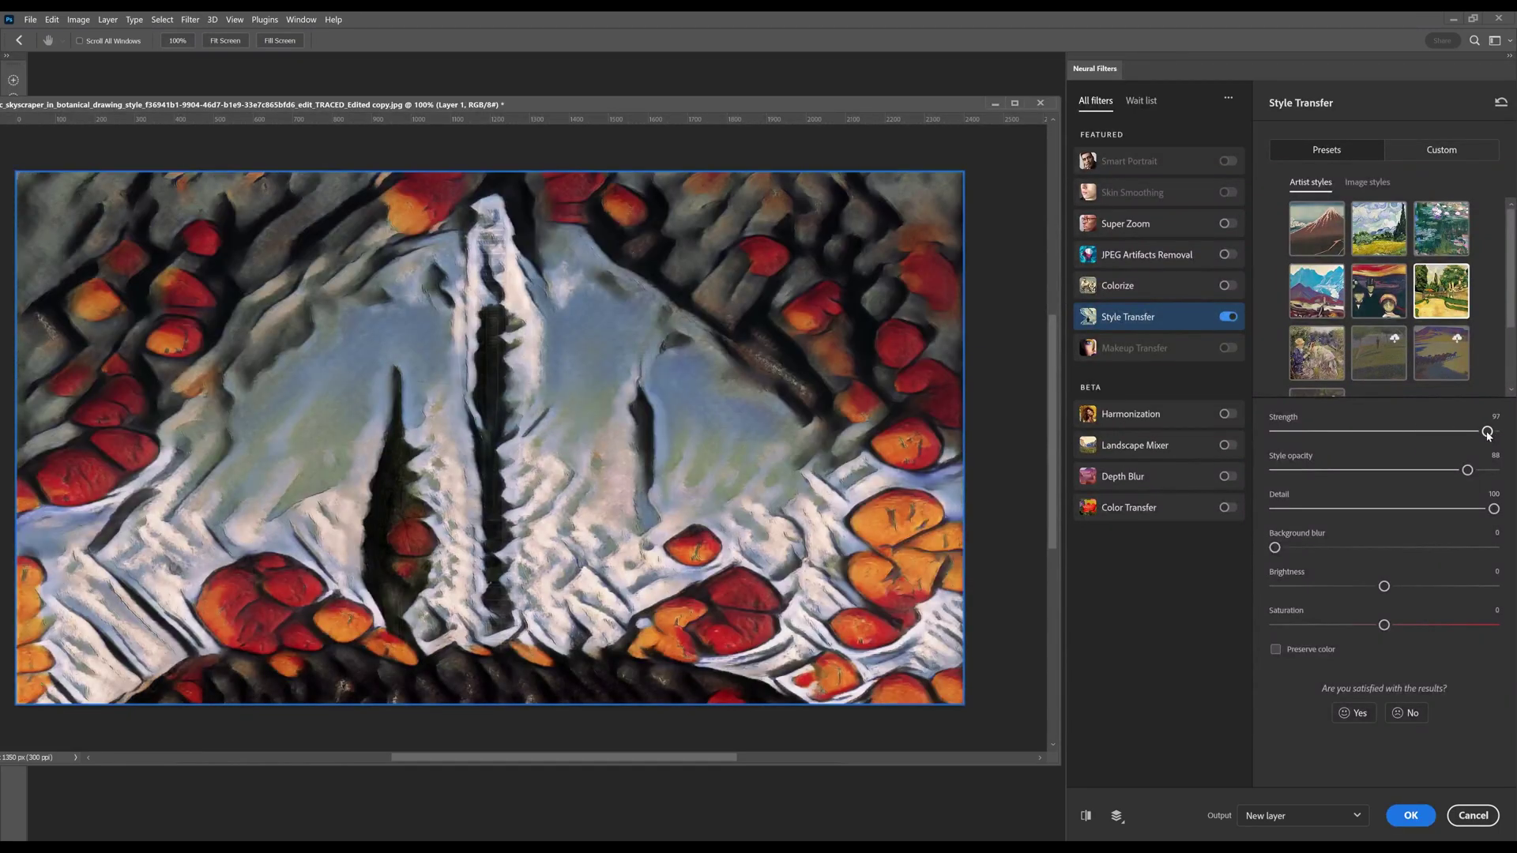
left_click_drag(1487, 433, 1392, 434)
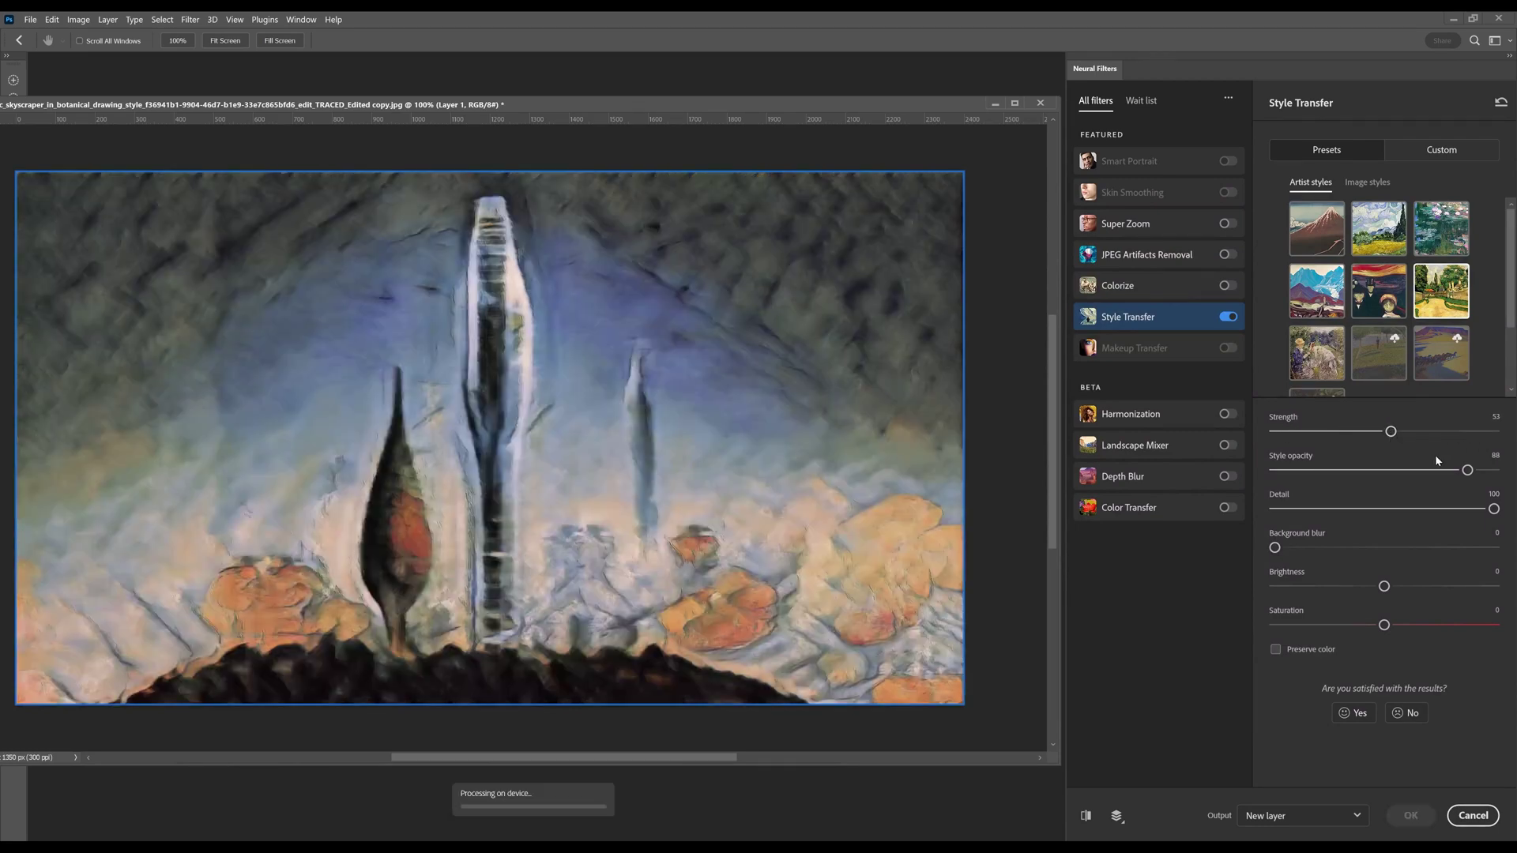
left_click_drag(1467, 473, 1322, 471)
left_click_drag(1390, 432, 1383, 473)
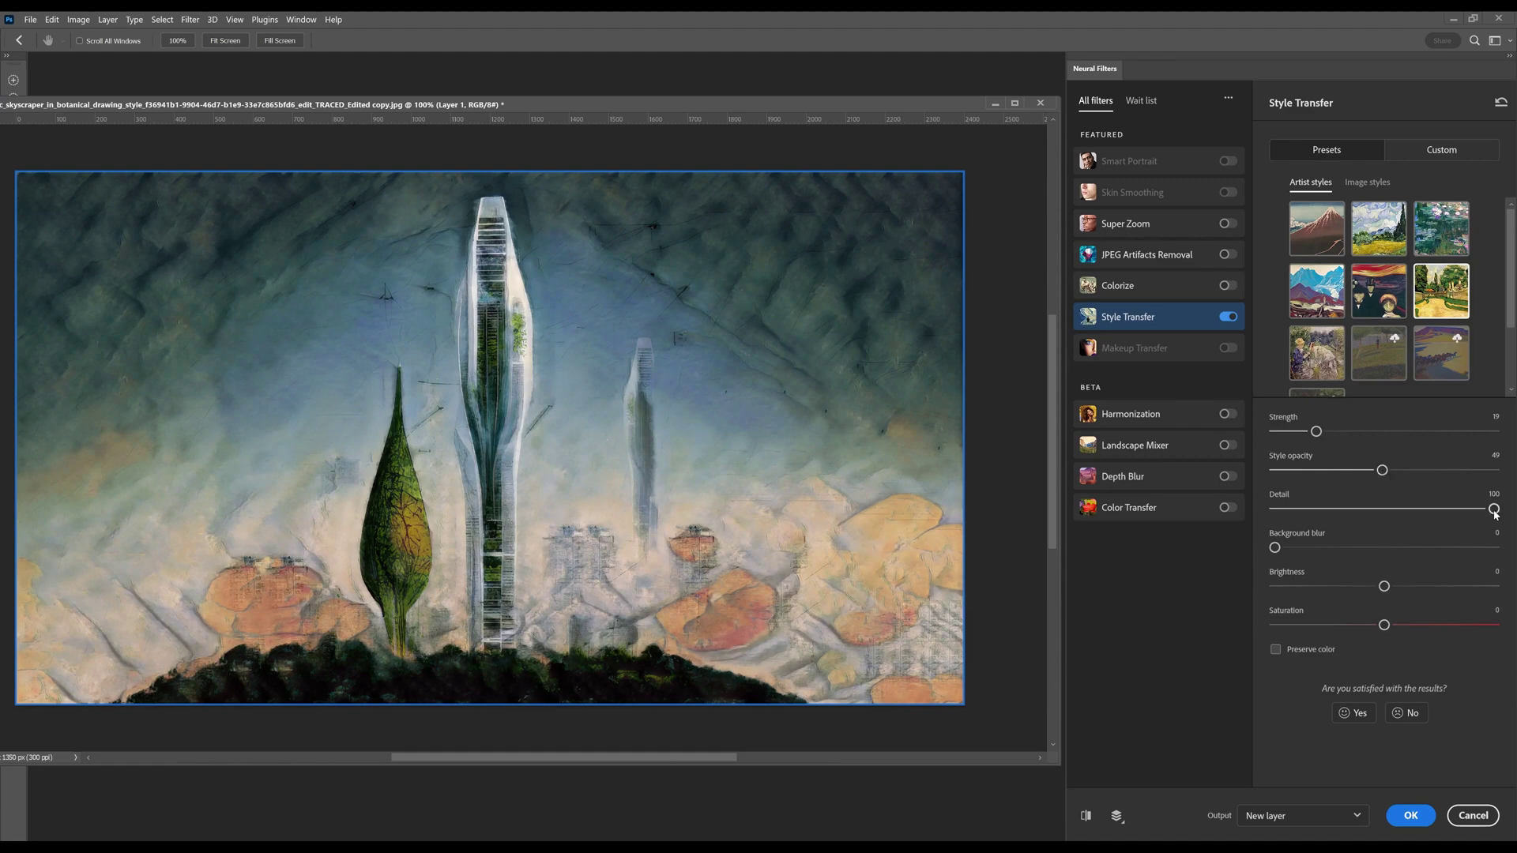
mouse_move(1494, 511)
left_mouse_down()
mouse_move(1288, 509)
mouse_move(1494, 510)
left_mouse_up()
left_click_drag(1382, 471, 1338, 431)
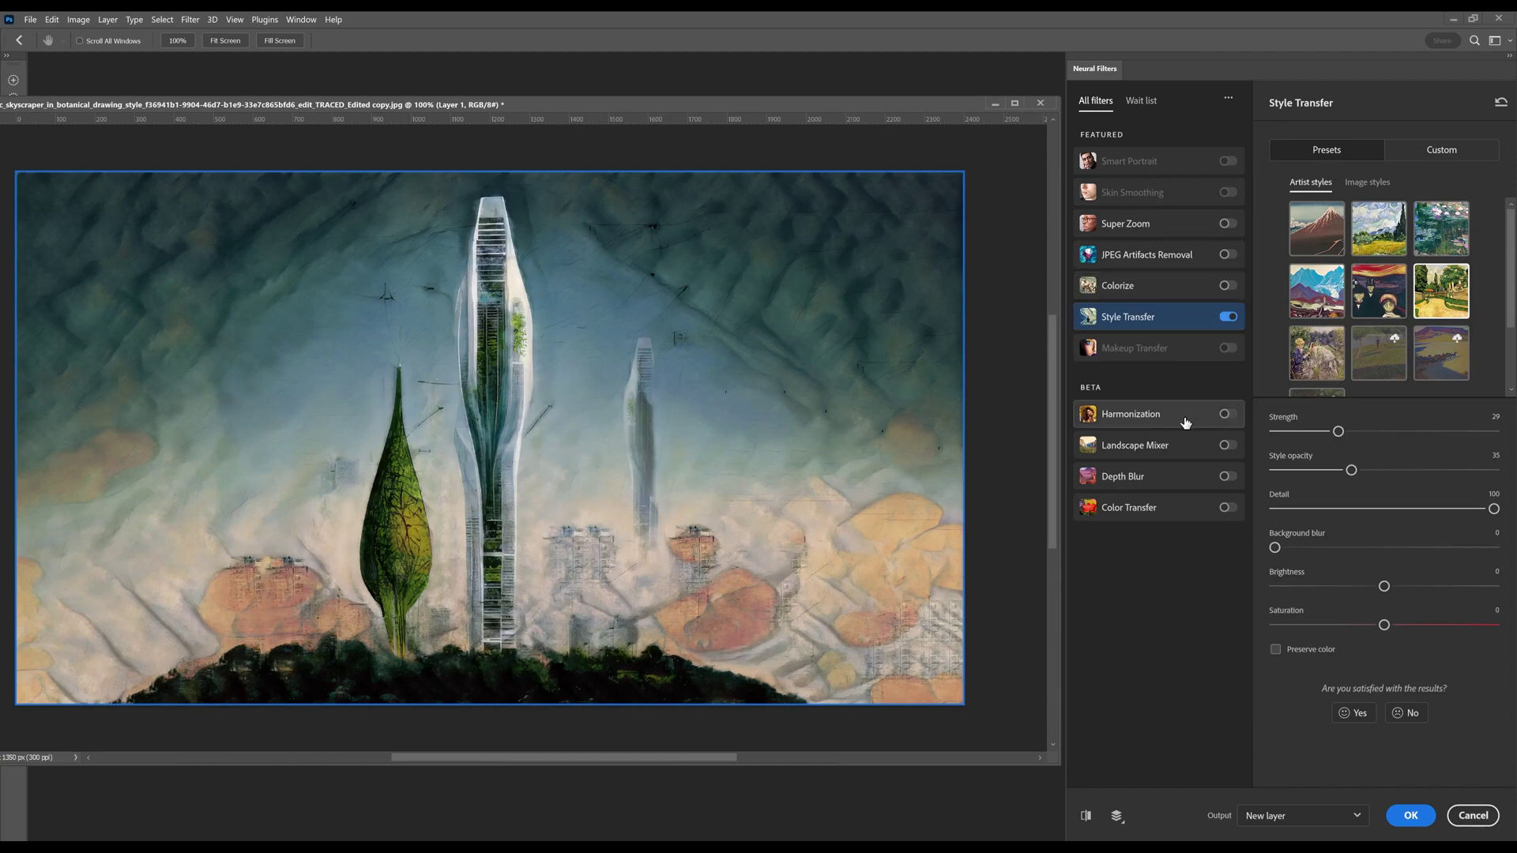
- Cancel Neural Filters without applying the style, then reposition and refit the document window
left_click(1176, 481)
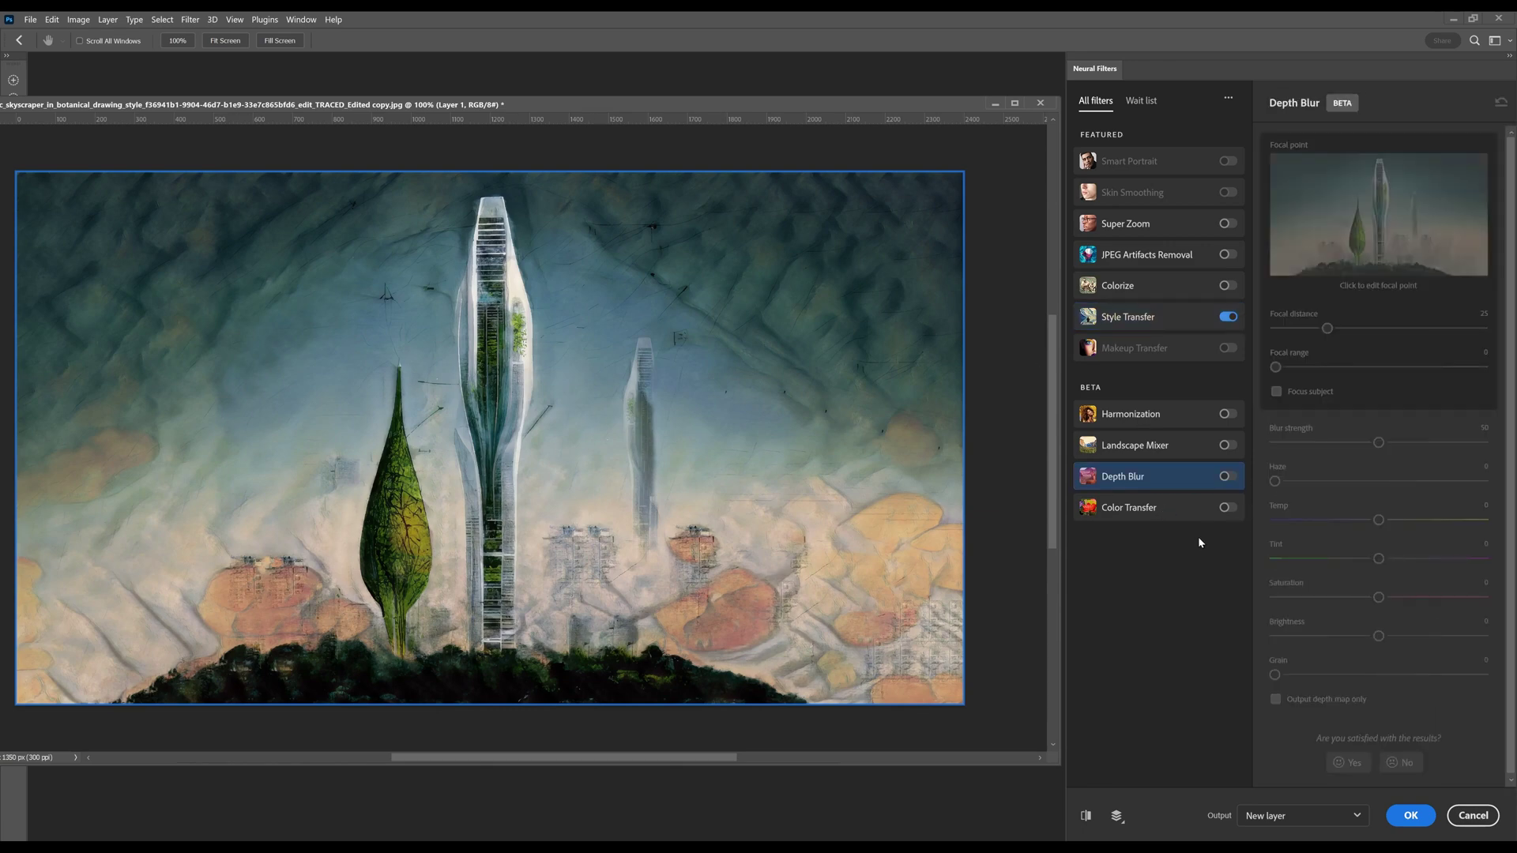
left_click(1472, 815)
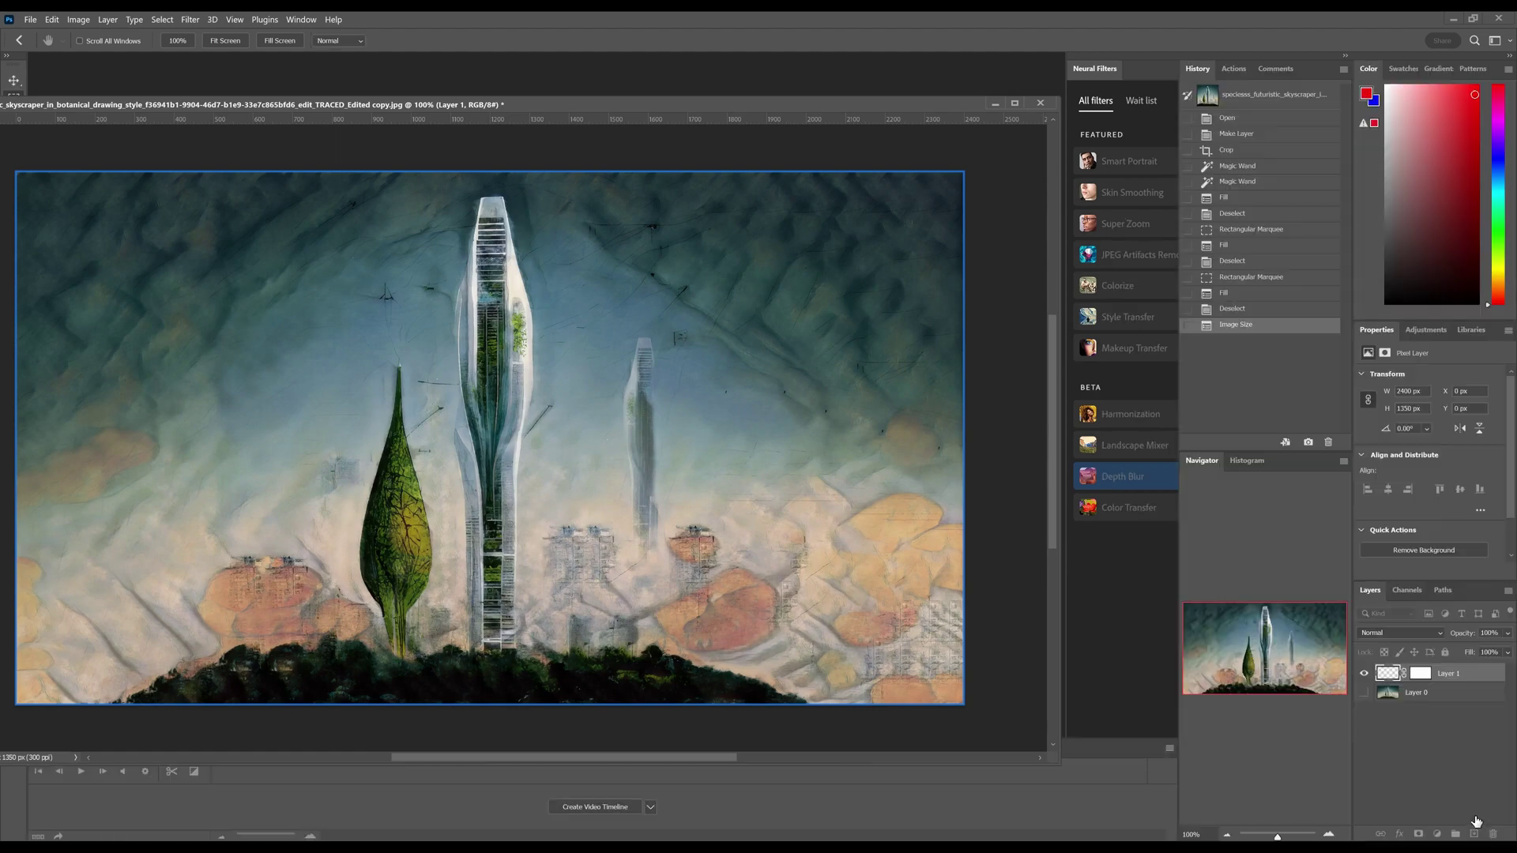
left_click_drag(543, 101, 601, 94)
key("ctrl+1")
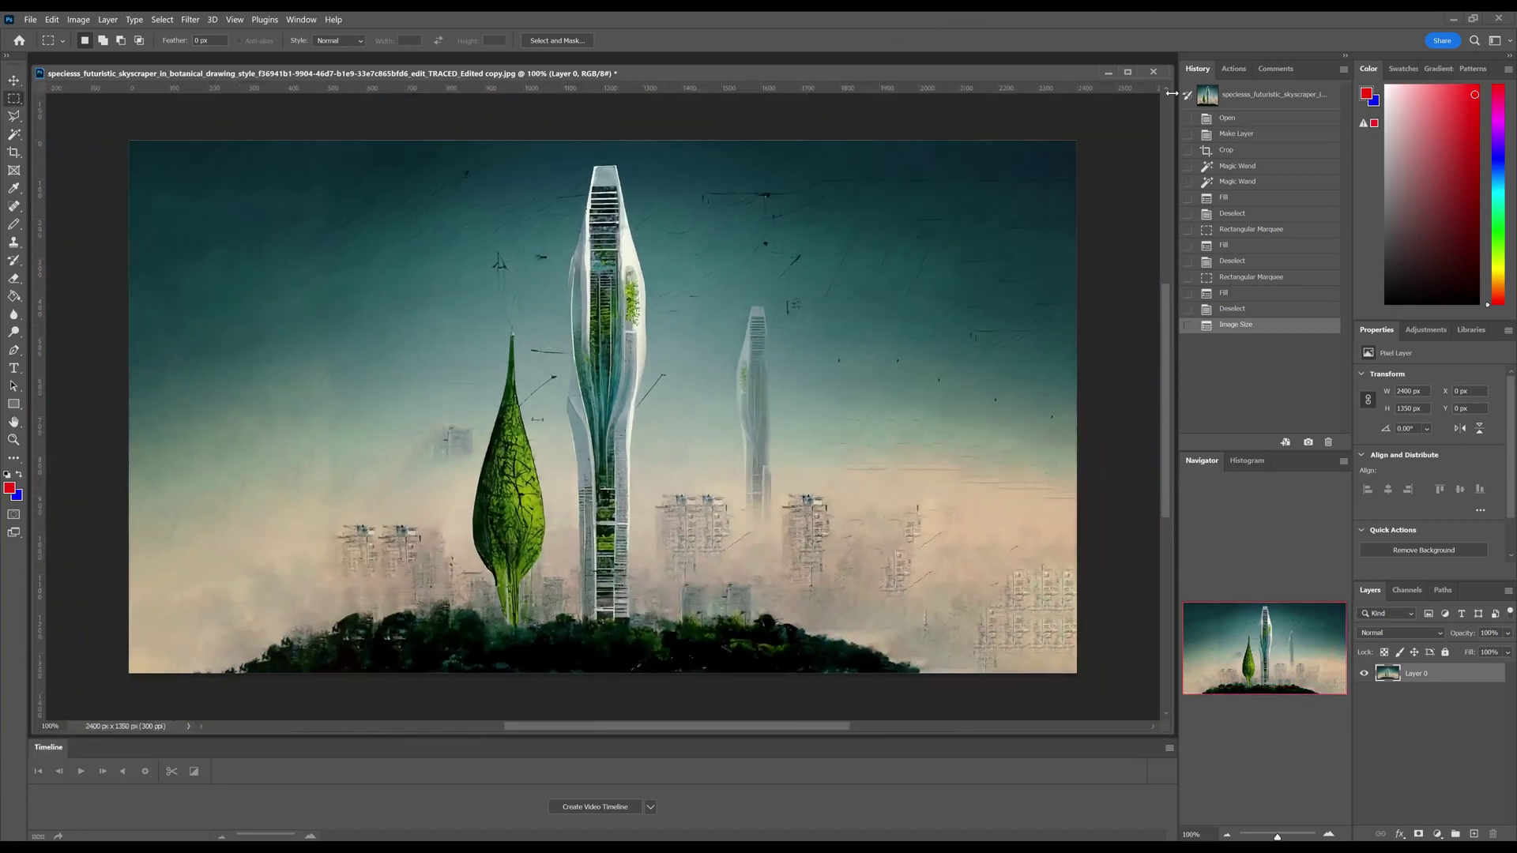
left_click_drag(1172, 68, 1038, 92)
left_click(190, 19)
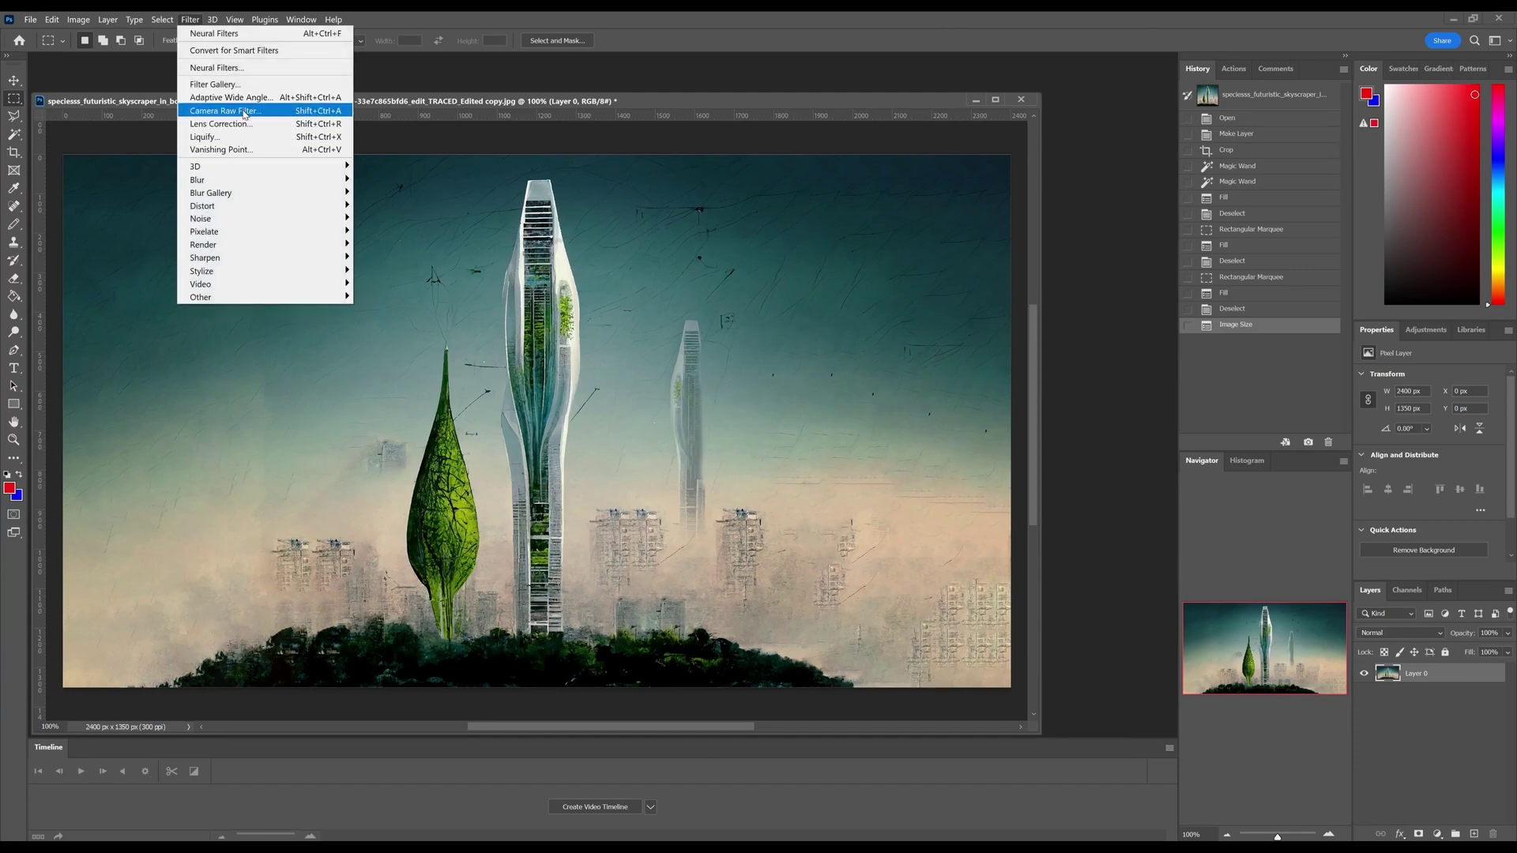
- Enable the Depth Blur neural filter with its focal point set on the tall tower
left_click(251, 68)
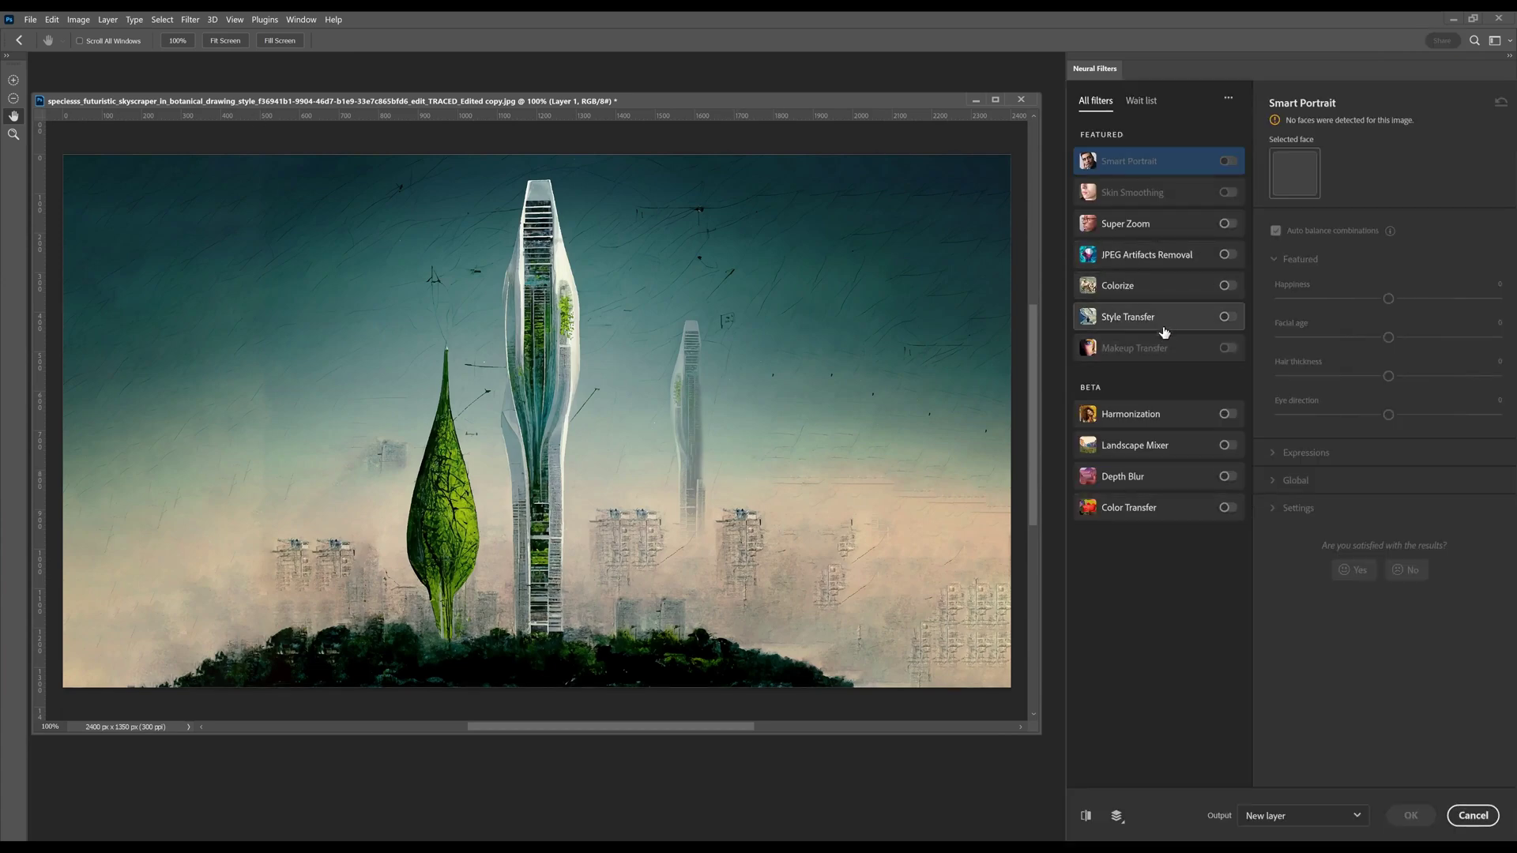
left_click(1142, 478)
mouse_move(1143, 478)
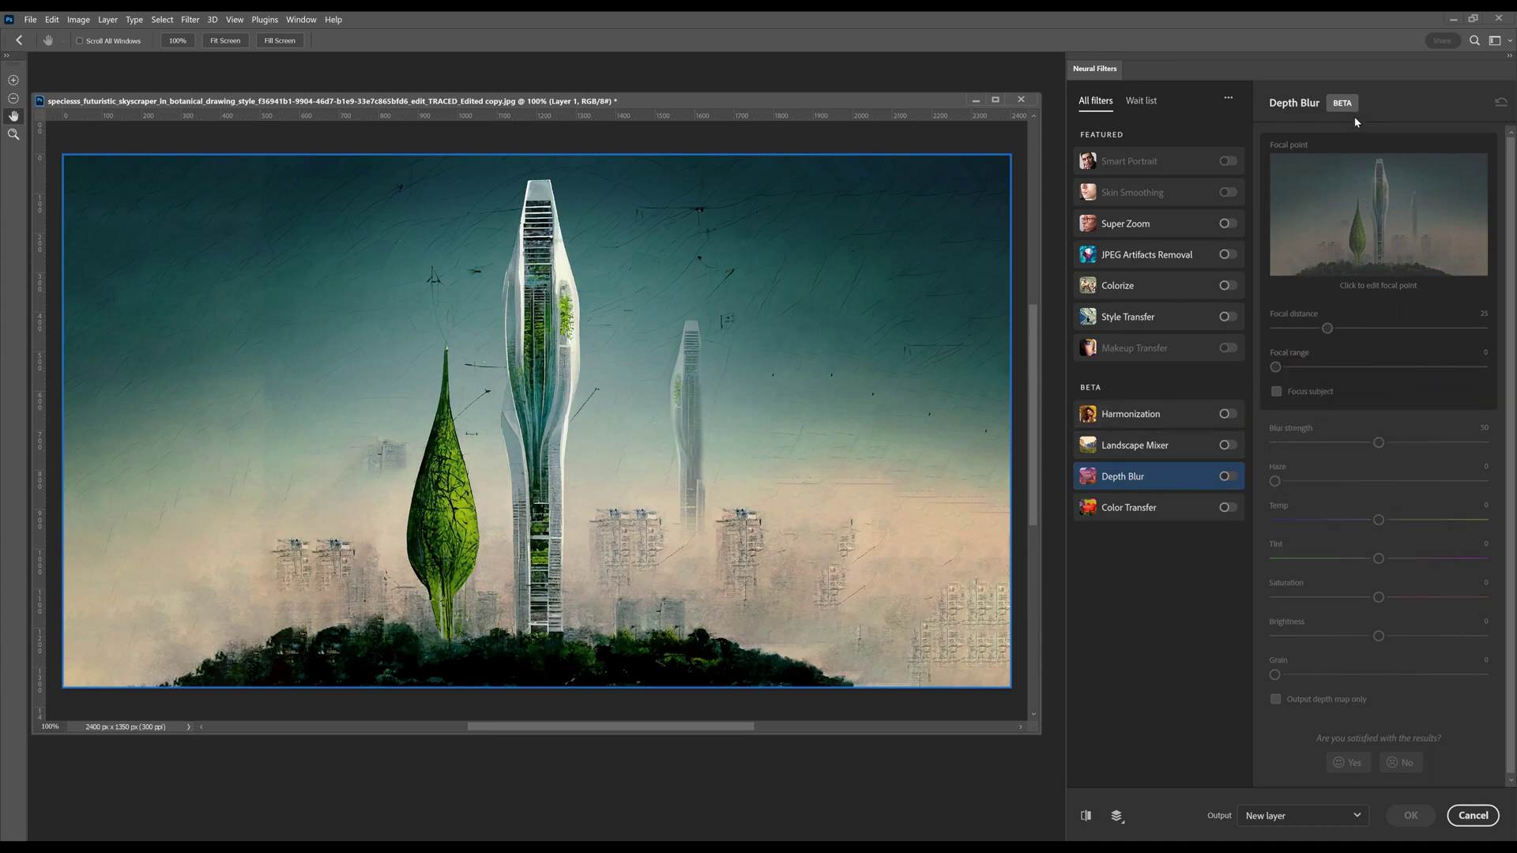
left_click(1226, 478)
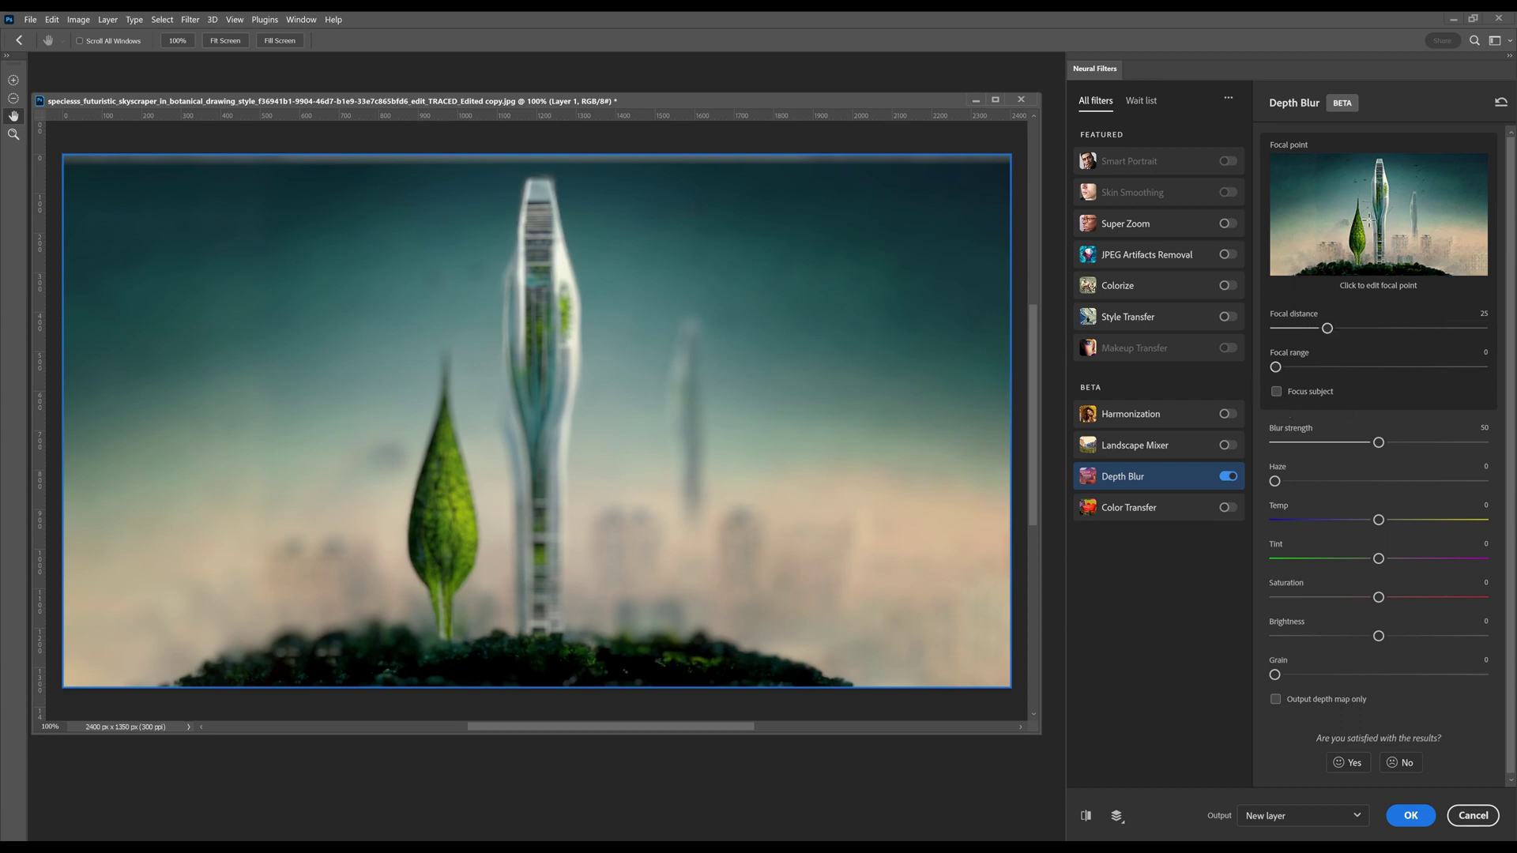
left_click(1380, 228)
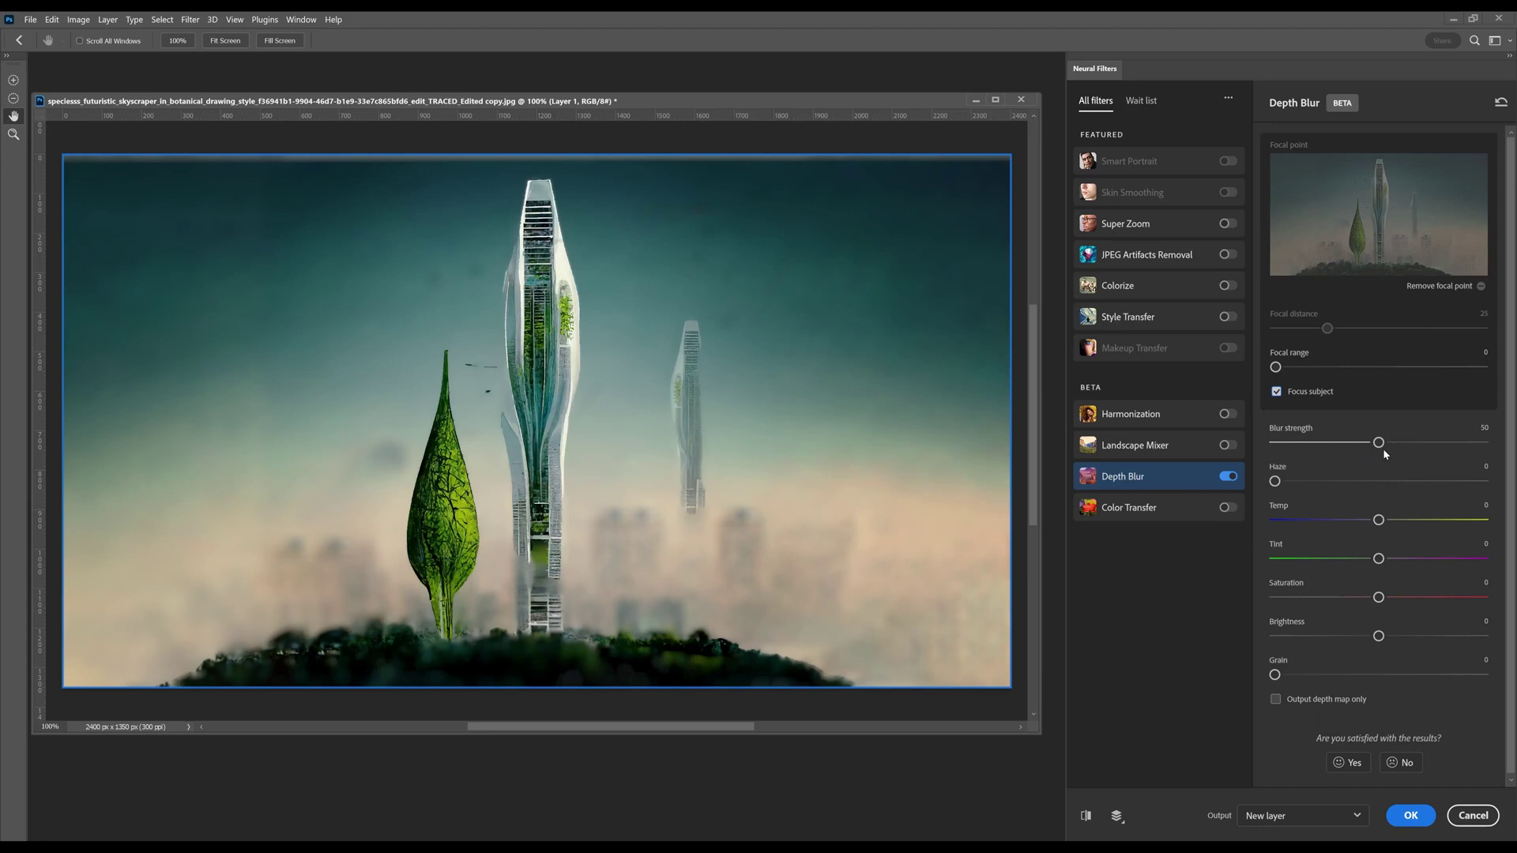
- Set Depth Blur to blur strength 49 and haze 33
left_click_drag(1378, 442, 1318, 442)
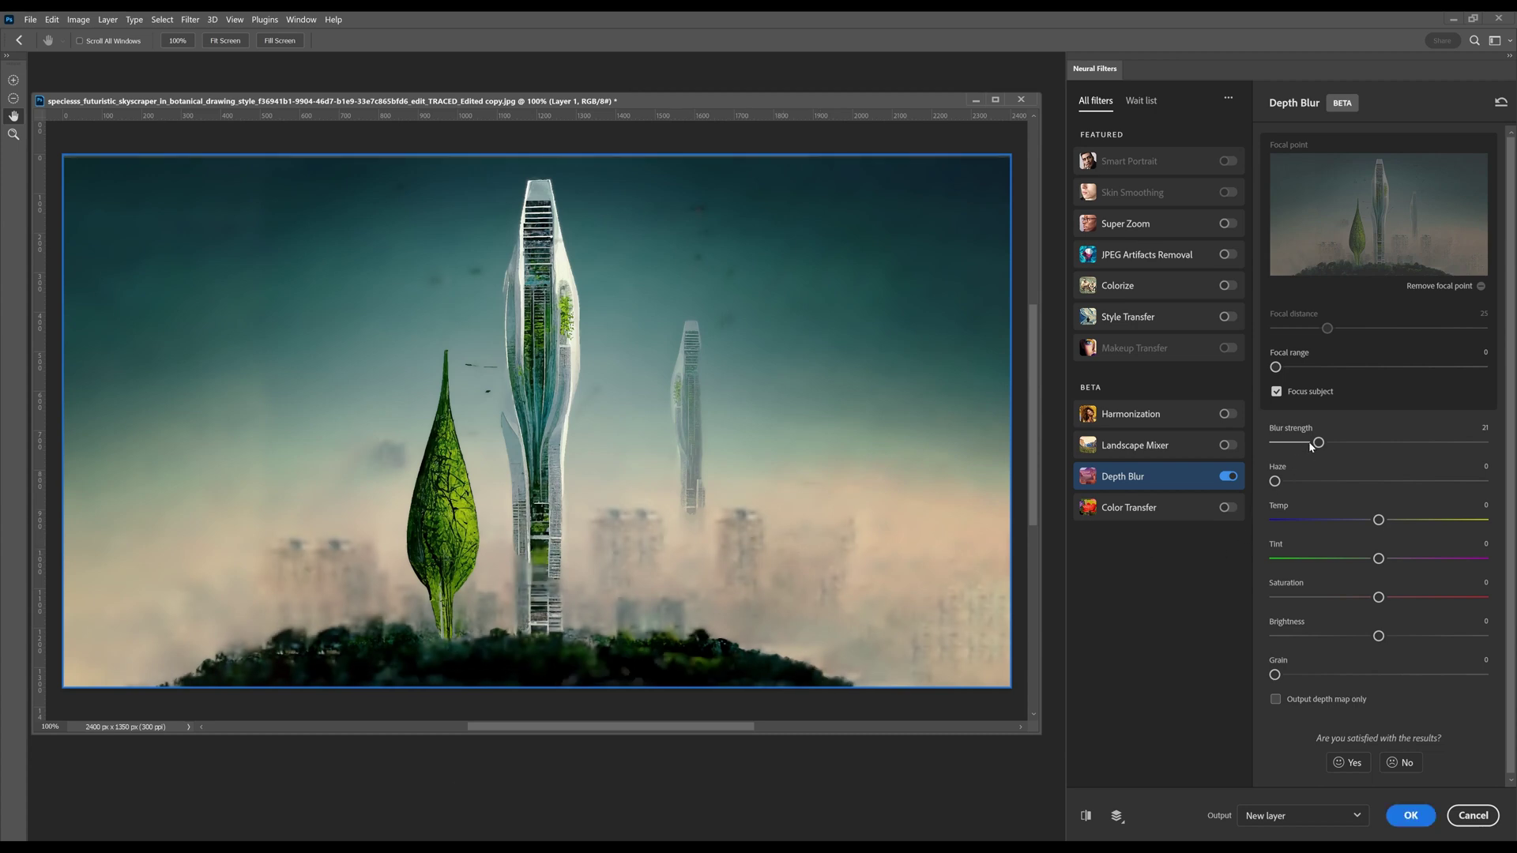
left_click_drag(1318, 442, 1445, 443)
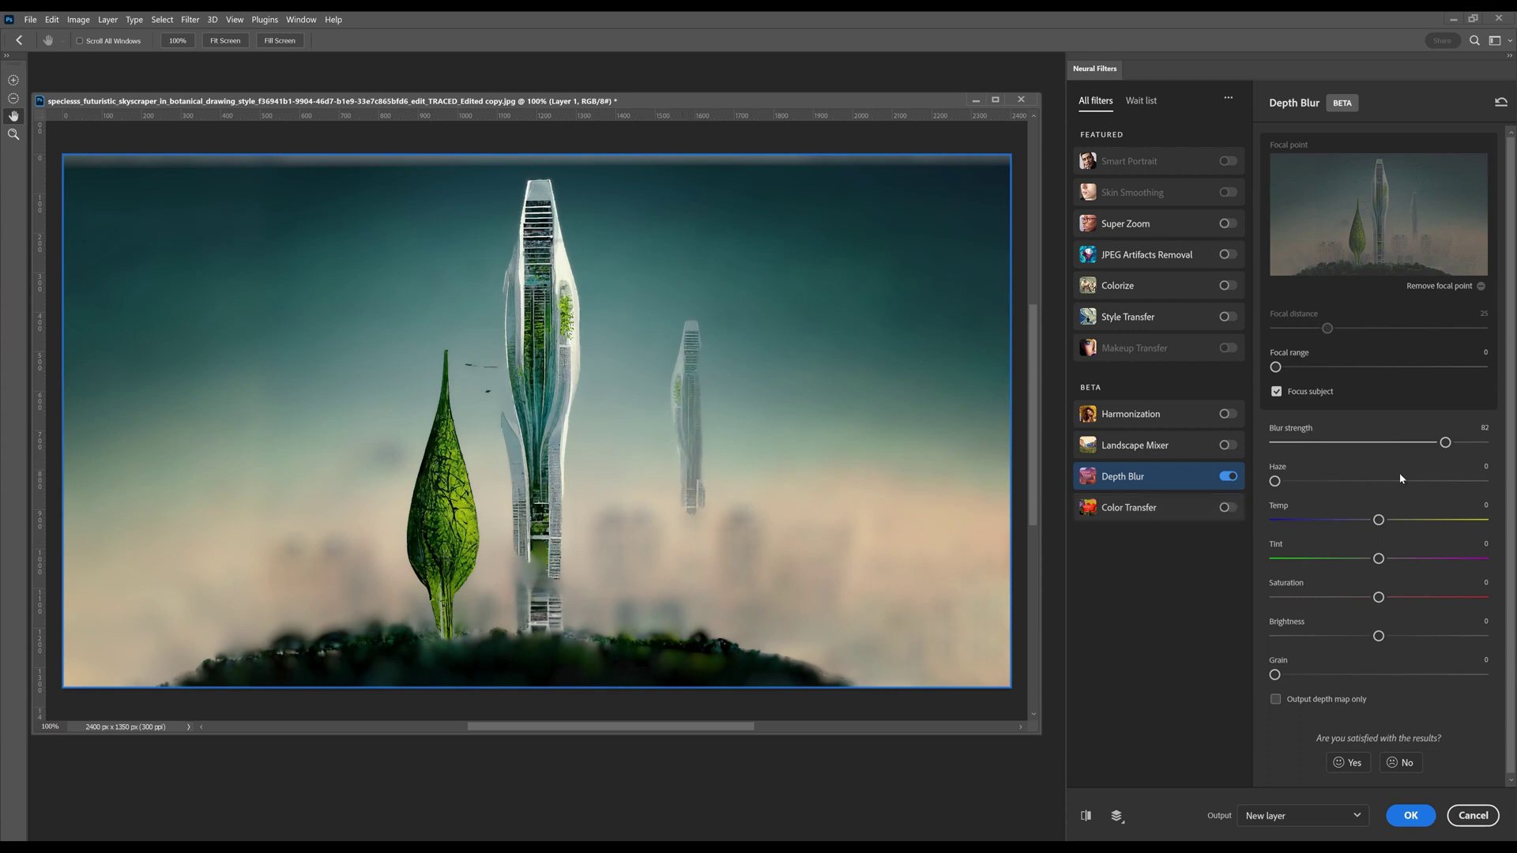
left_click_drag(1452, 442, 1434, 442)
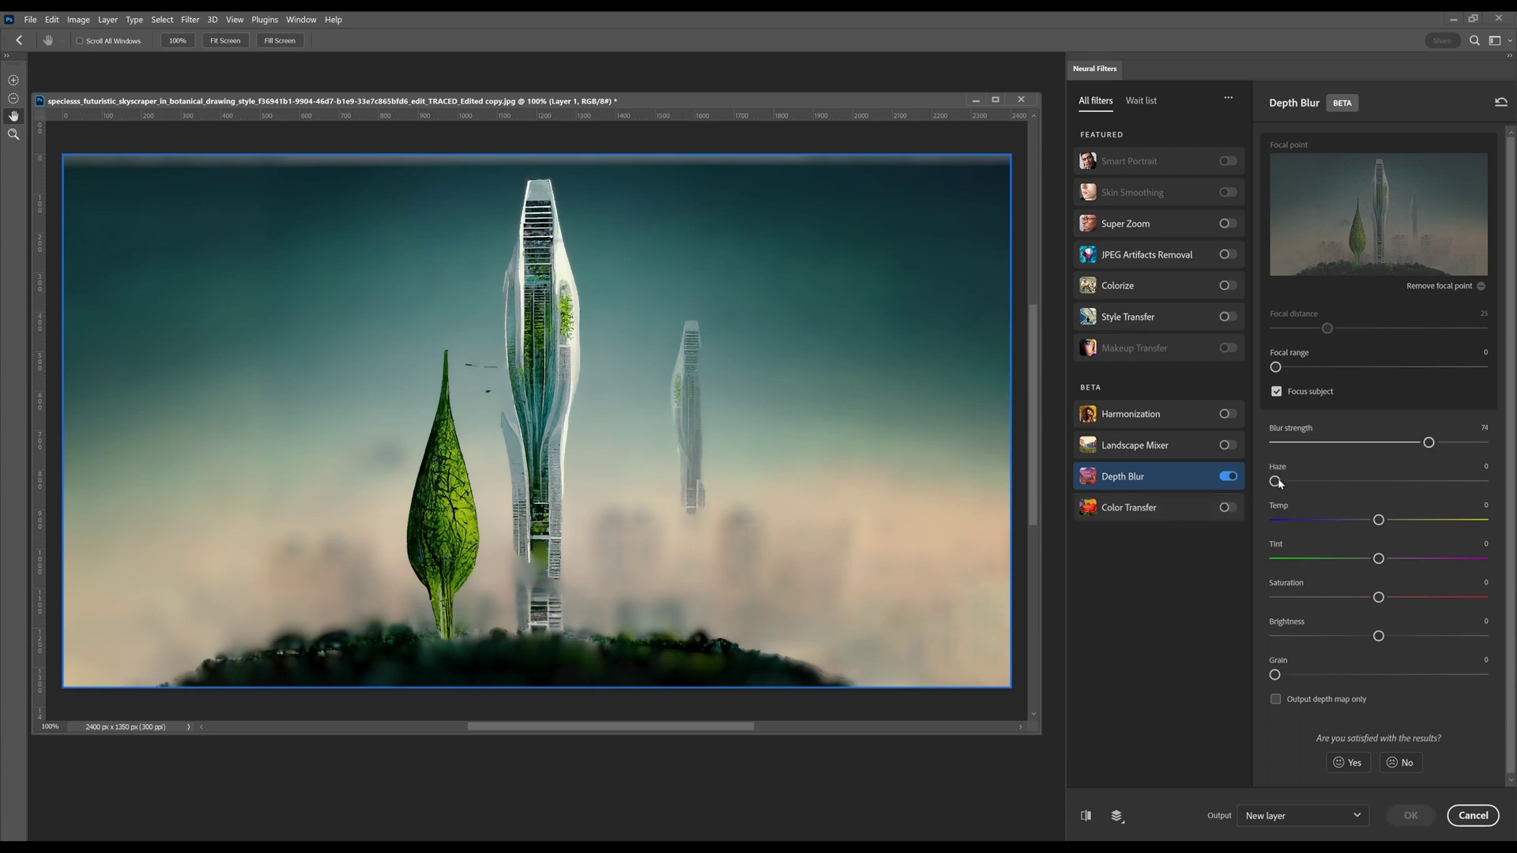
left_click_drag(1275, 481, 1392, 480)
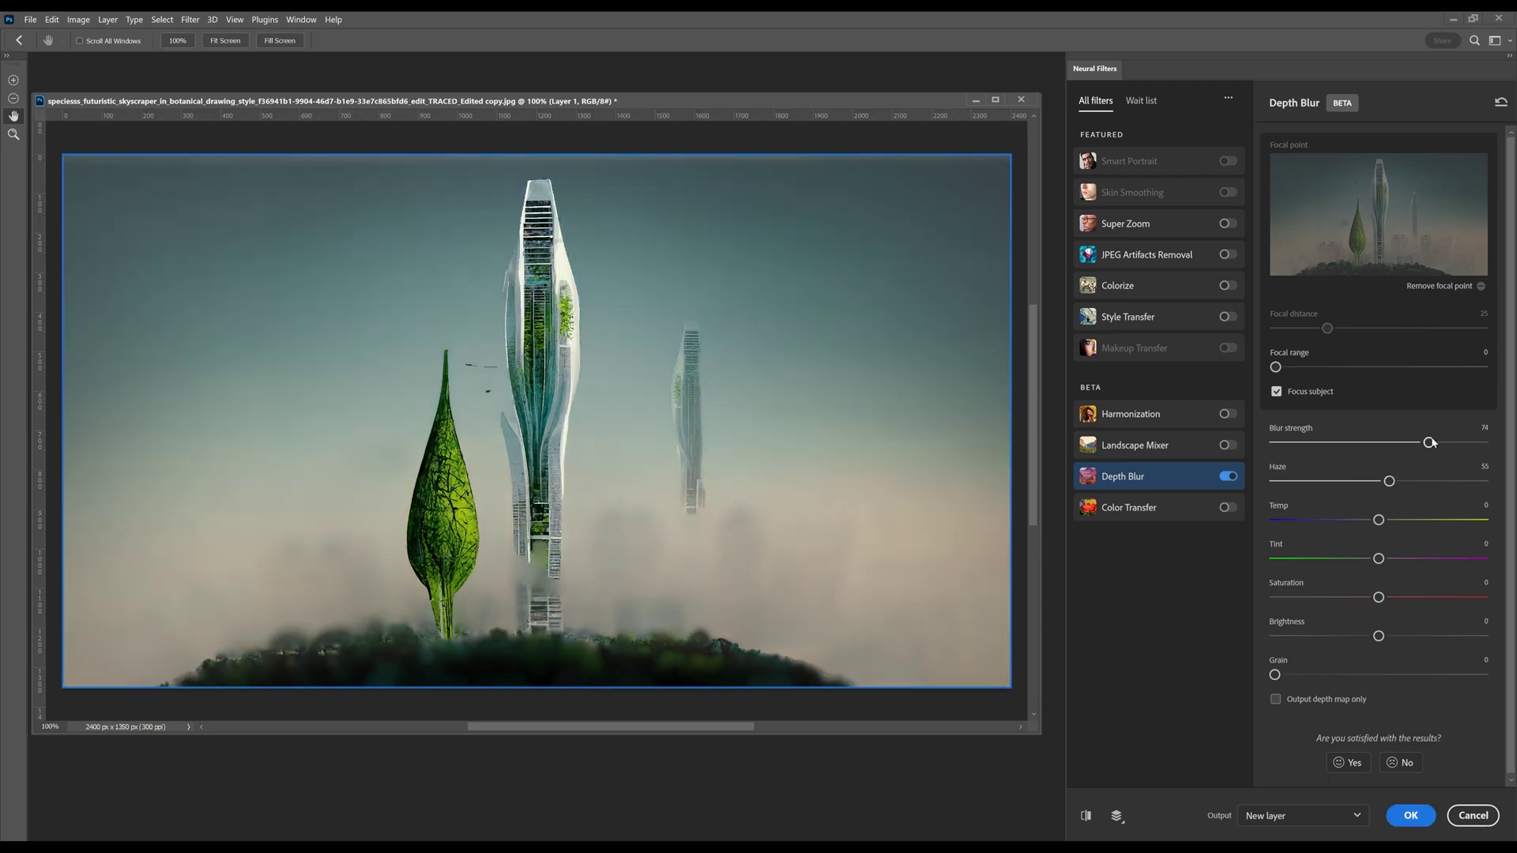
left_click_drag(1431, 443, 1376, 442)
left_click_drag(1405, 481, 1436, 482)
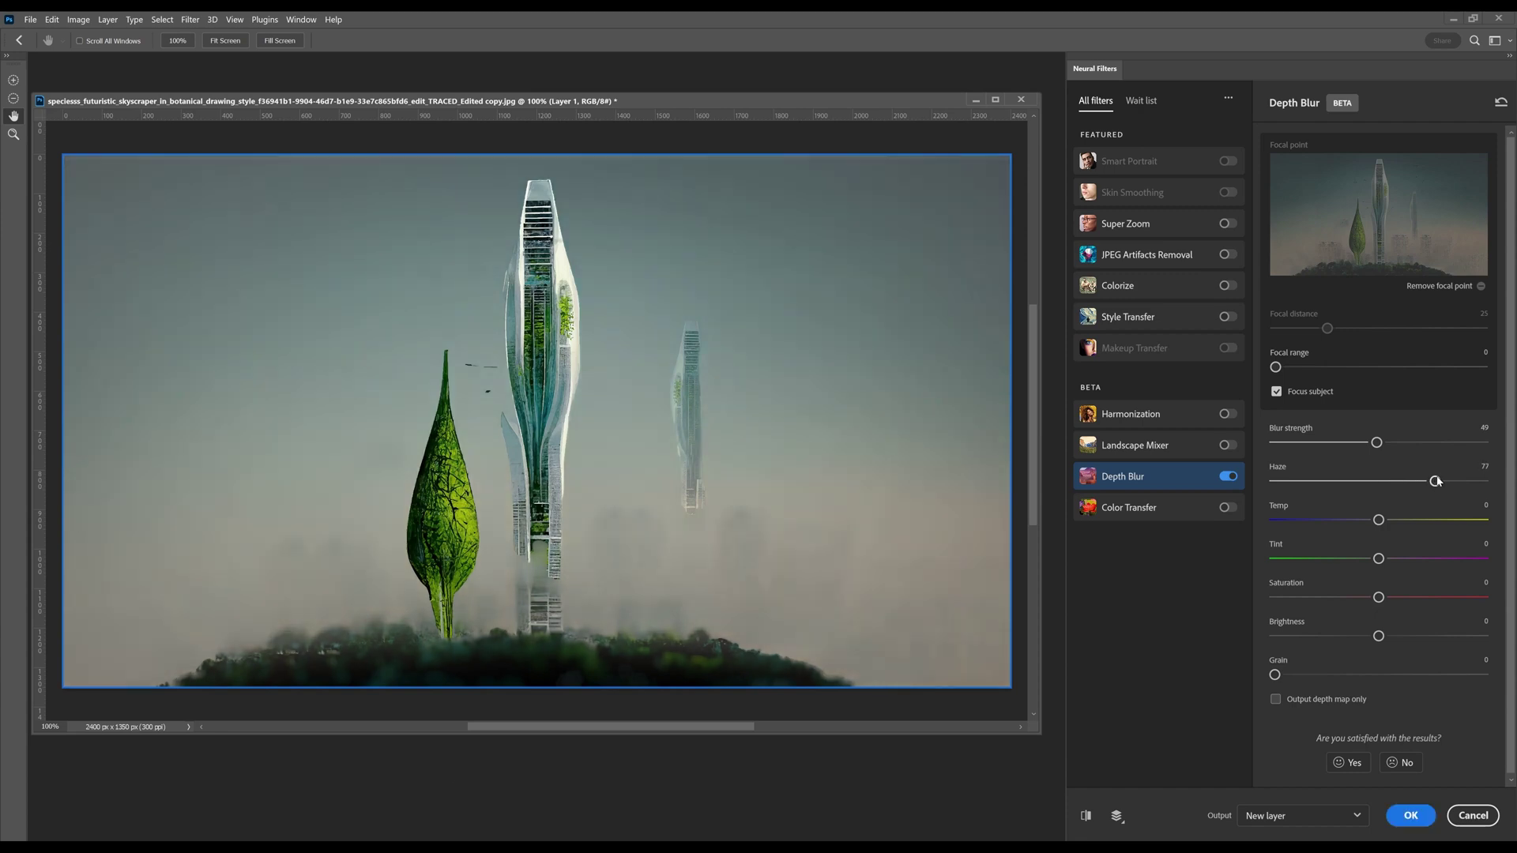
left_click_drag(1436, 481, 1343, 483)
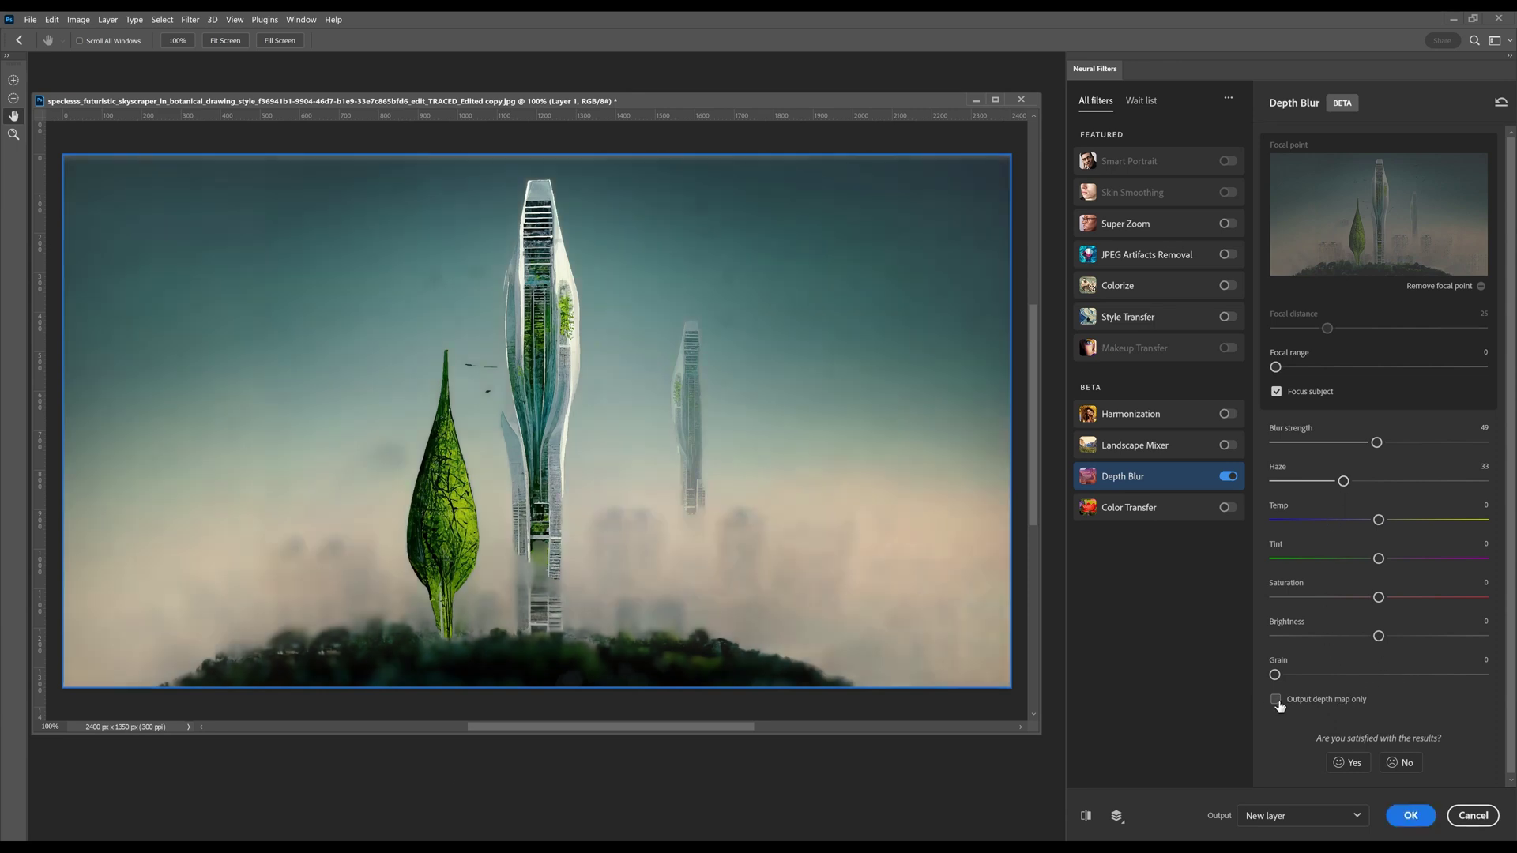
- Turn off Depth Blur and switch on the Color Transfer filter instead
left_click(1227, 478)
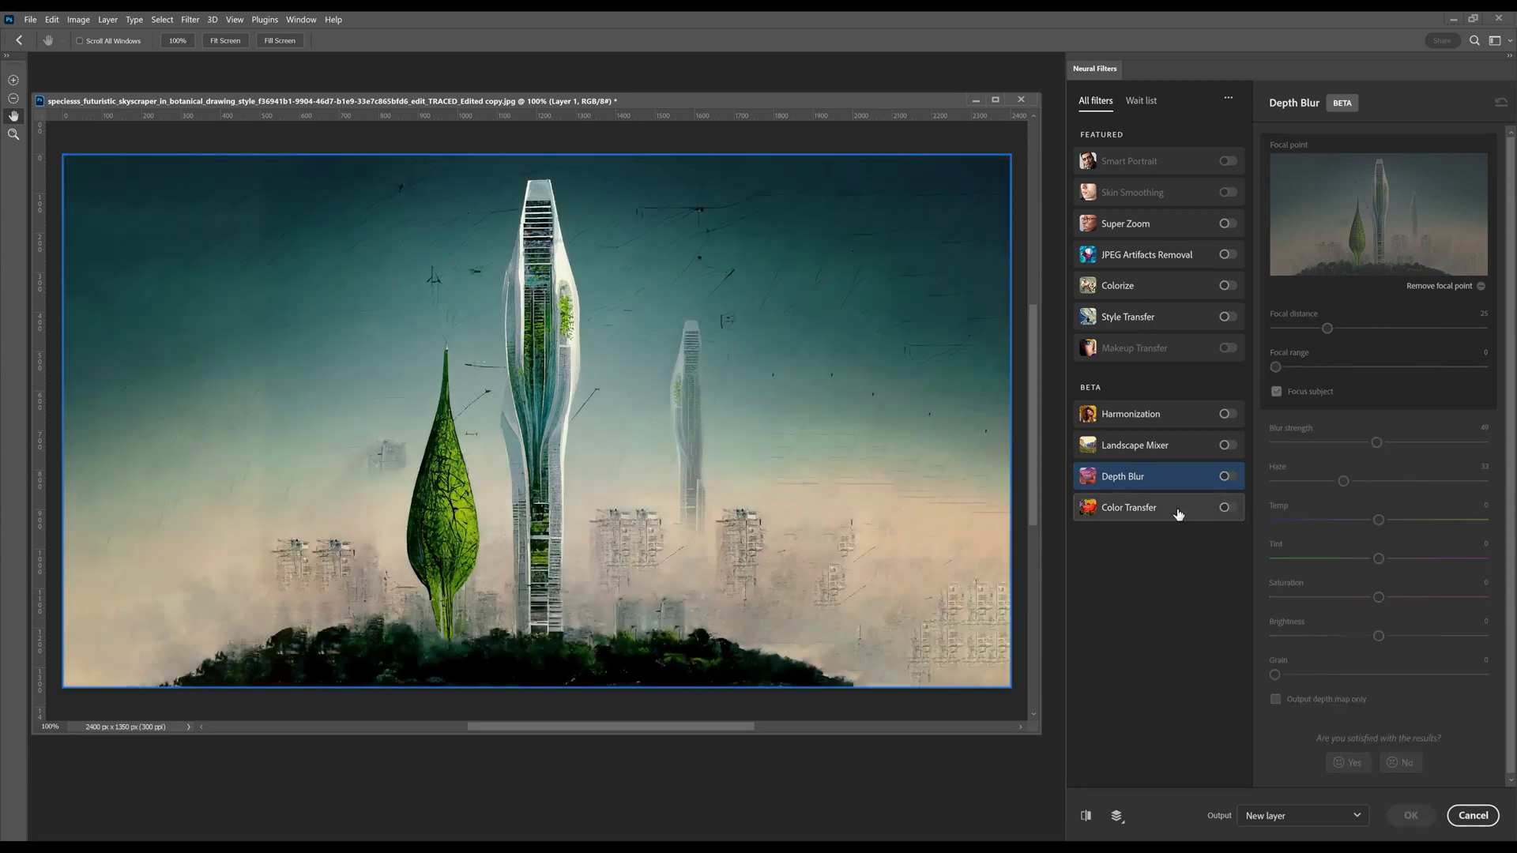
left_click(1159, 511)
left_click(1227, 508)
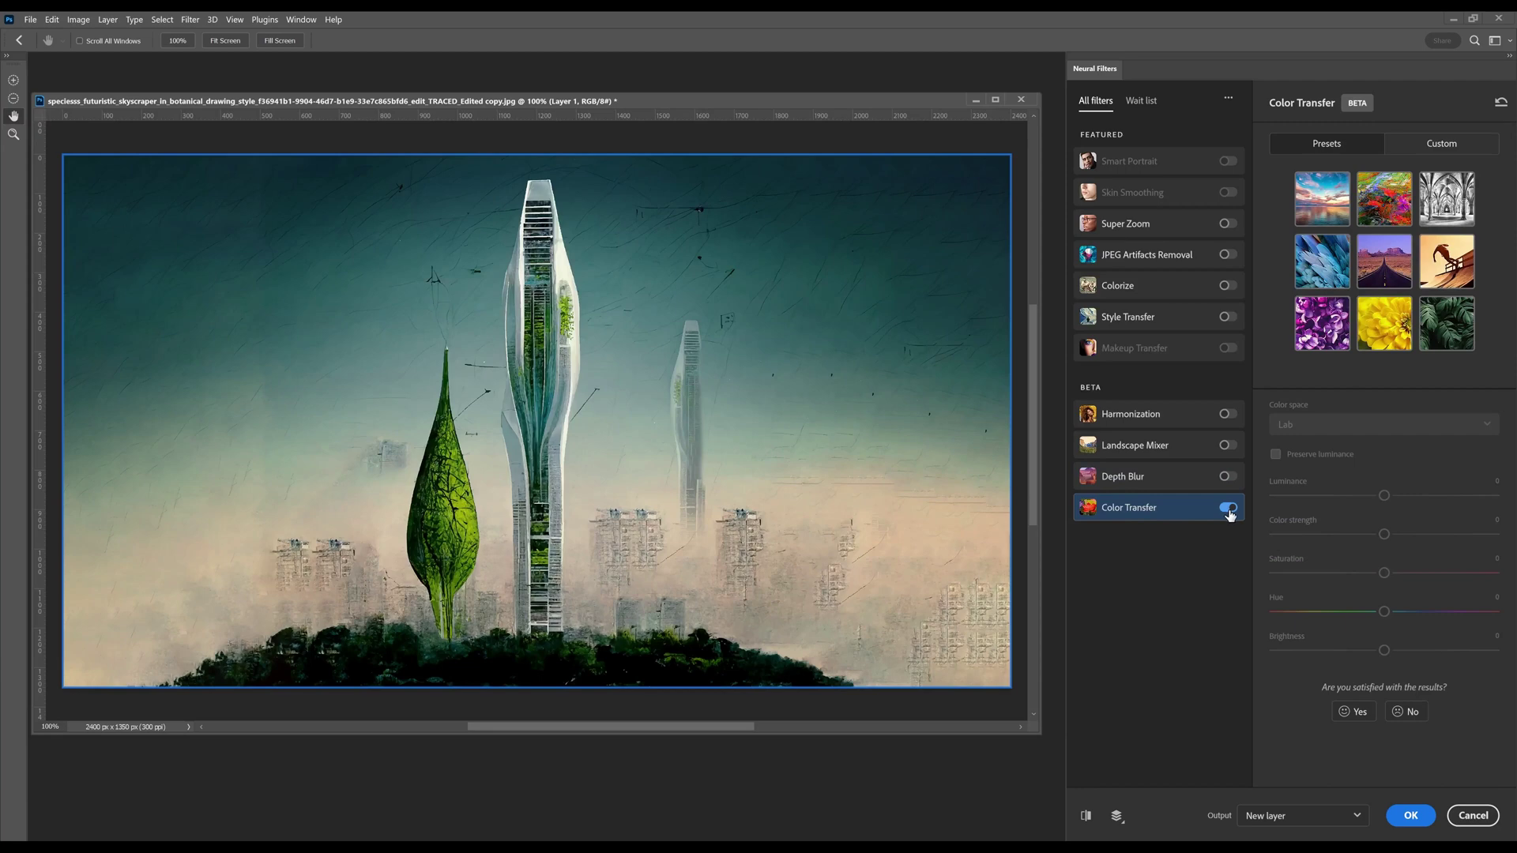
- Preview the first, yellow-flower, green-leaves and orange-horse presets, then choose a custom reference image
left_click(1335, 196)
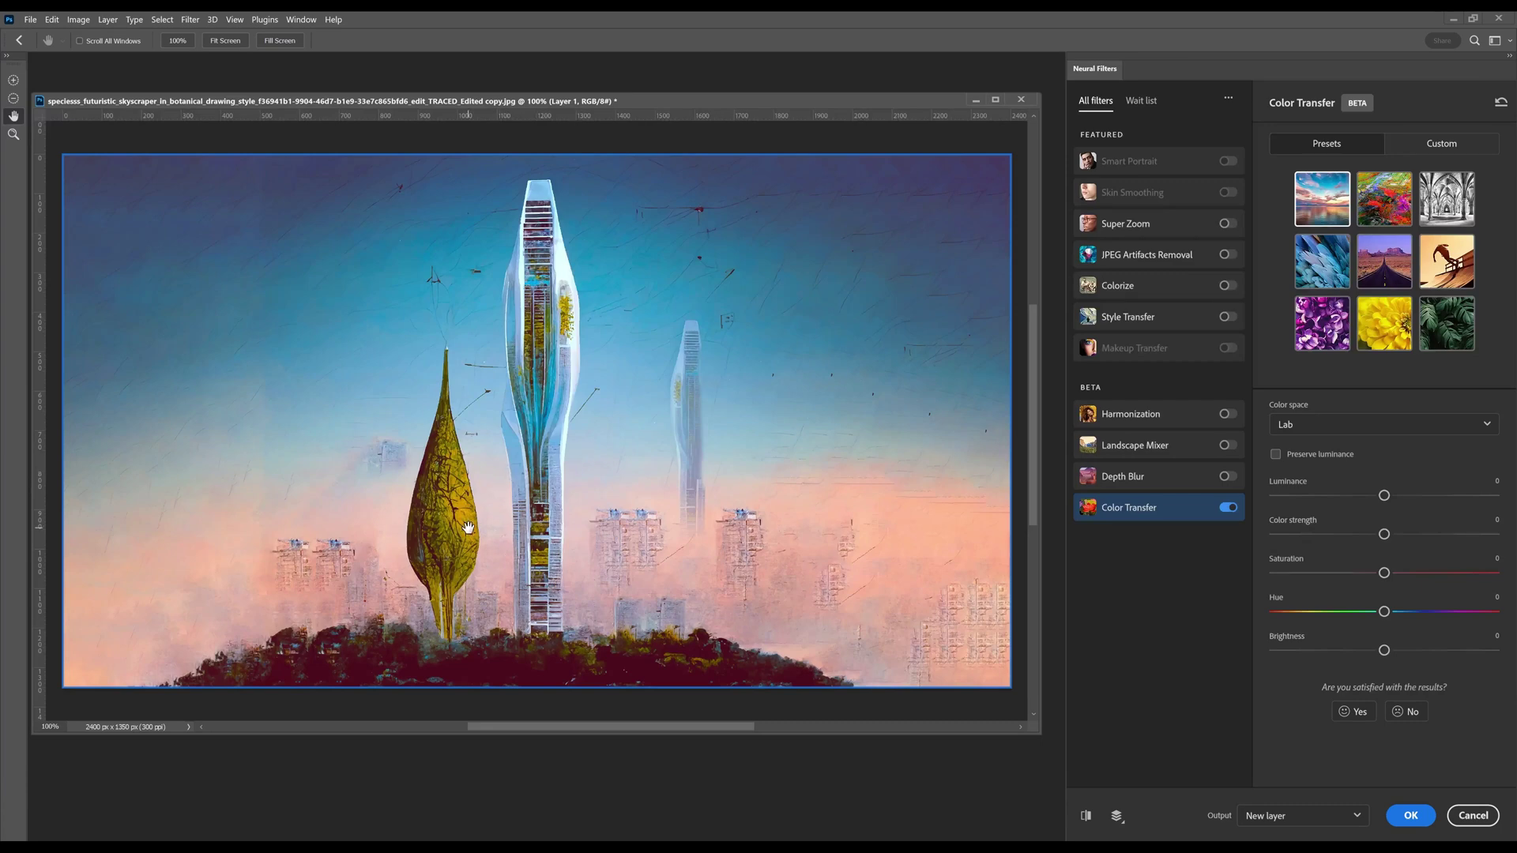
left_click(1384, 332)
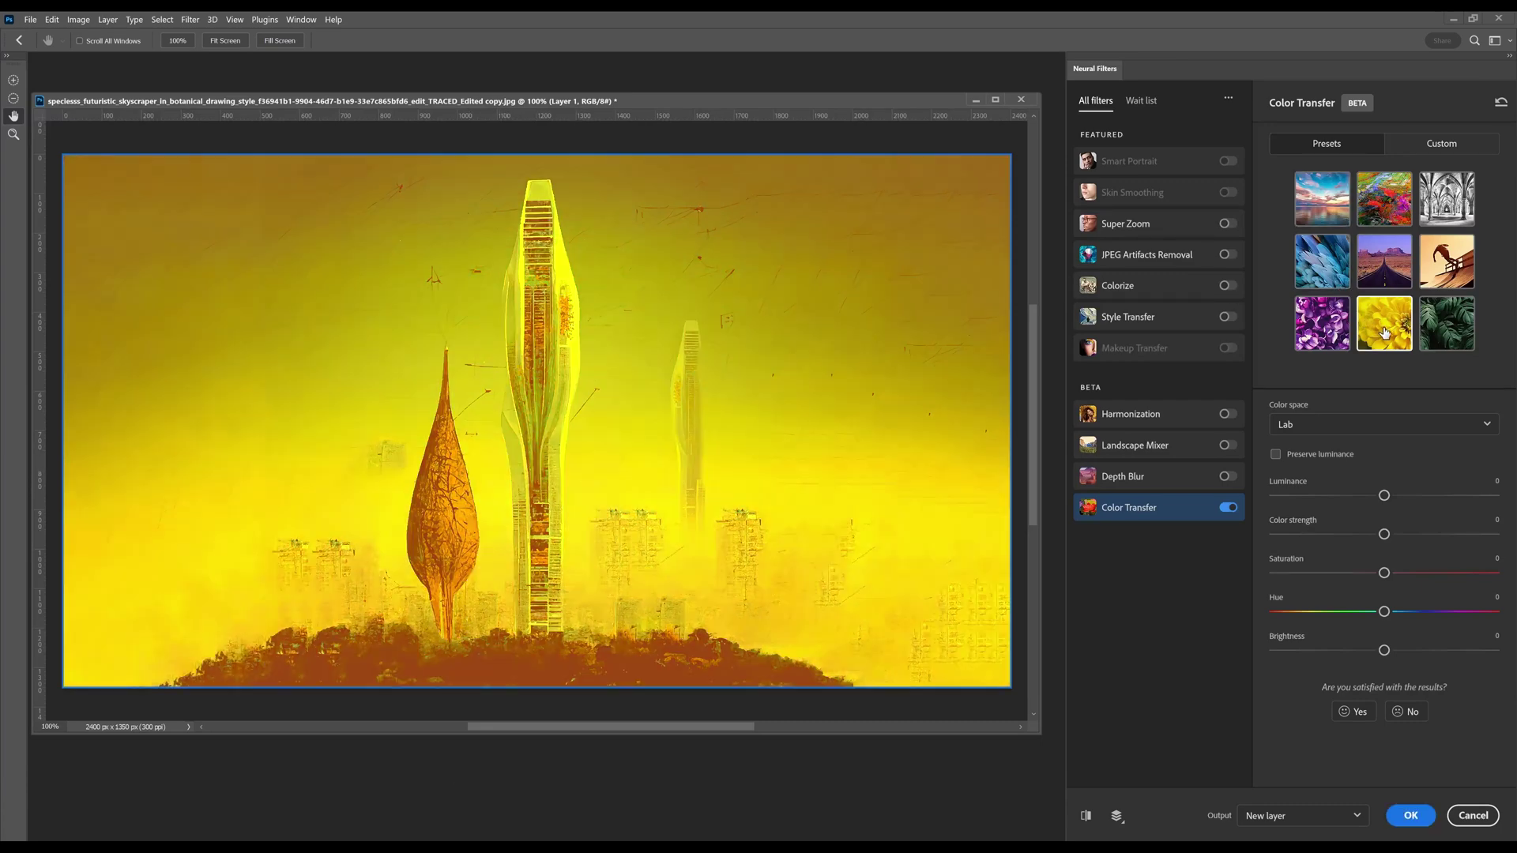
left_click(1454, 325)
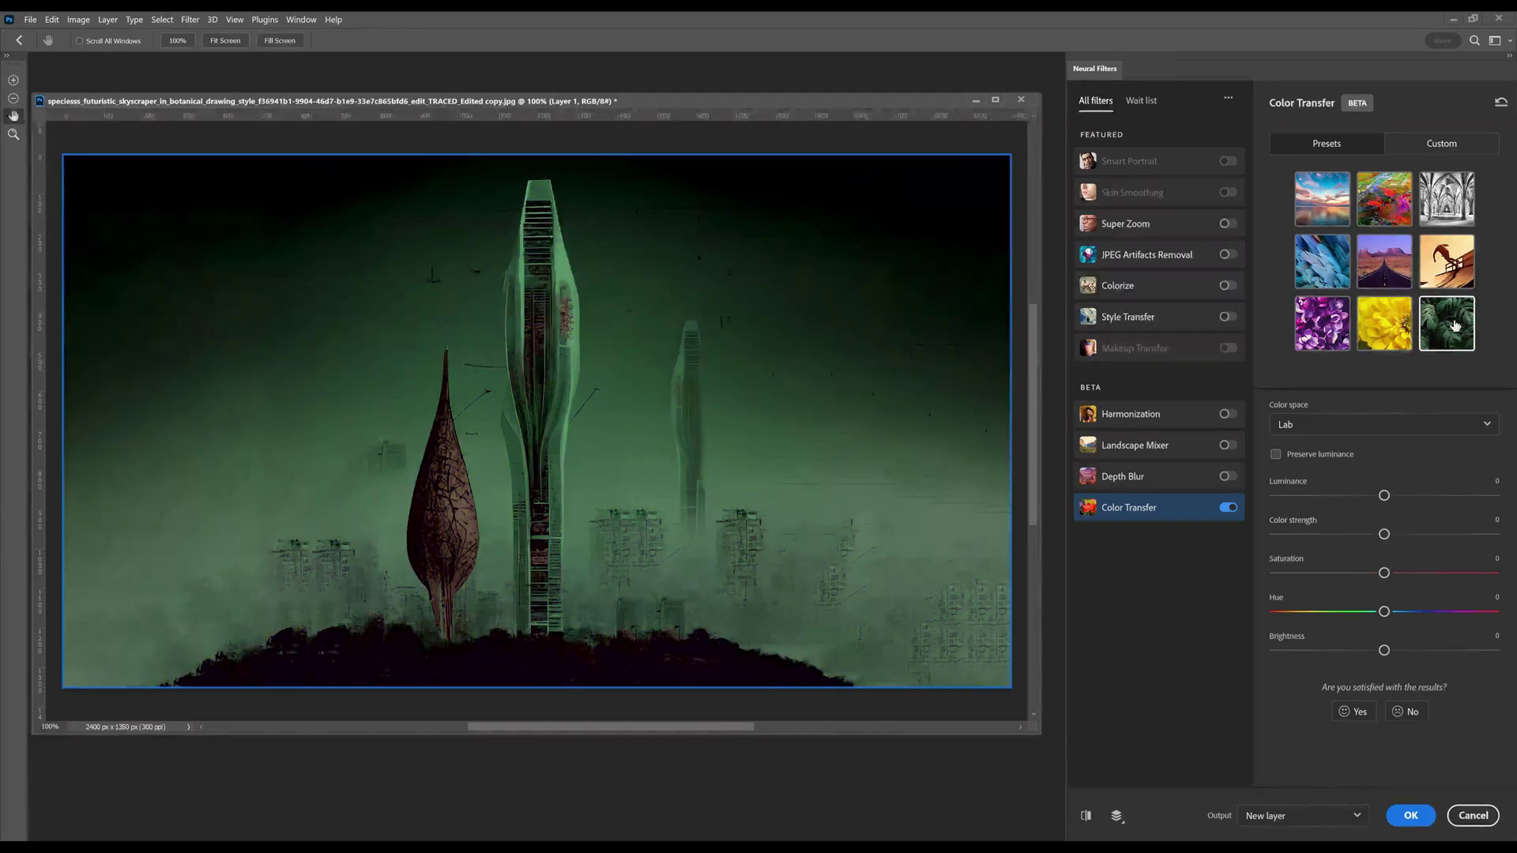
left_click(1458, 266)
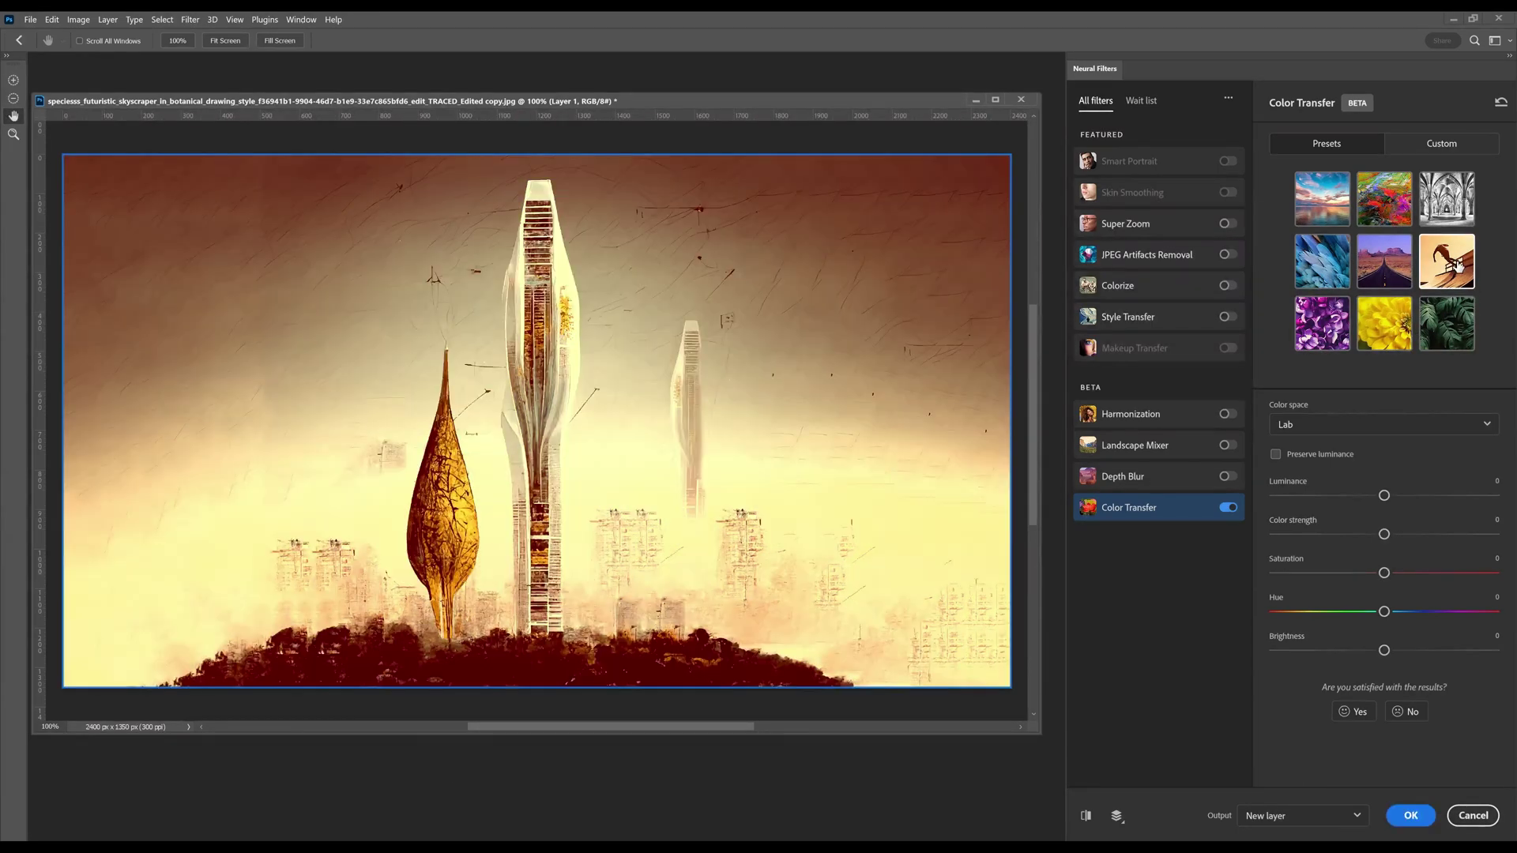
left_click(1446, 148)
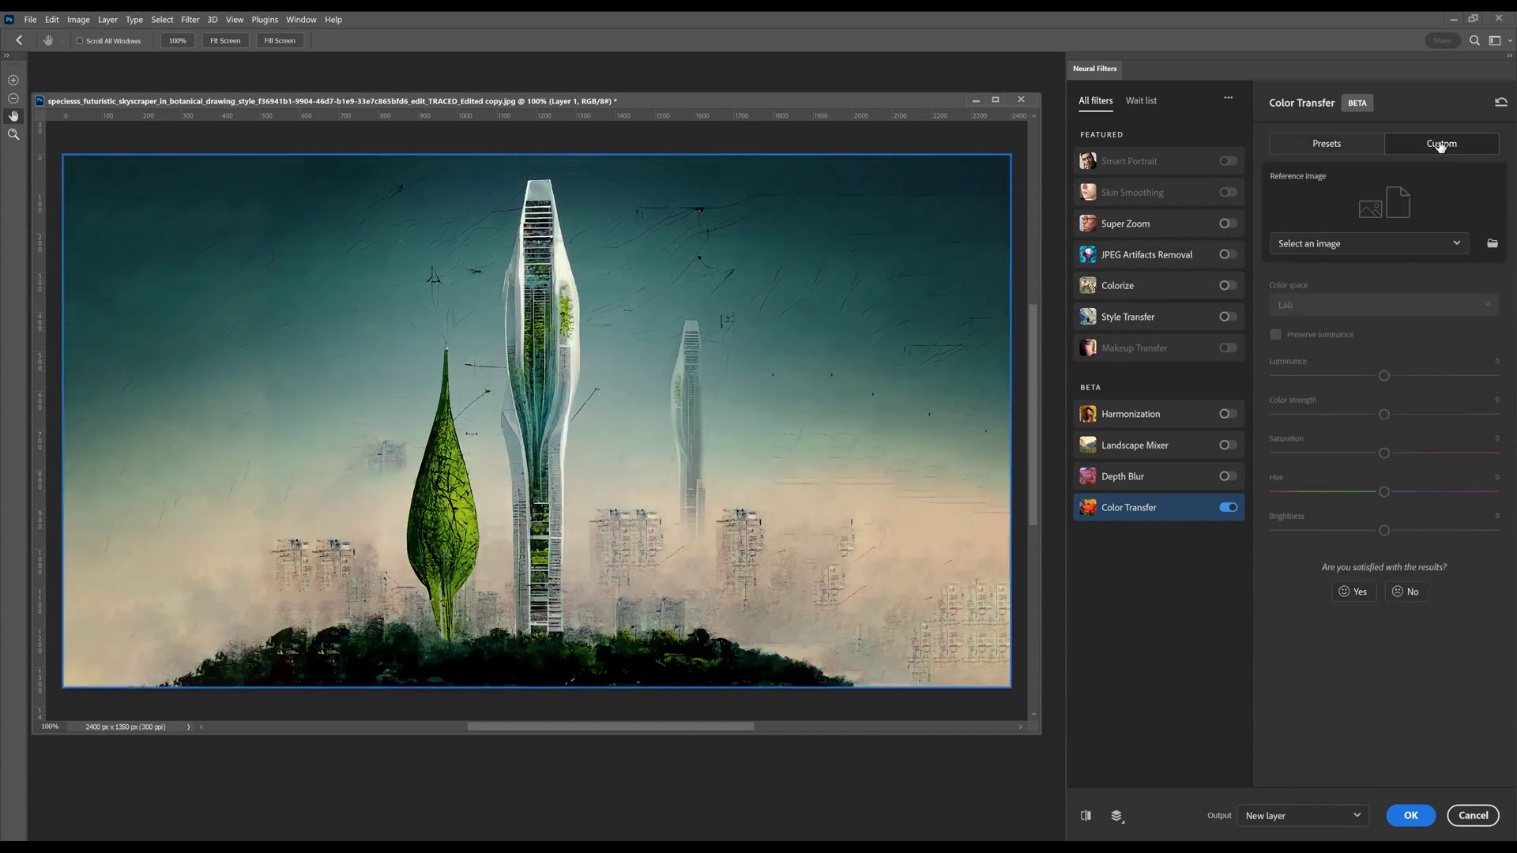
- Choose the walking-shoes photo from recent images as the Color Transfer reference
left_click(1356, 243)
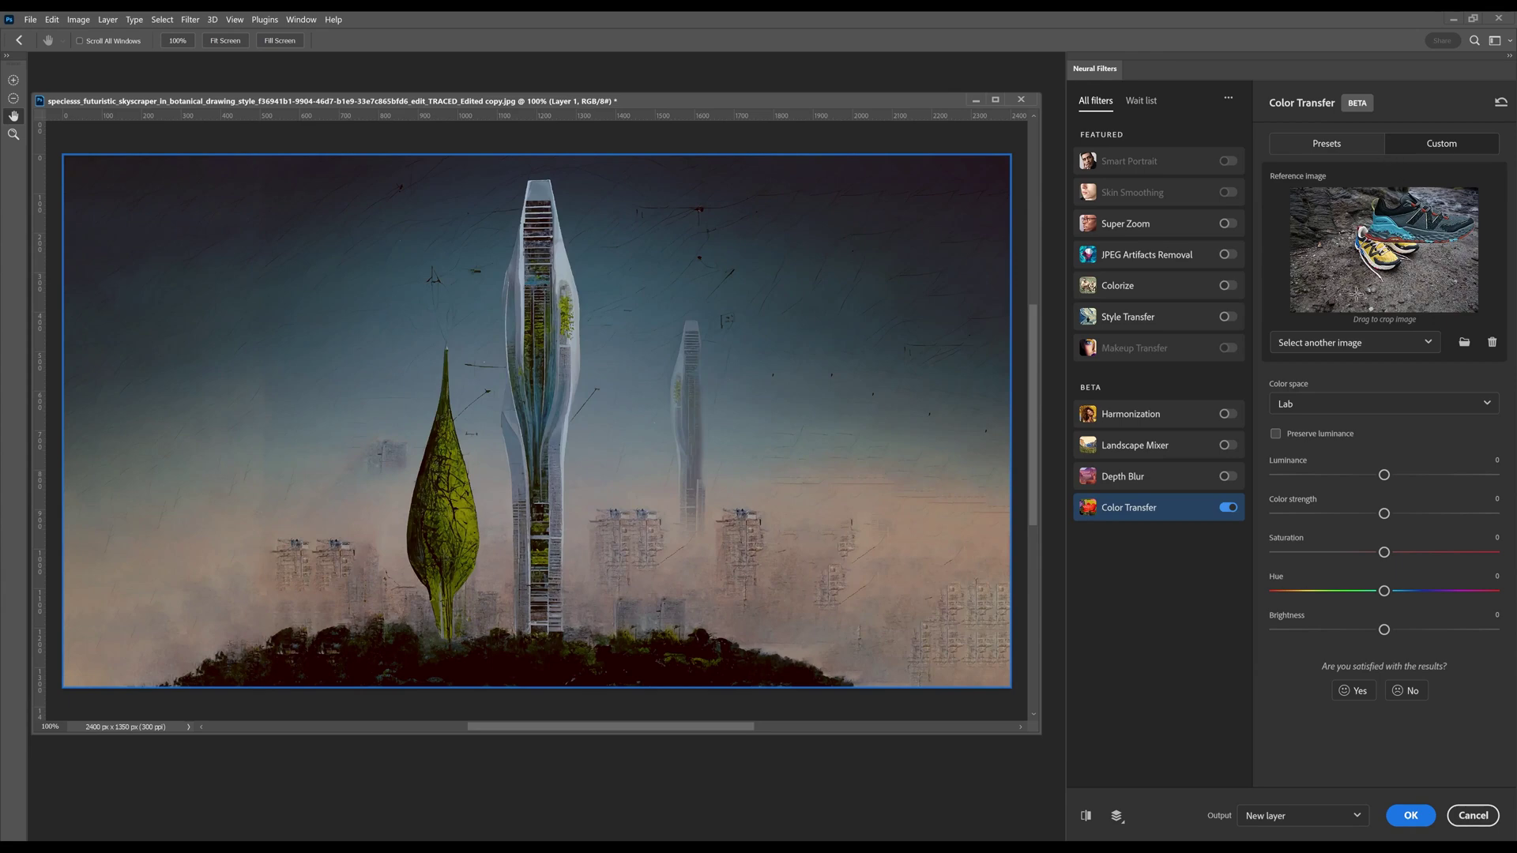
left_click(1353, 342)
left_click(1340, 441)
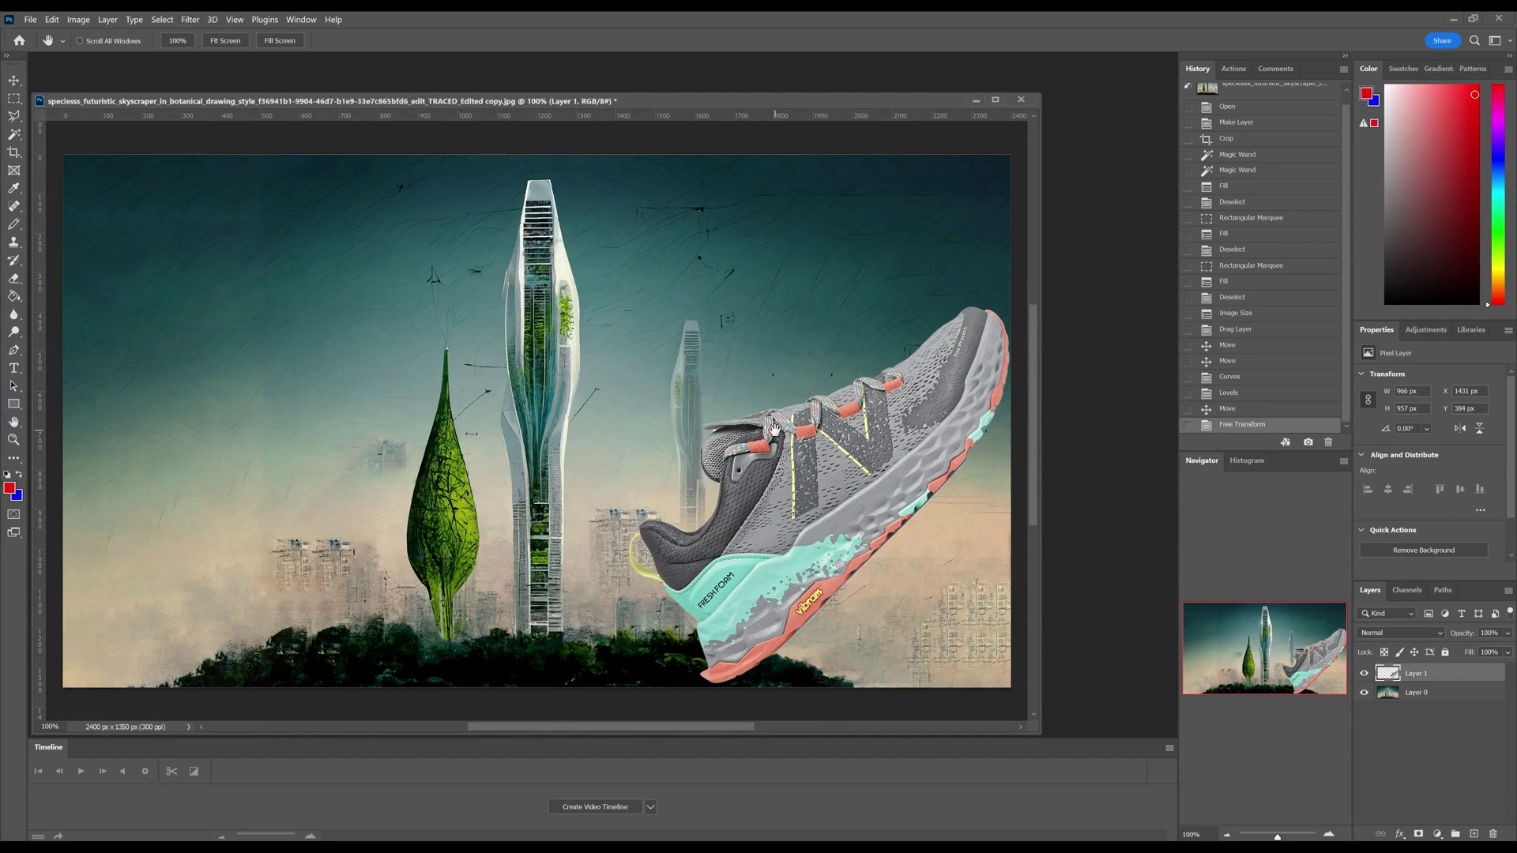
left_click_drag(780, 440, 864, 508)
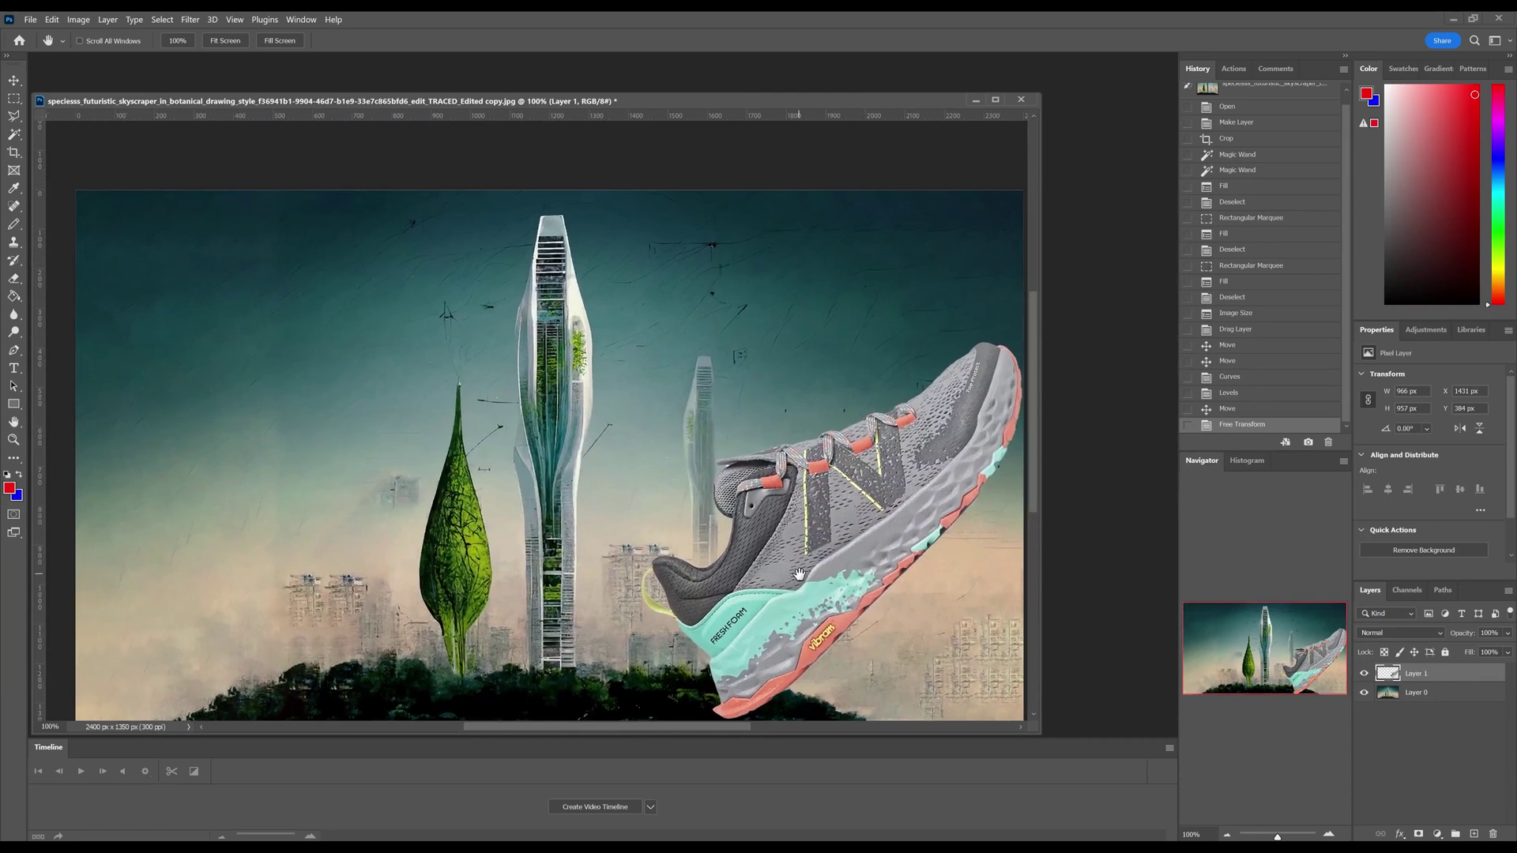
left_click_drag(803, 570, 806, 533)
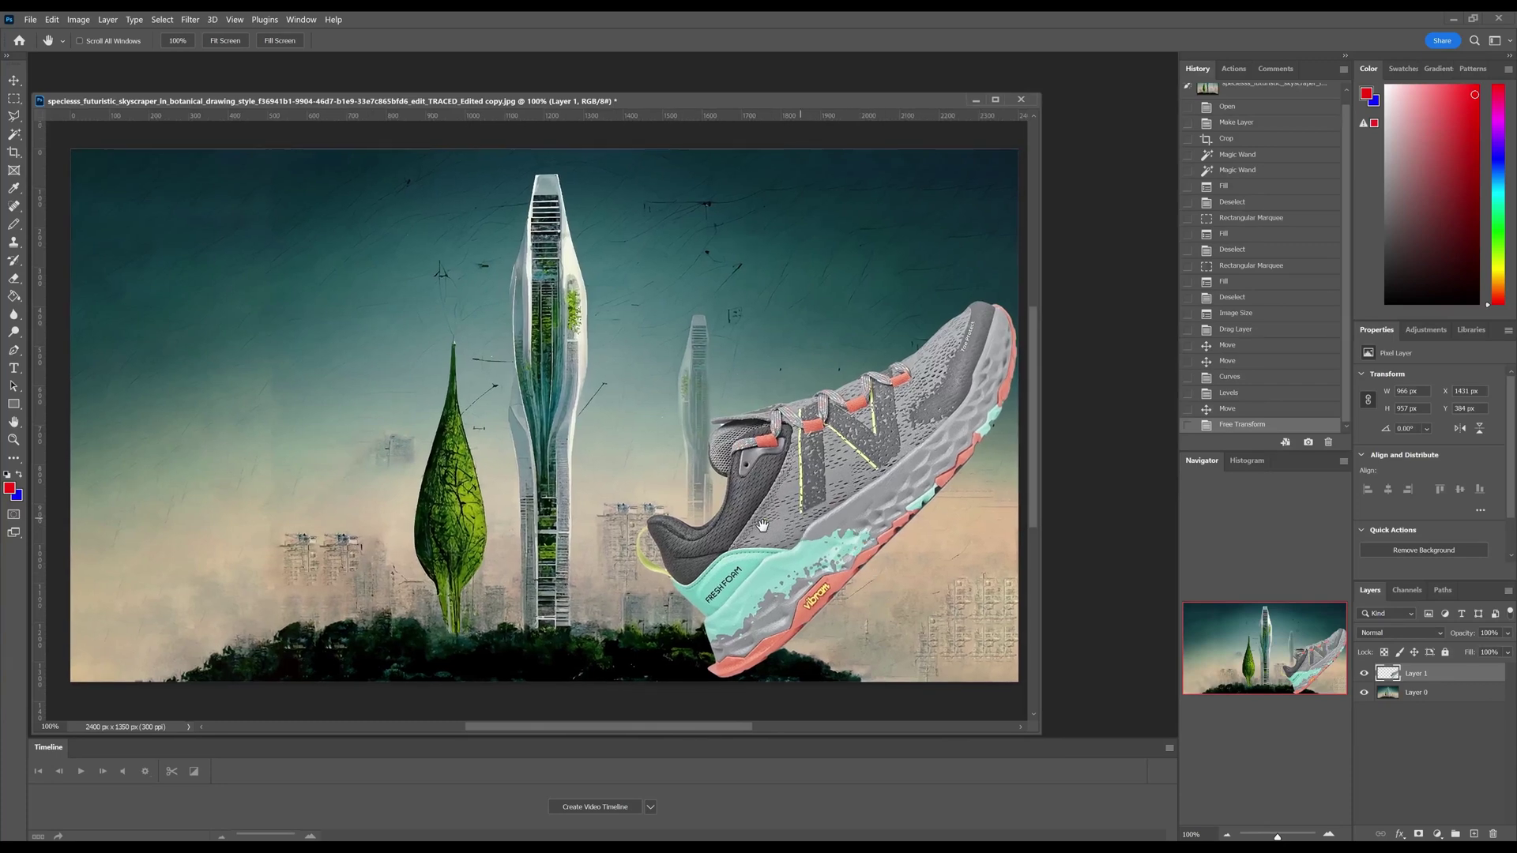
left_click(1448, 695)
left_click(1452, 674)
left_click(1457, 694)
left_click(1431, 677)
- Enable the Harmonization neural filter for Layer 2 and show its reference-layer list
left_click(189, 19)
left_click(213, 67)
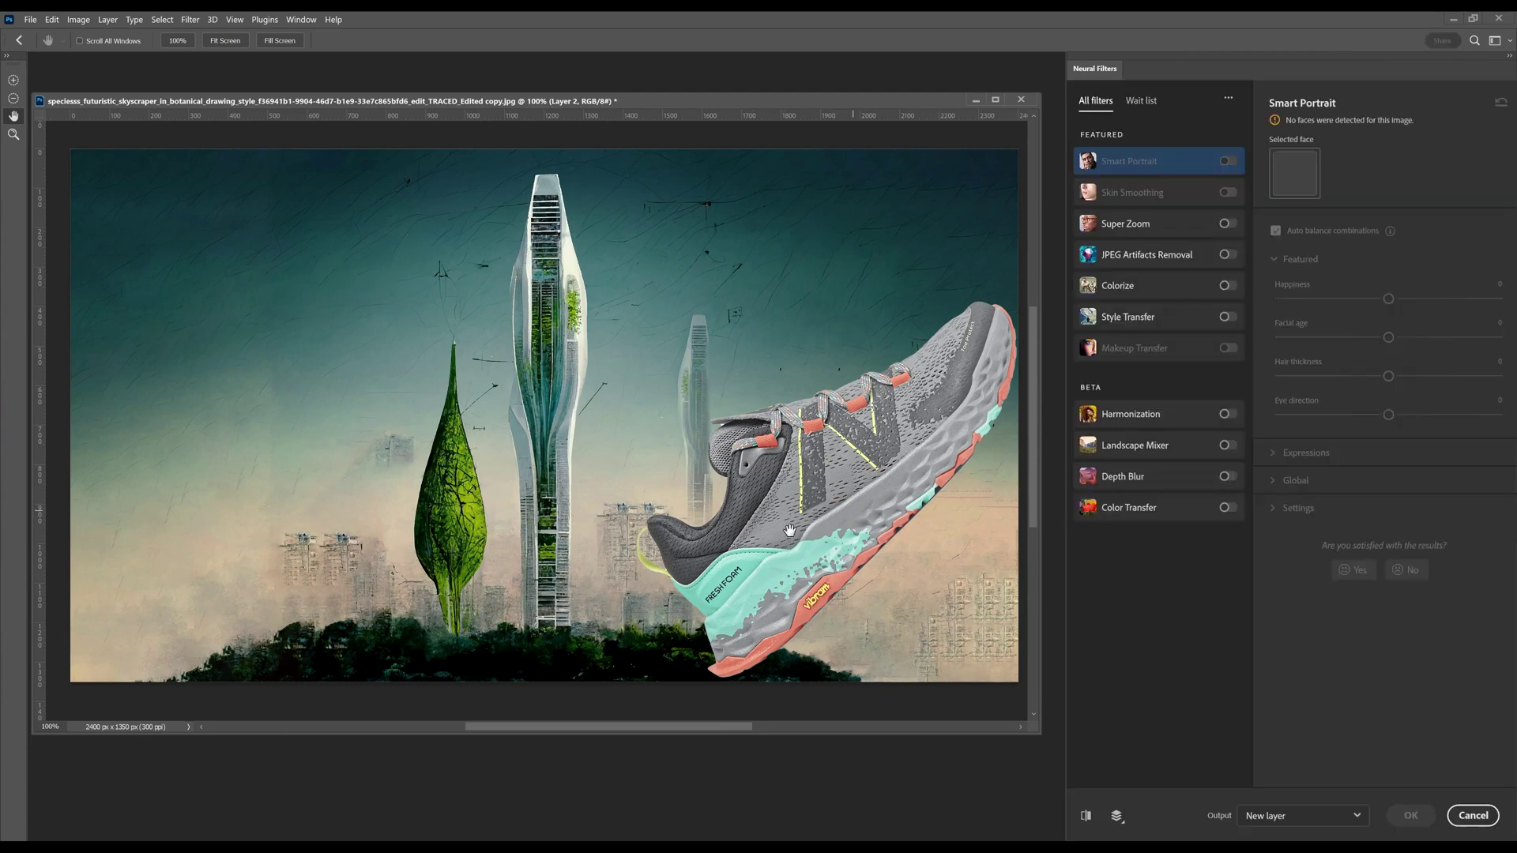
left_click(1134, 424)
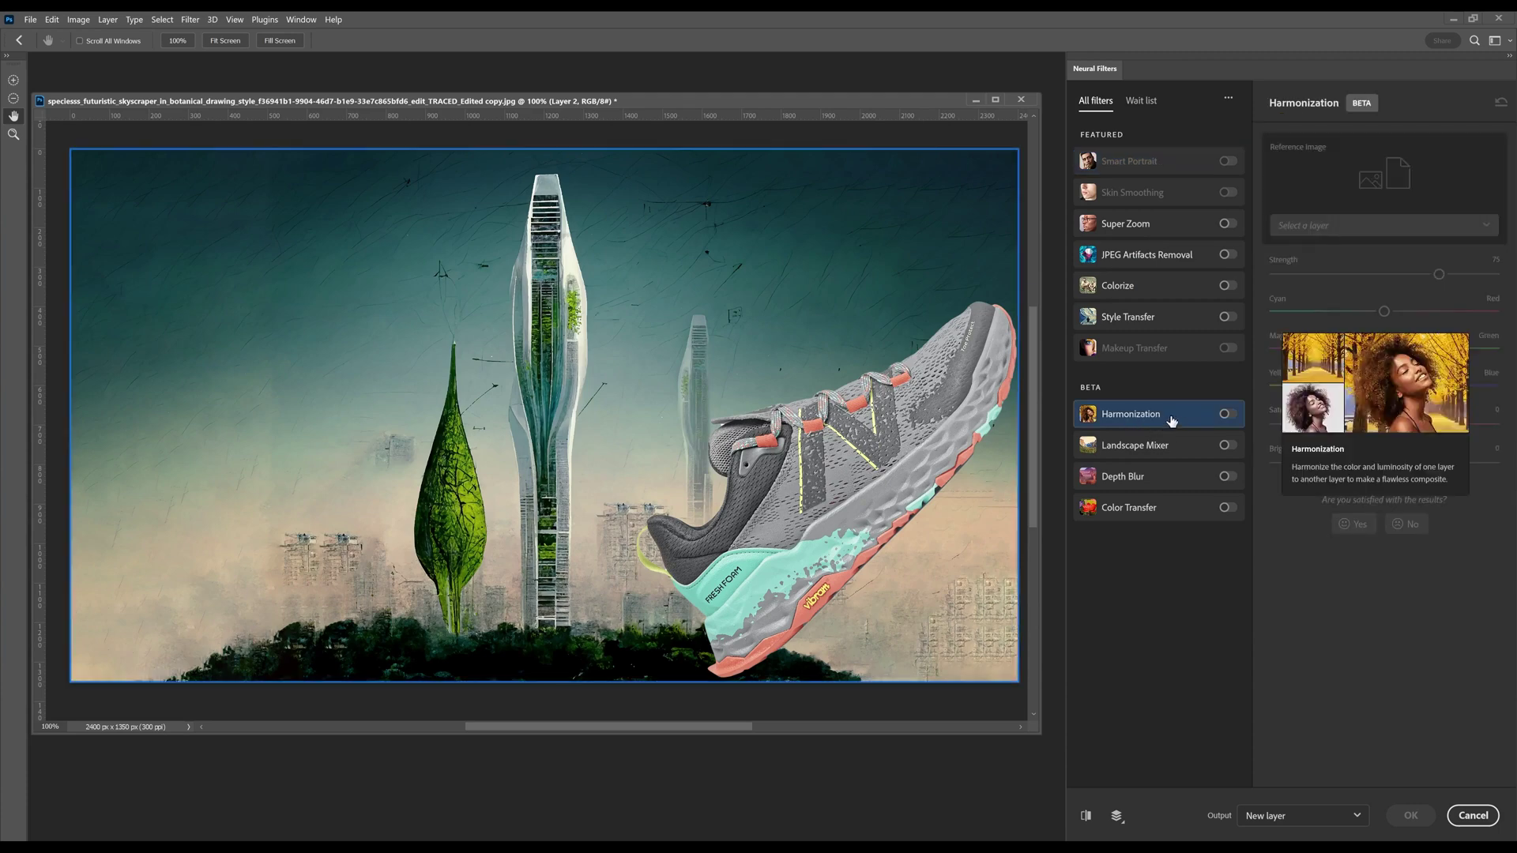
left_click(1228, 413)
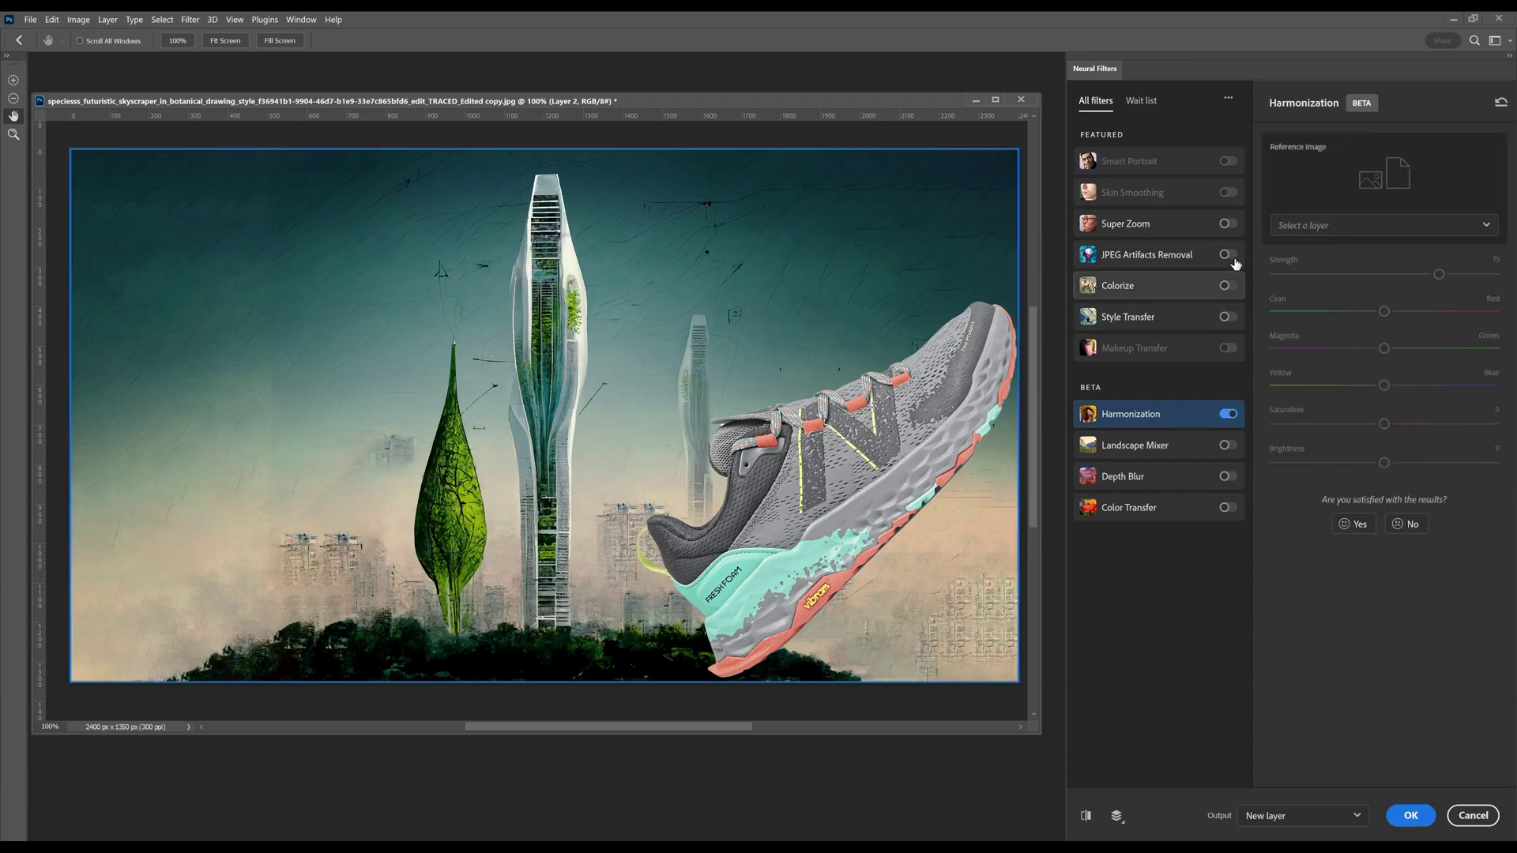
left_click(1305, 228)
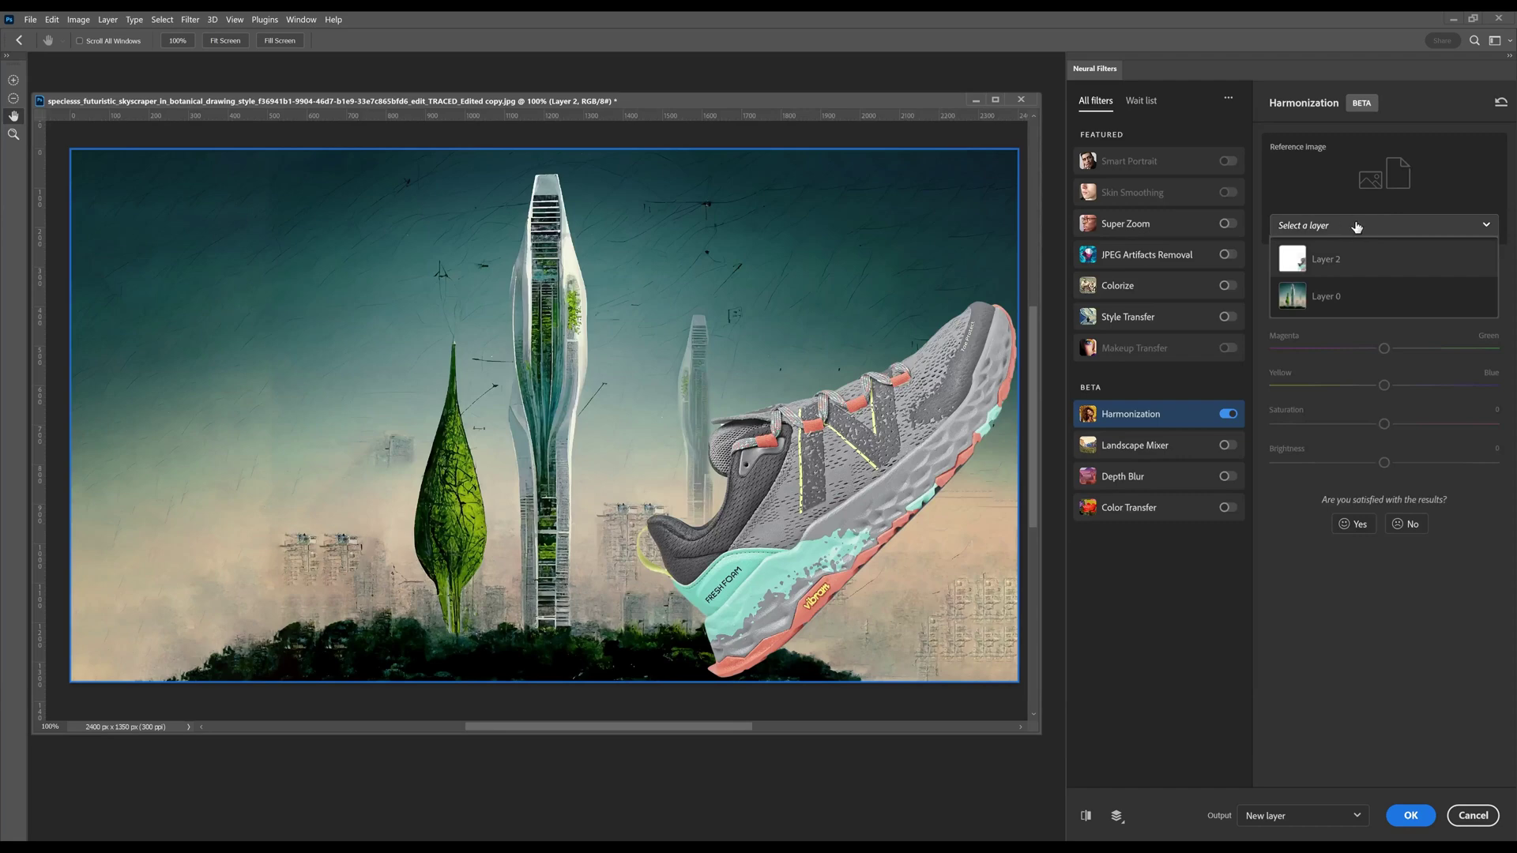
- Harmonize the shoe to Layer 0 at strength 100
left_click(1330, 297)
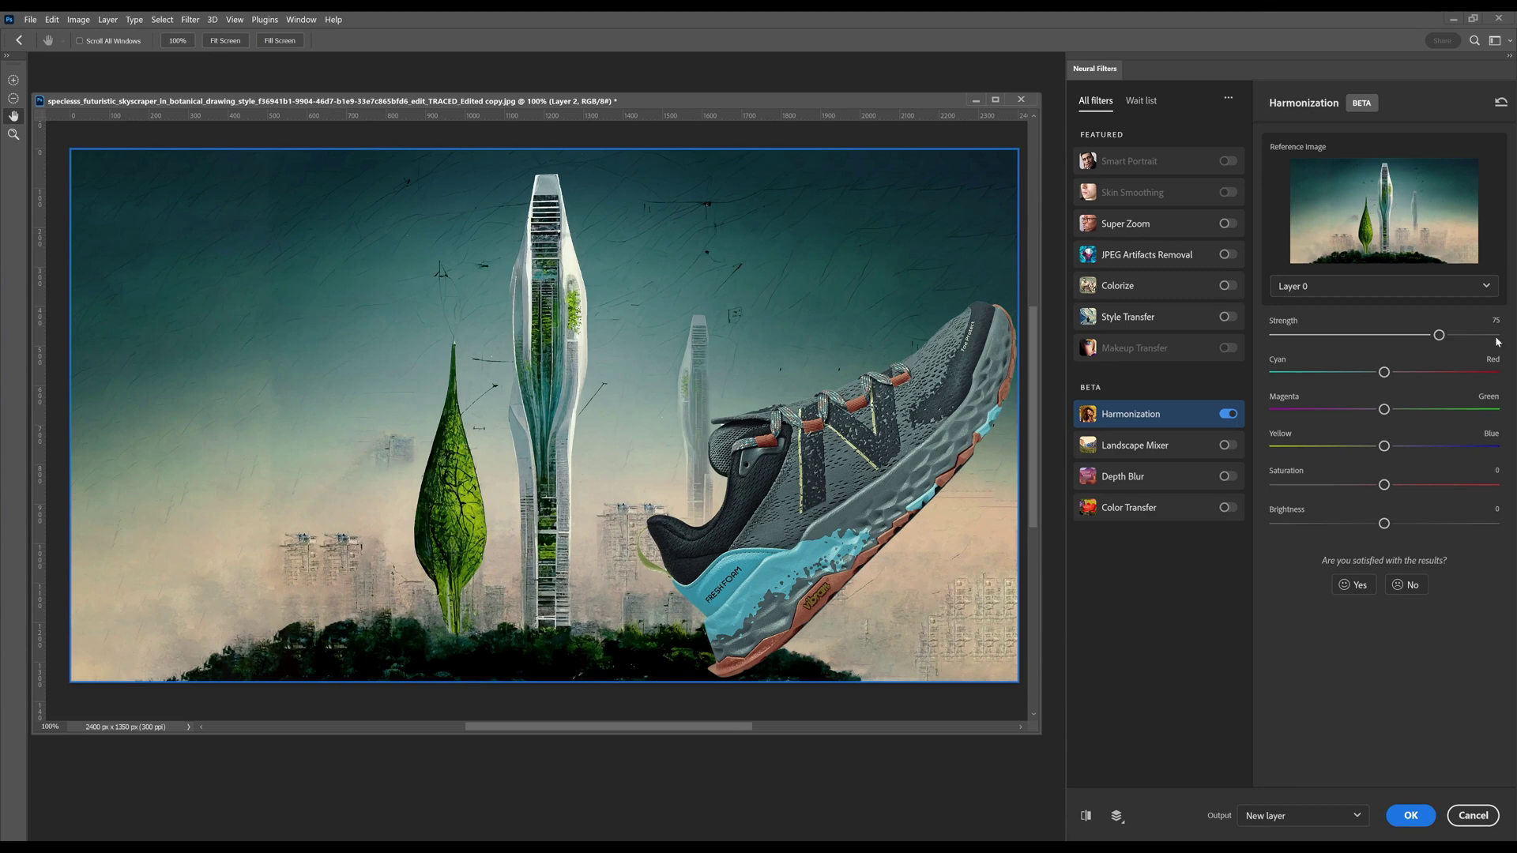
left_click_drag(1440, 335, 1286, 335)
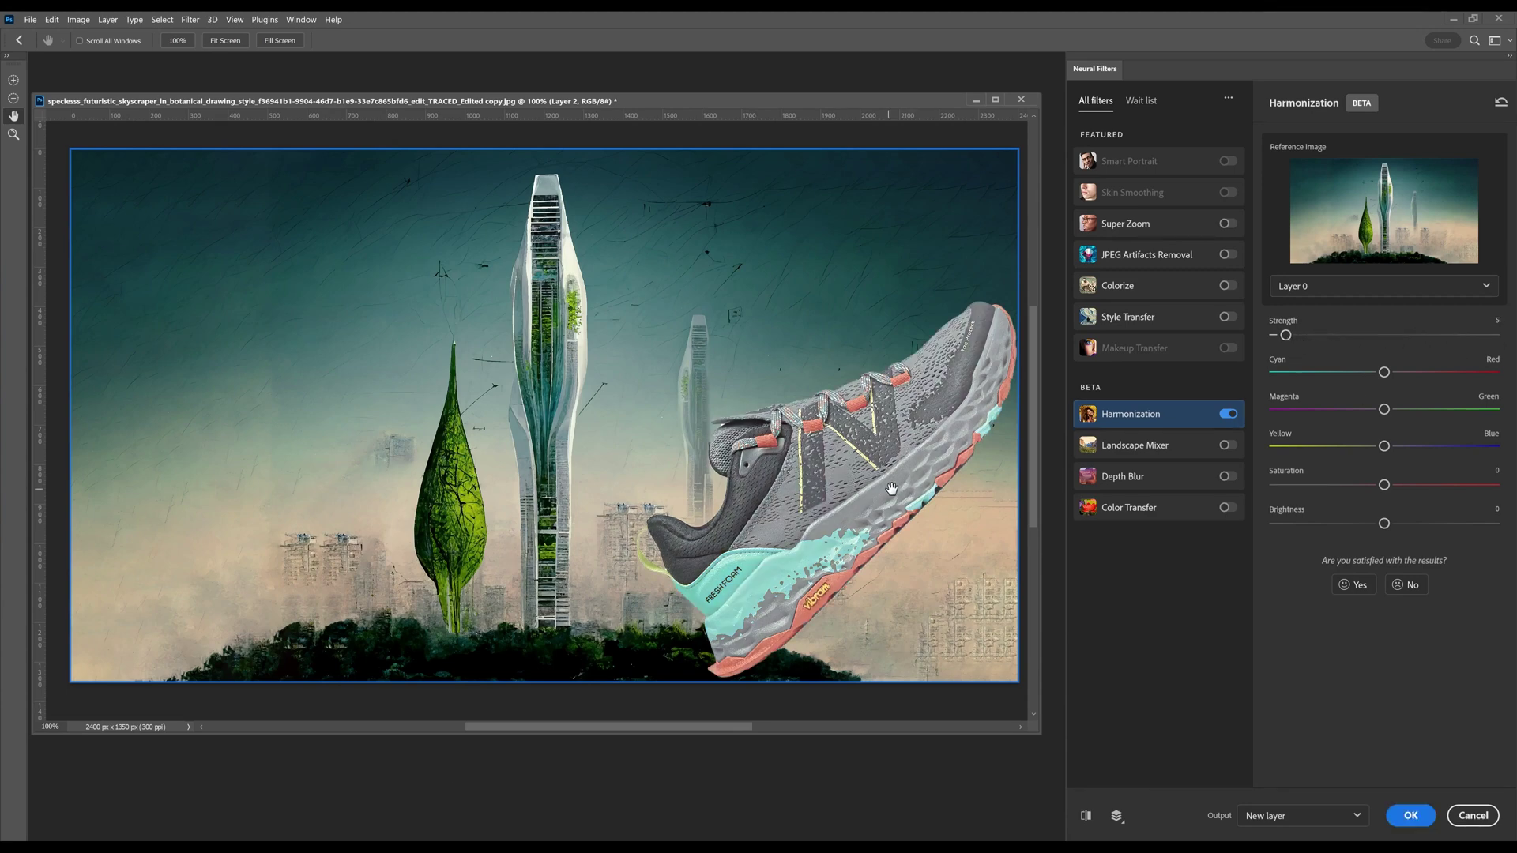
left_click_drag(1286, 336, 1492, 335)
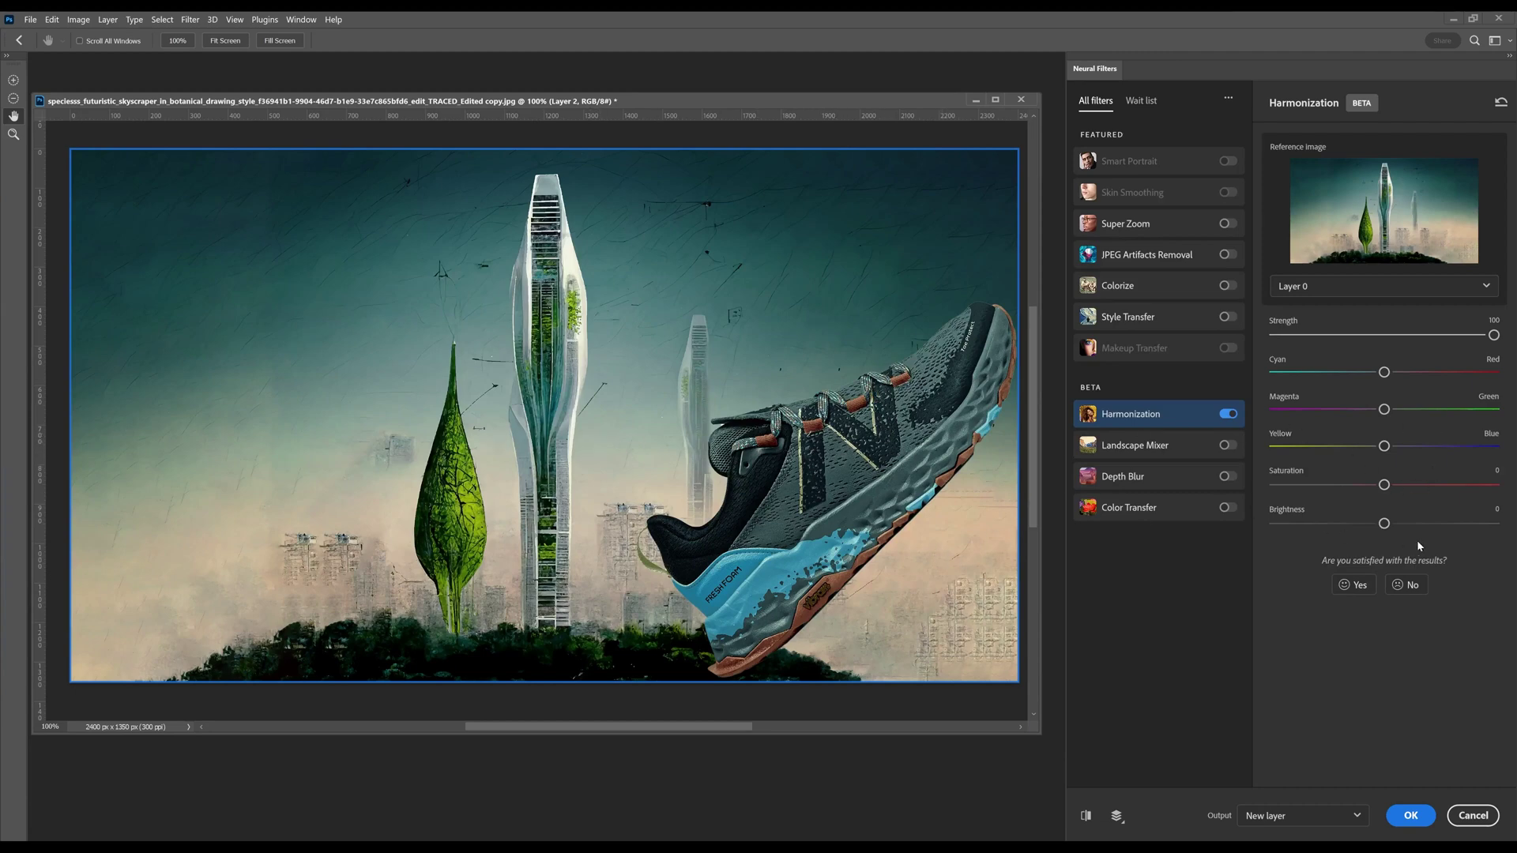
- Set saturation to -27 and brightness to +35, shifting the colour balance toward blue
left_click_drag(1392, 524, 1461, 527)
left_click_drag(1384, 485, 1342, 485)
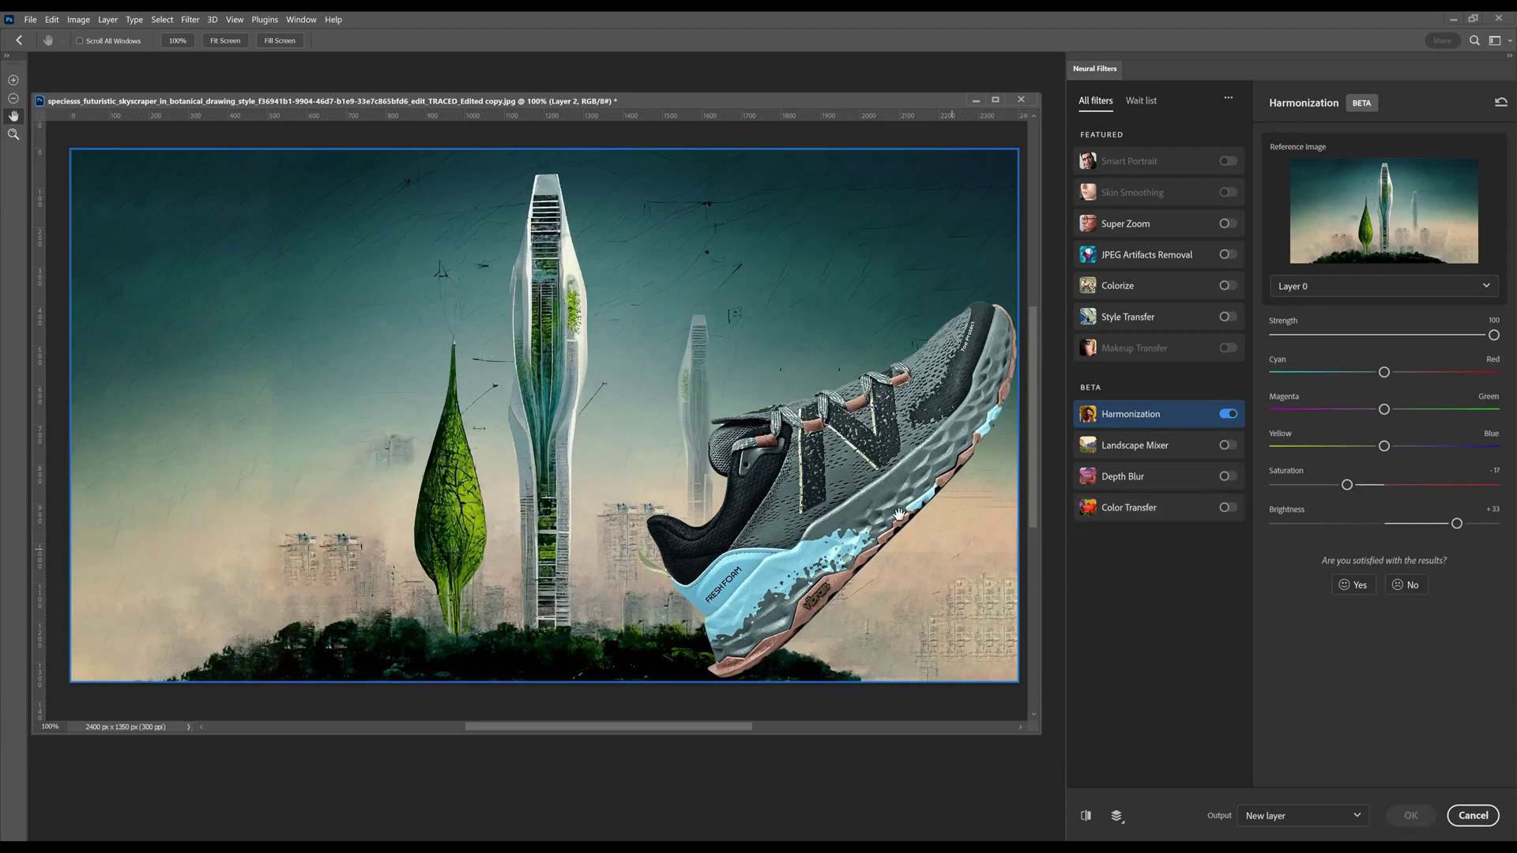
left_click_drag(1347, 485, 1326, 485)
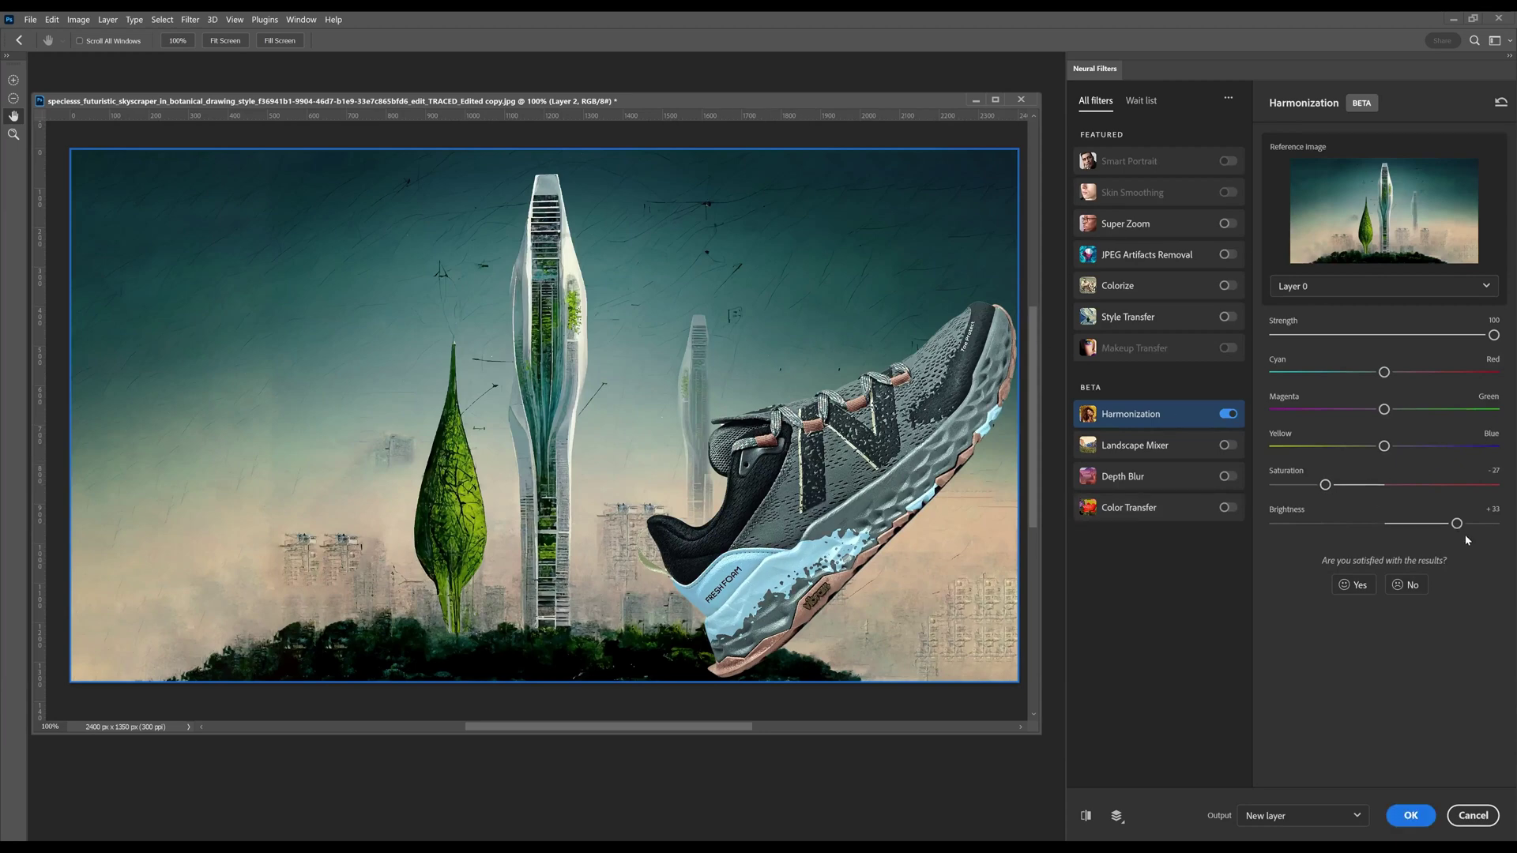
left_click_drag(1460, 523, 1464, 524)
left_click_drag(1373, 447, 1386, 375)
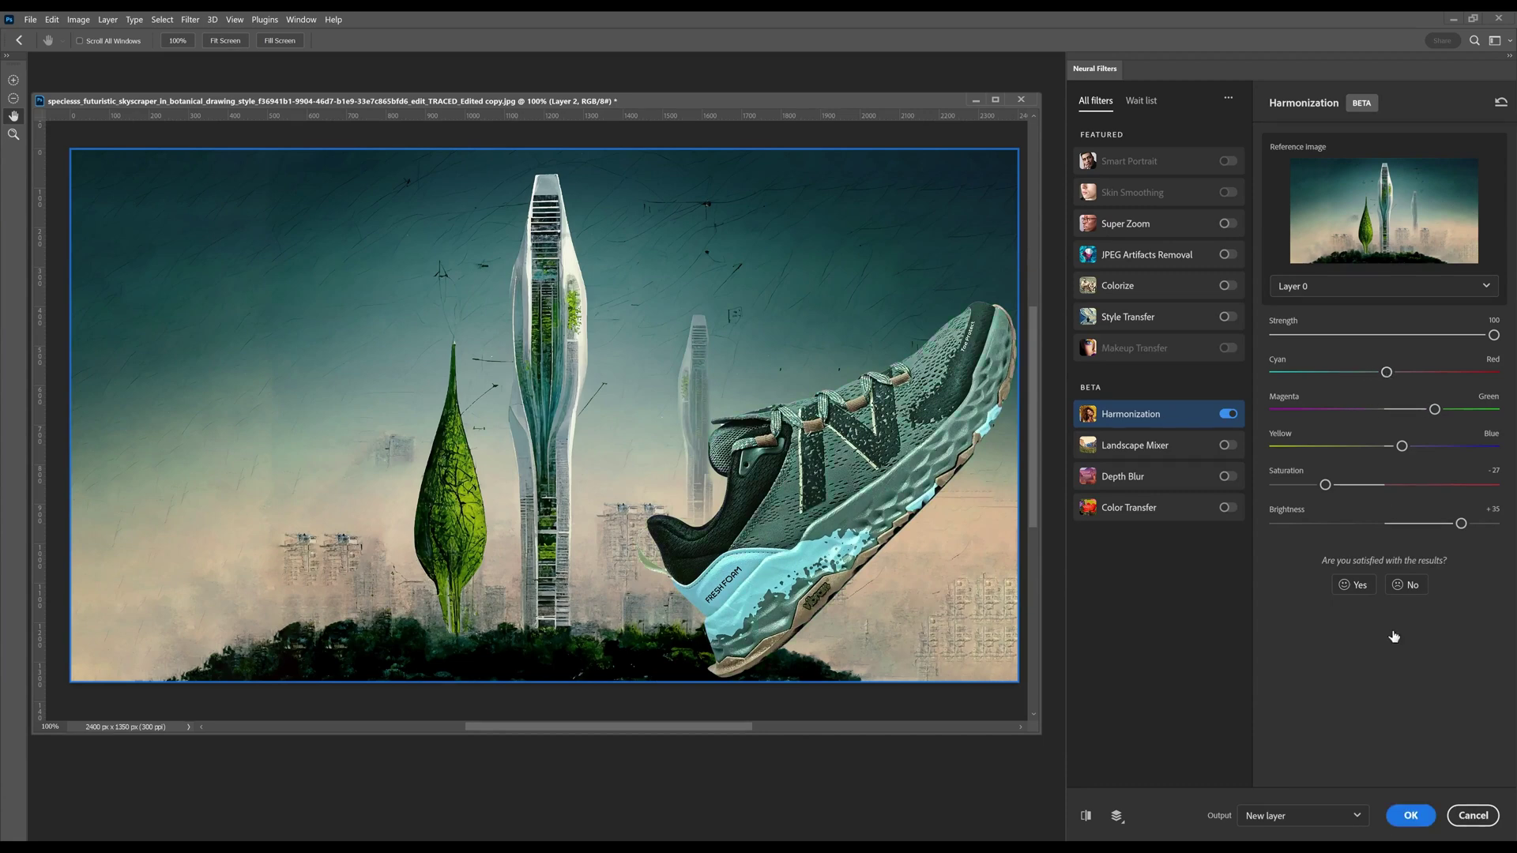
- Apply the harmonized shoe, then hide shoe Layer 2 and Layer 1
left_click(1408, 820)
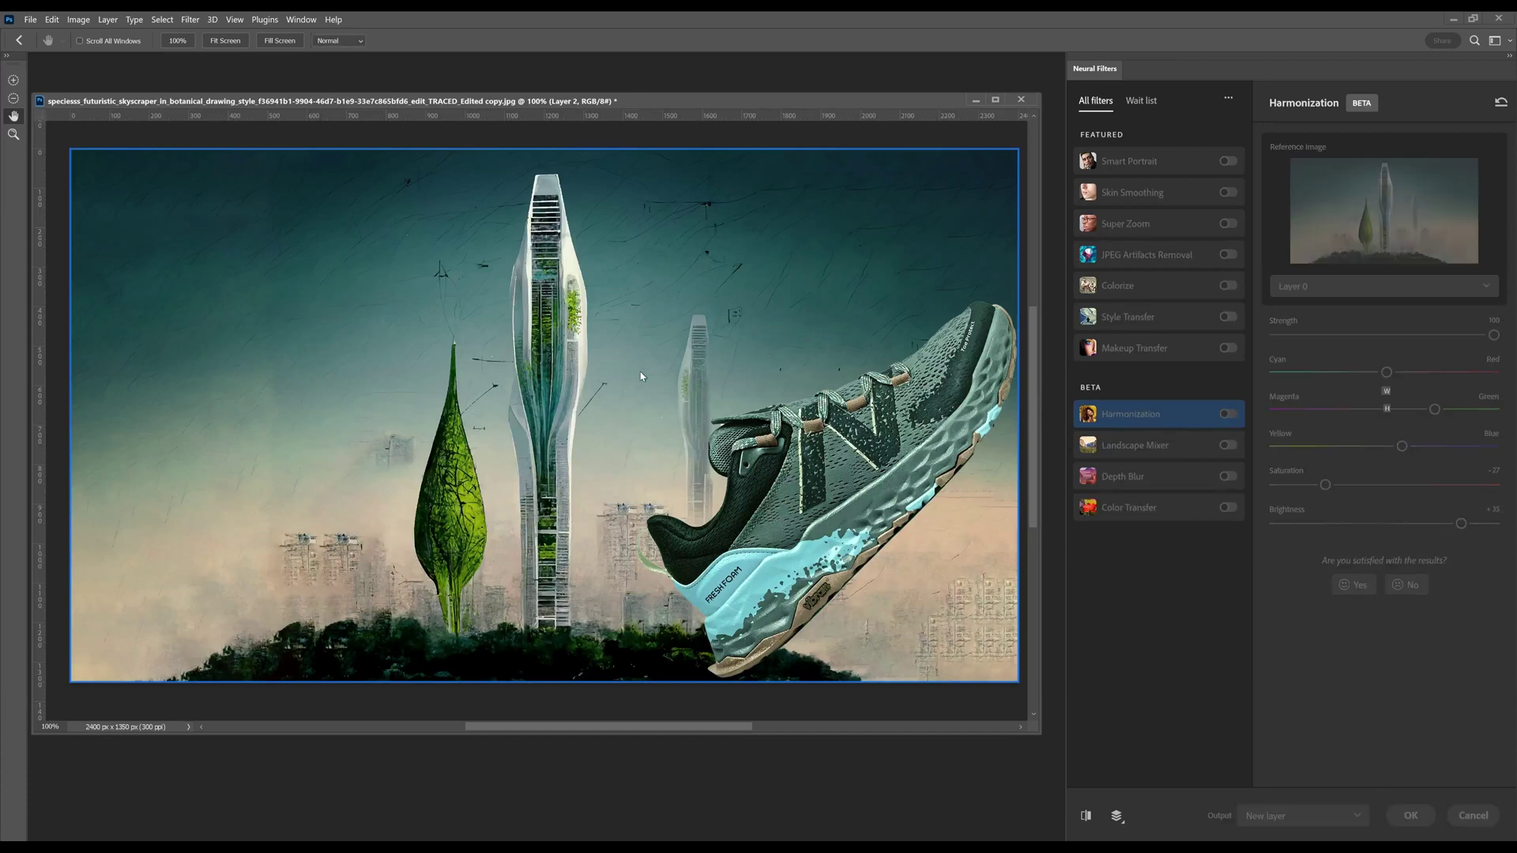
key("h")
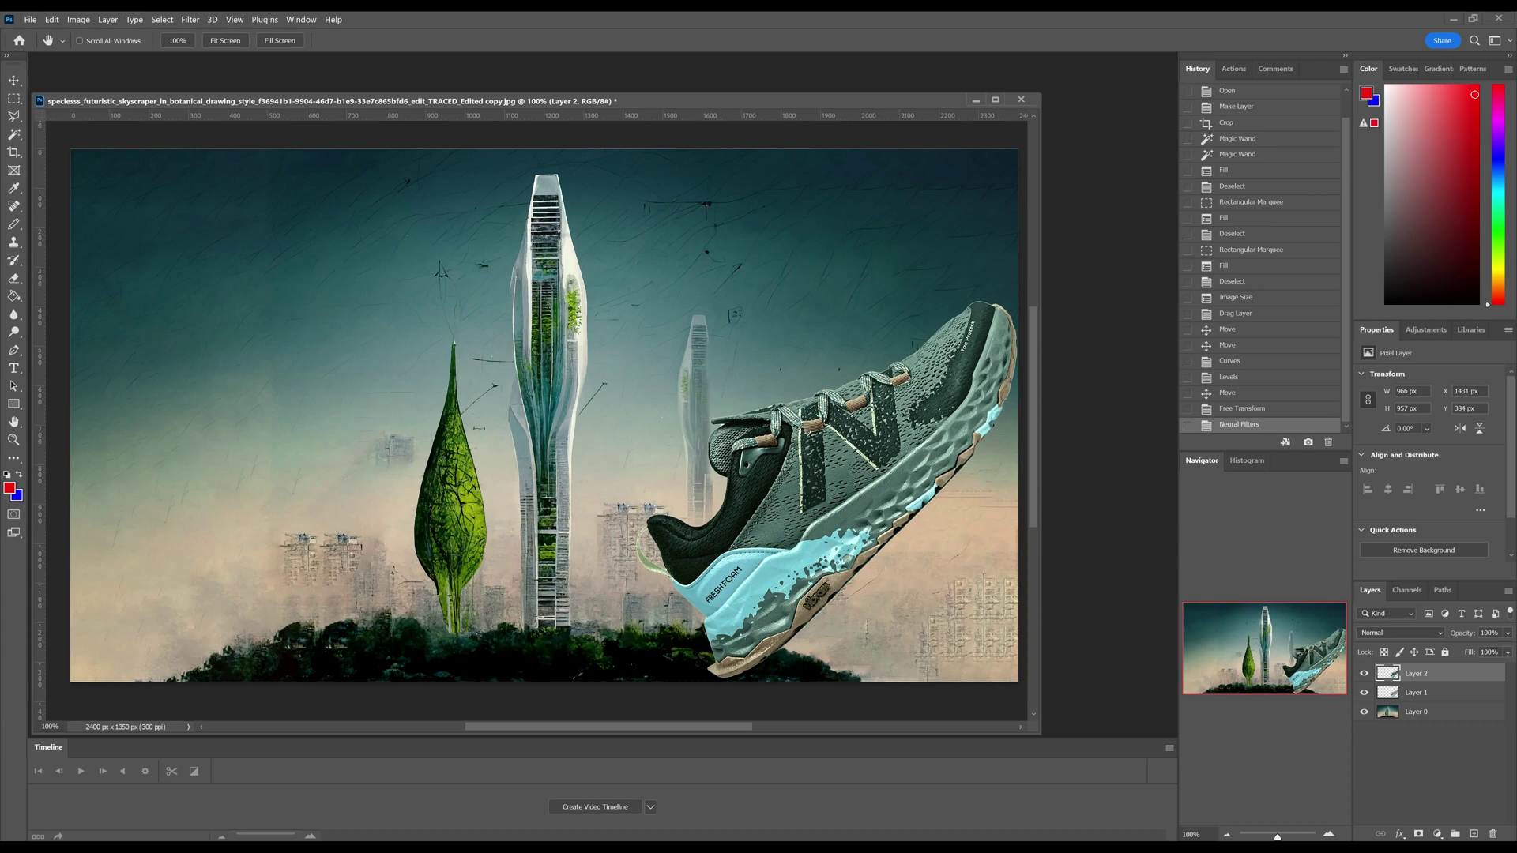
left_click(1363, 673)
left_click(1363, 692)
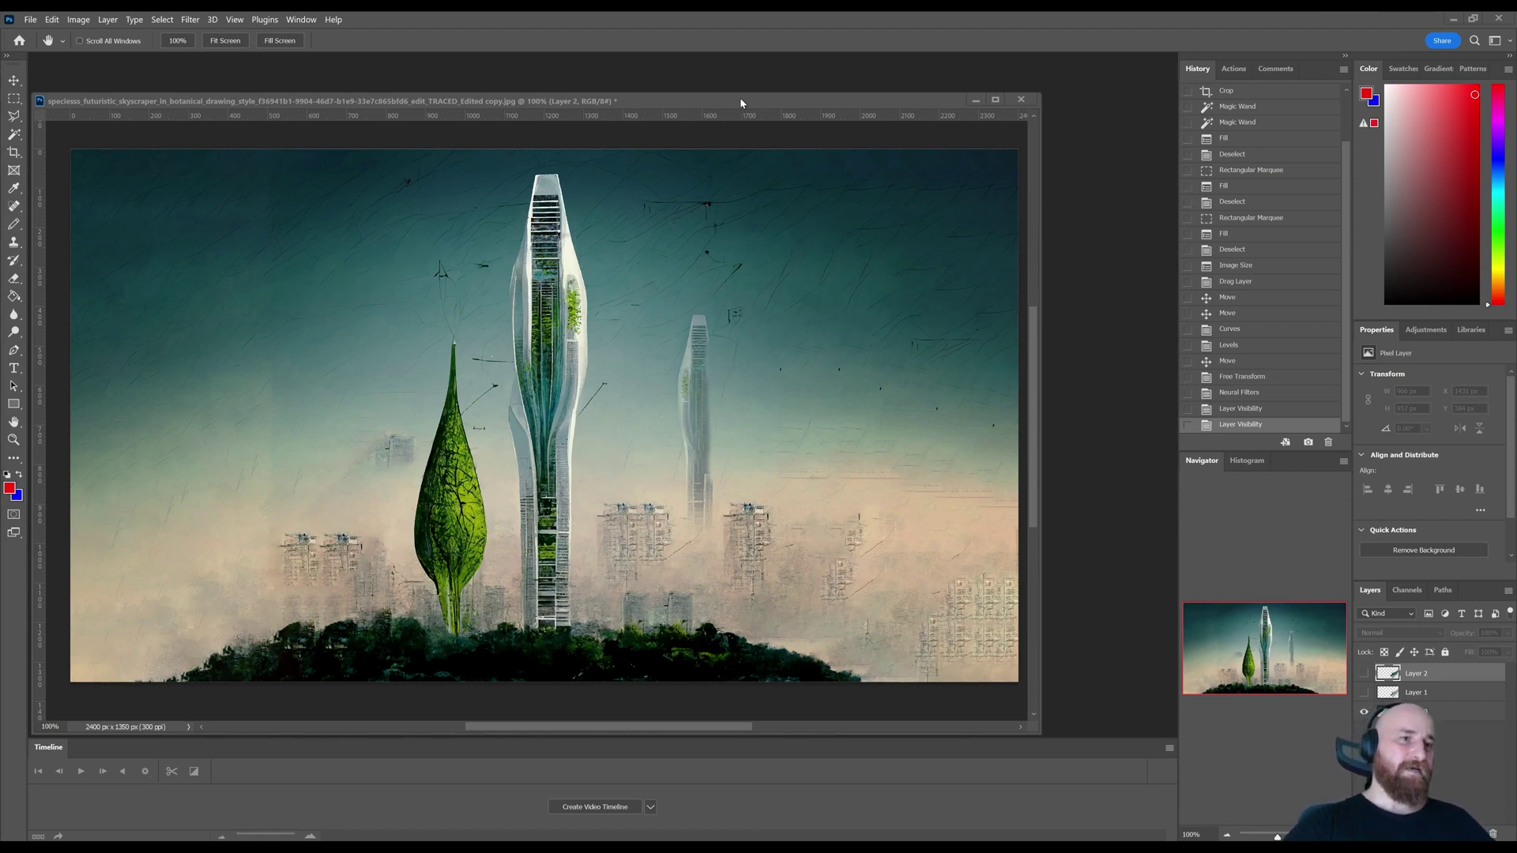
- Drag the 2400 × 1350 px document window higher and further right
left_click_drag(743, 103, 837, 75)
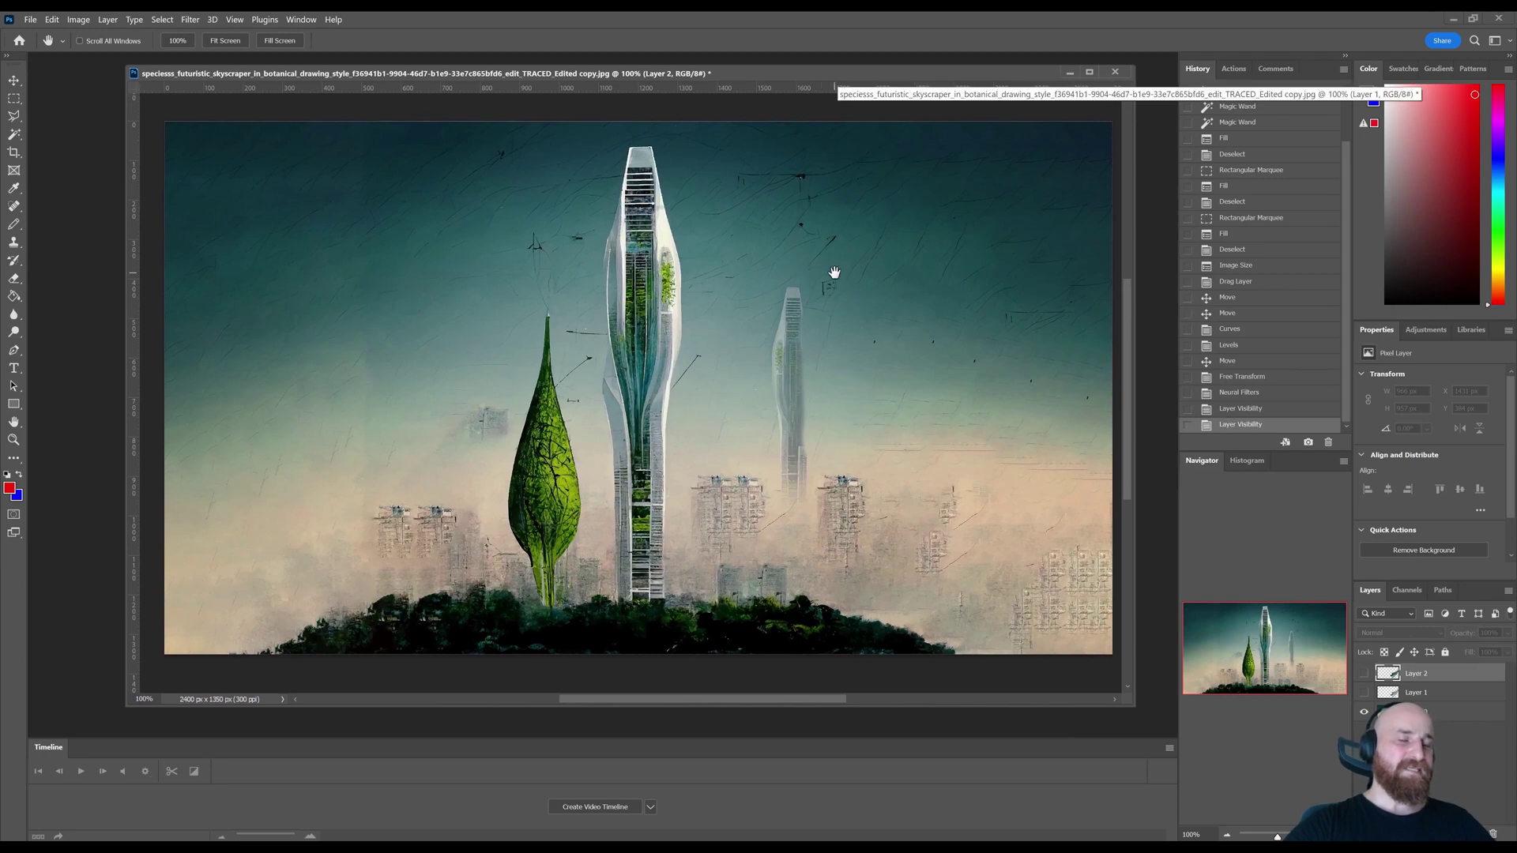